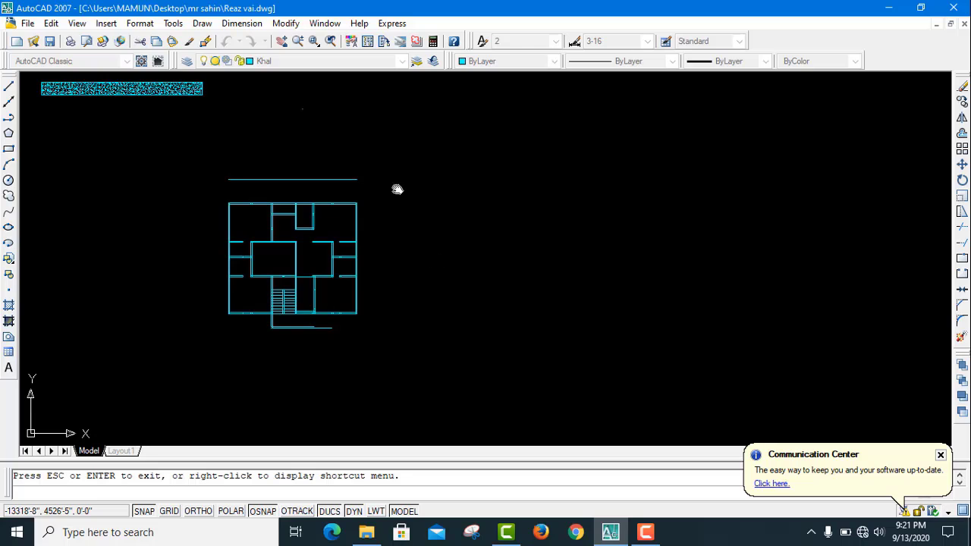
With Ortho on, draw a 41'1" horizontal top line and a 34'8" downward right line beside the existing floor plan.
key(Escape)
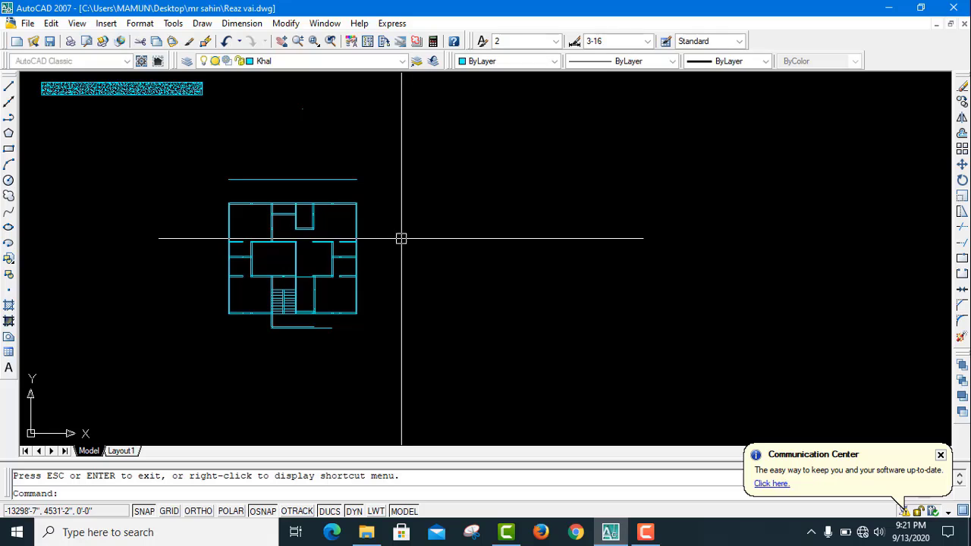
scroll(505, 241, down, 3)
scroll(549, 231, up, 4)
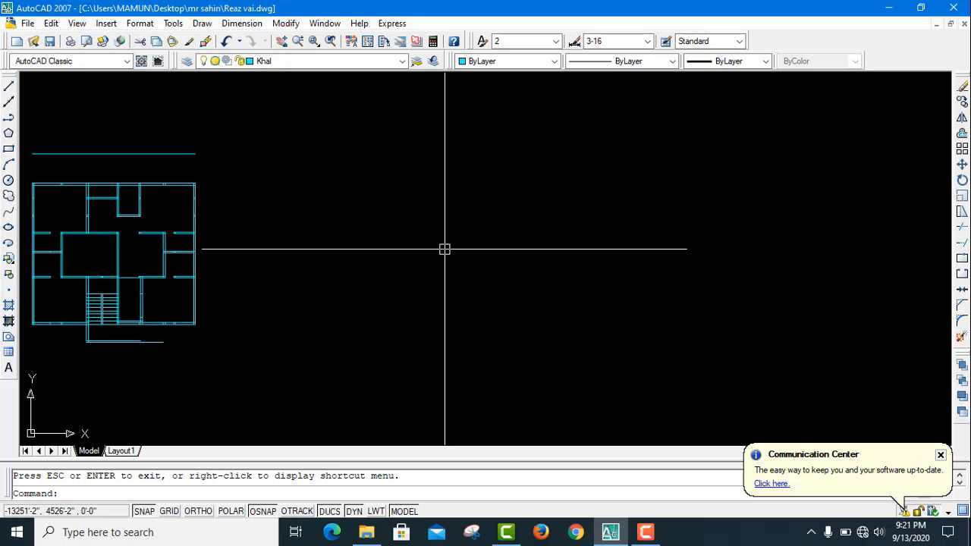
text(l)
key(Return)
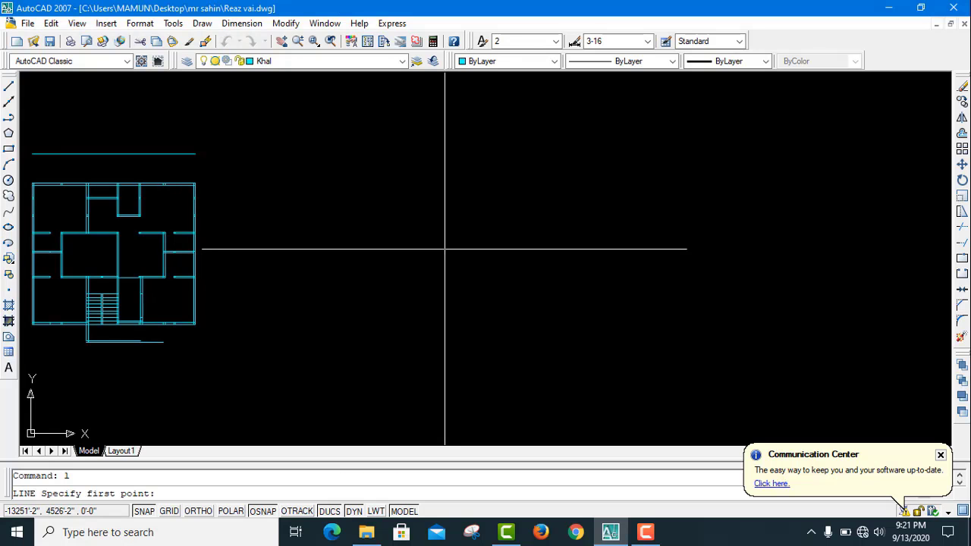
click(349, 178)
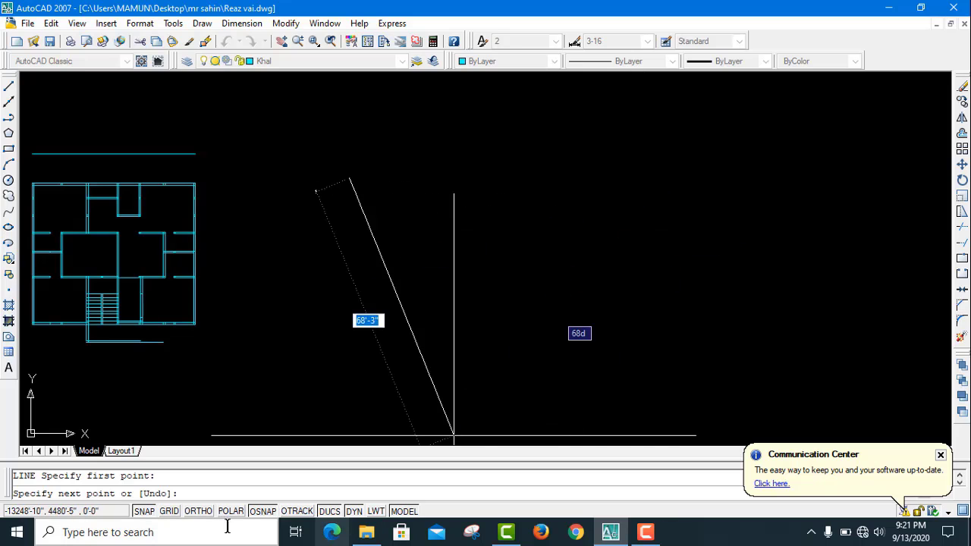
click(198, 511)
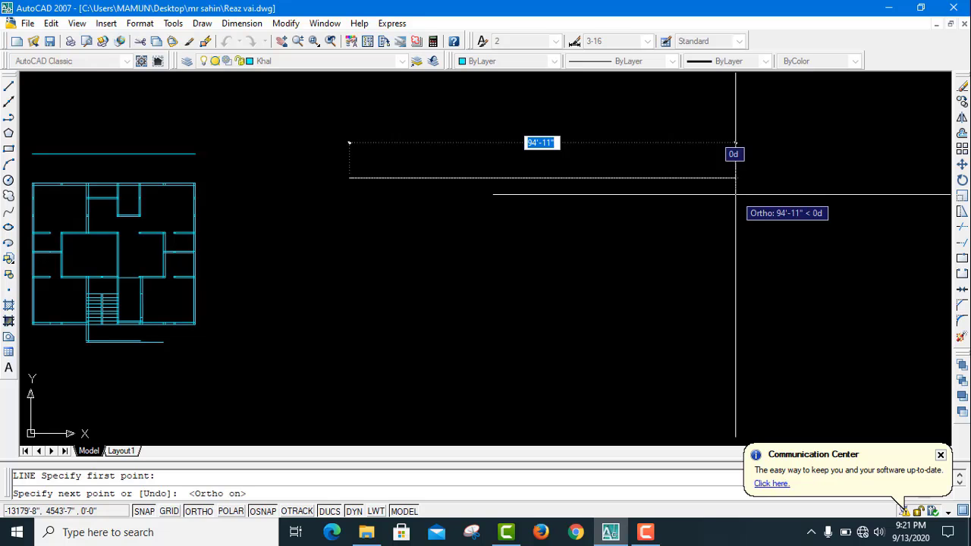
text(41)
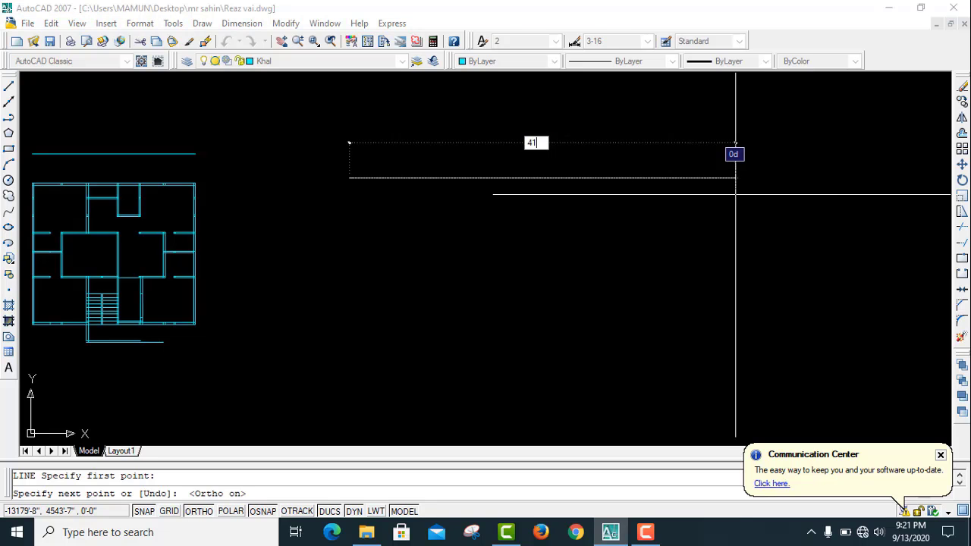
text('1)
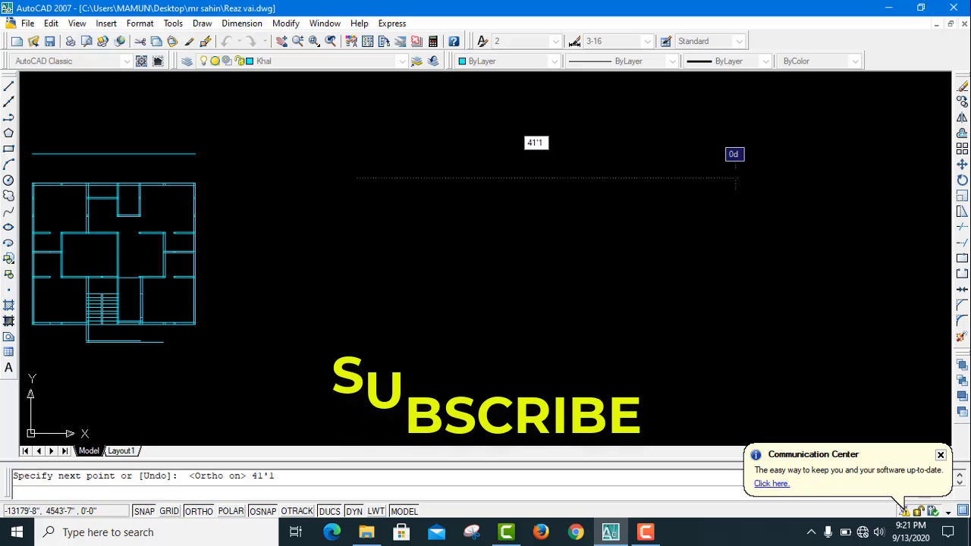
key(Return)
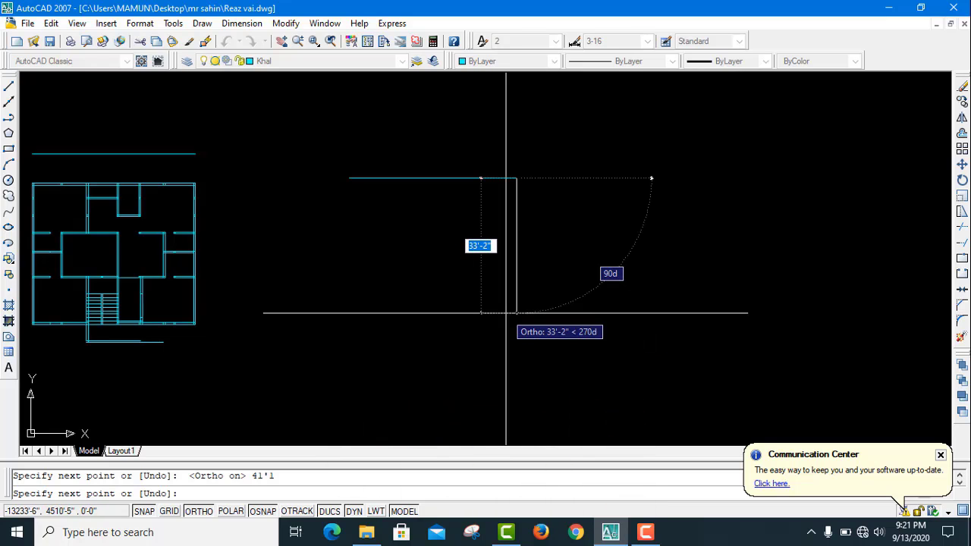
text(34'8)
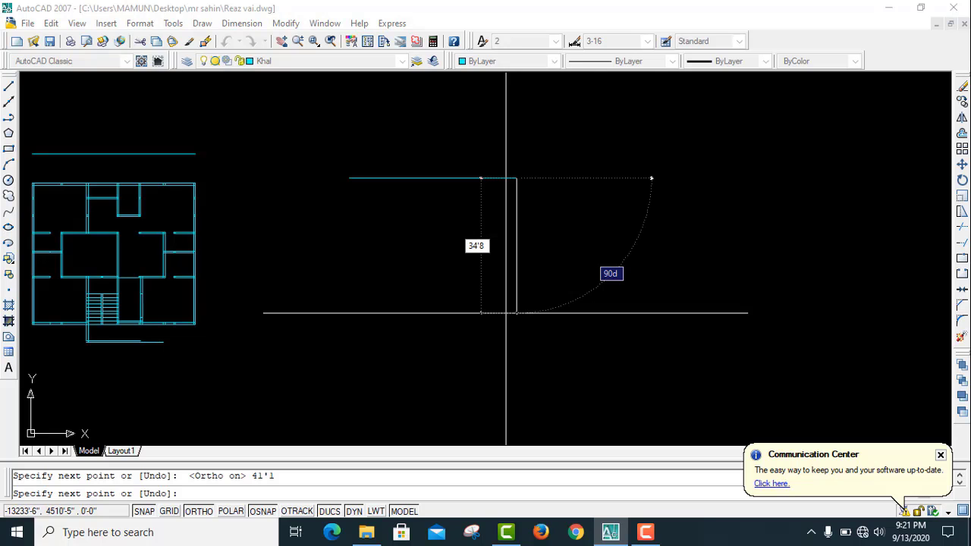
key(Return)
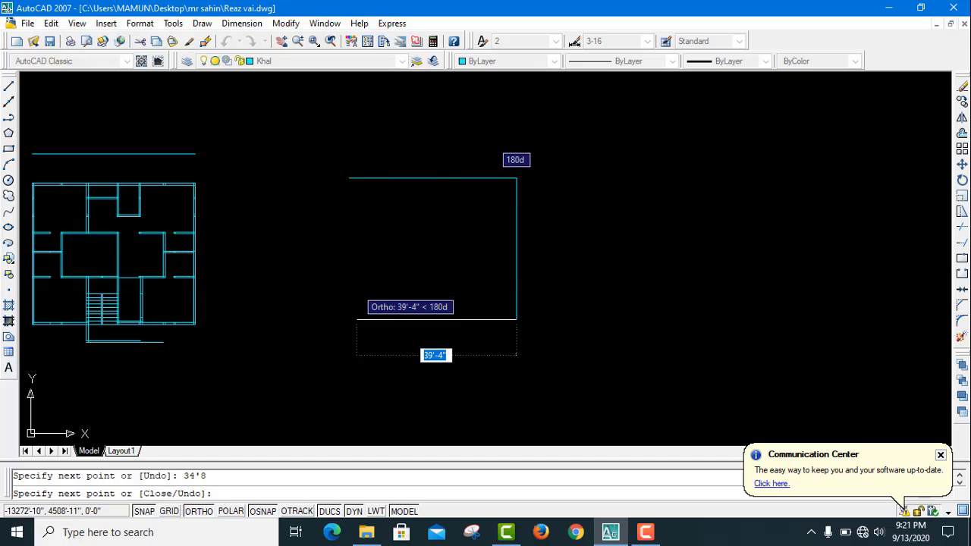
Continue the outline with a 40'1" bottom line toward the left and a vertical left line extending past the top line.
text(41)
key(Return)
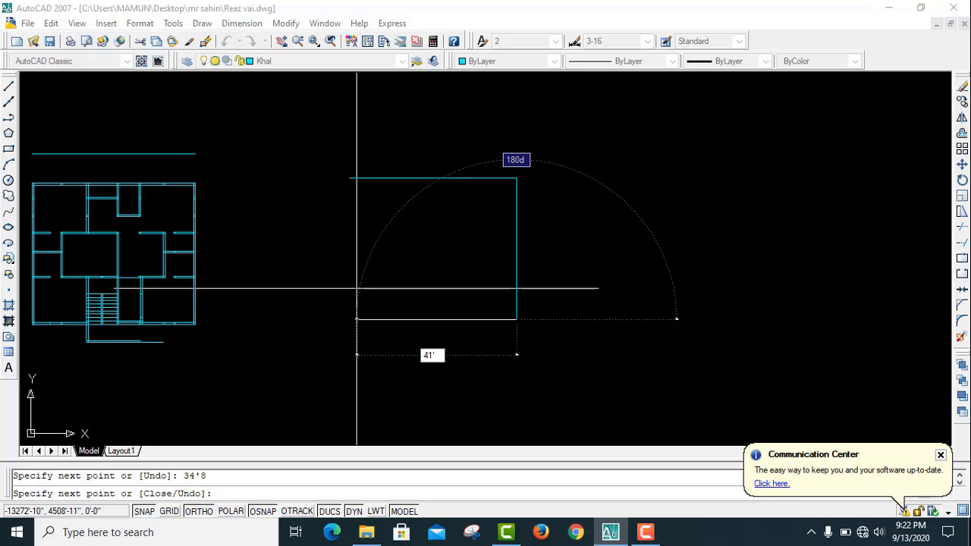
text(40'1)
key(Return)
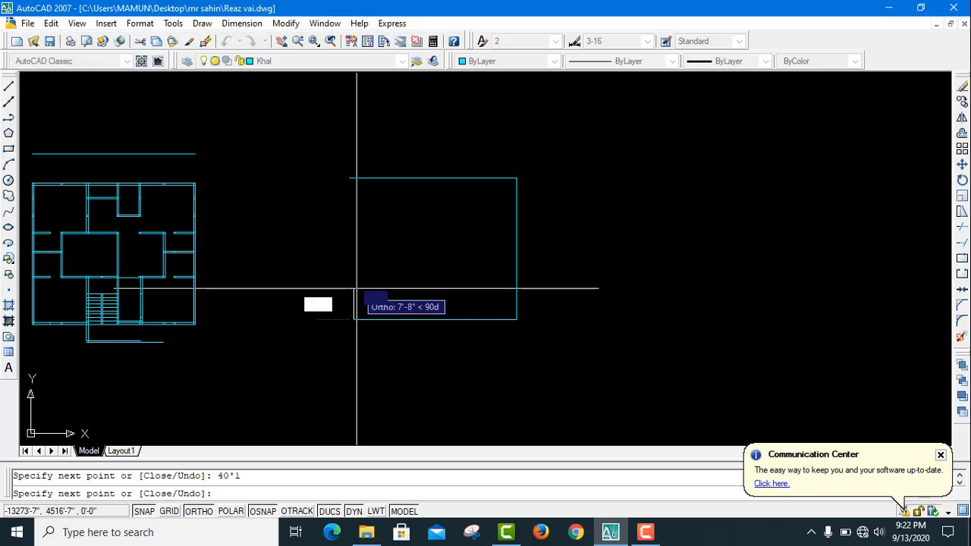
click(354, 152)
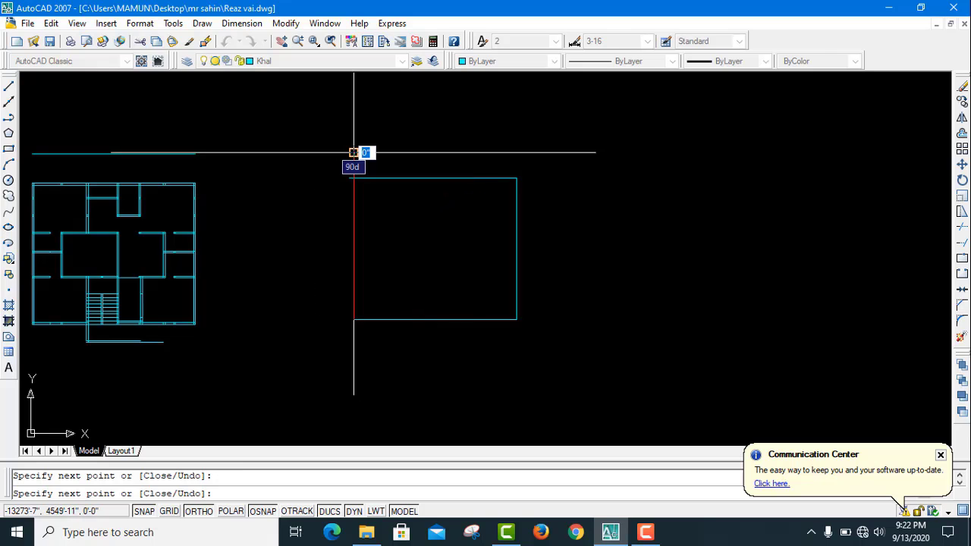
key(Return)
Trim the two overhanging line ends at the outline's upper-left corner.
scroll(362, 174, up, 4)
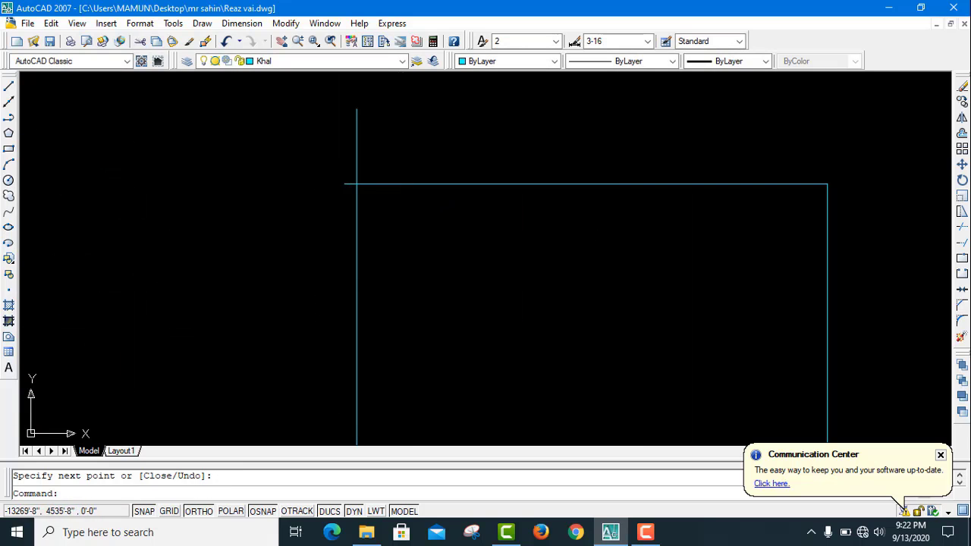
text(tr)
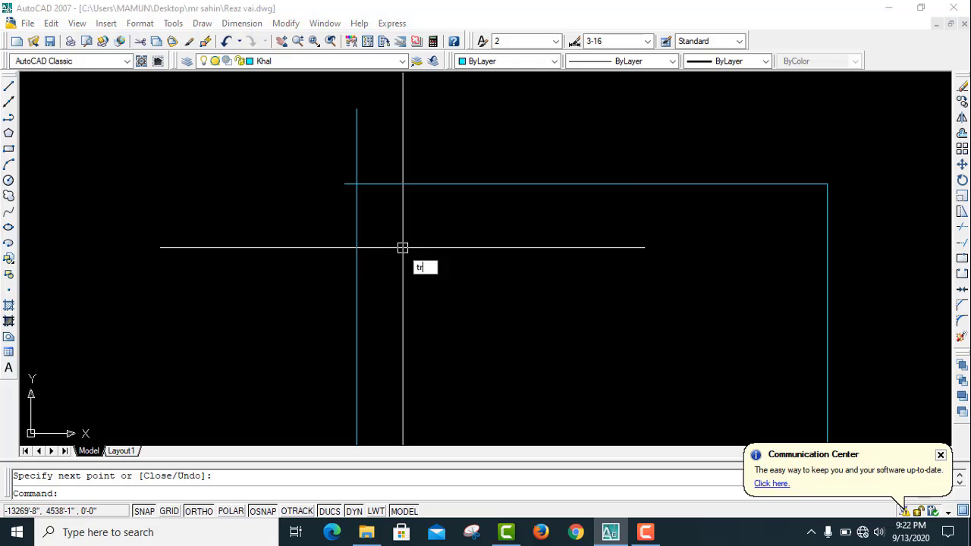
key(Return)
key(Return)
click(357, 156)
click(346, 183)
key(Return)
Offset all four sides of the rectangular outline 5" inward to form the outer walls.
scroll(346, 184, down, 4)
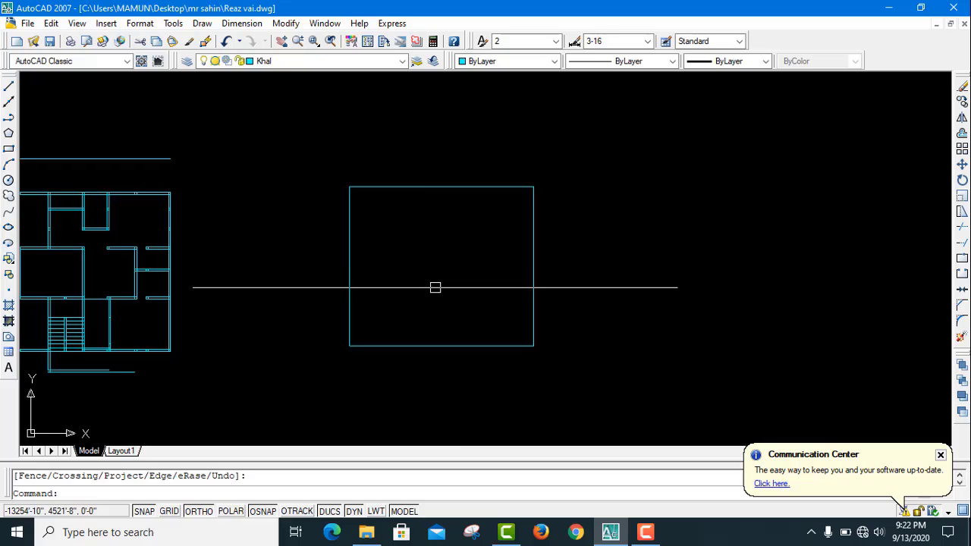
middle_drag(463, 266, 440, 264)
scroll(452, 265, up, 2)
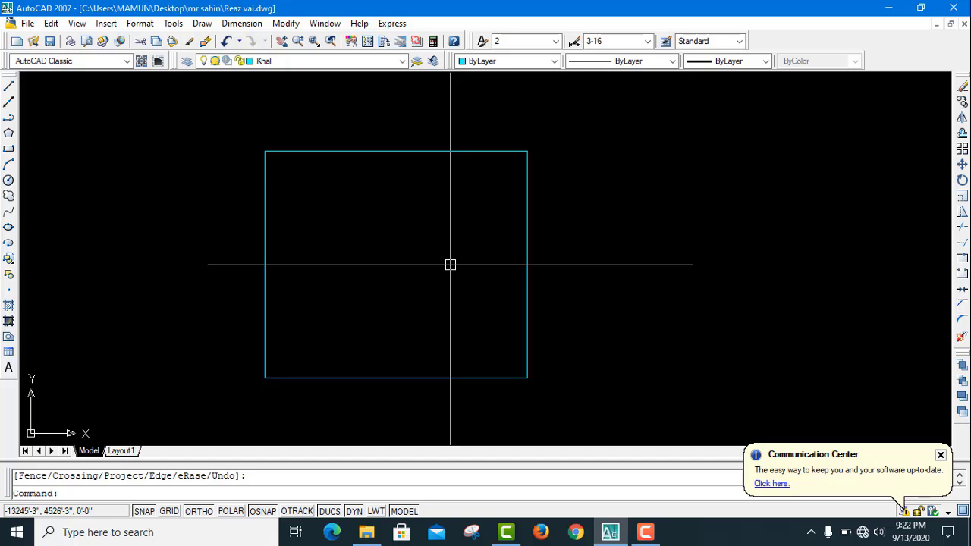
text(o)
key(Return)
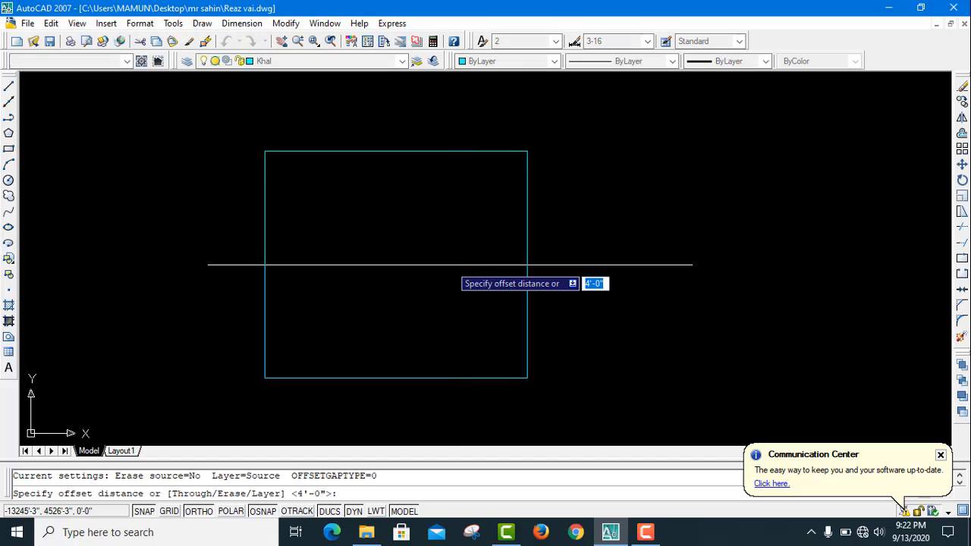
text(5)
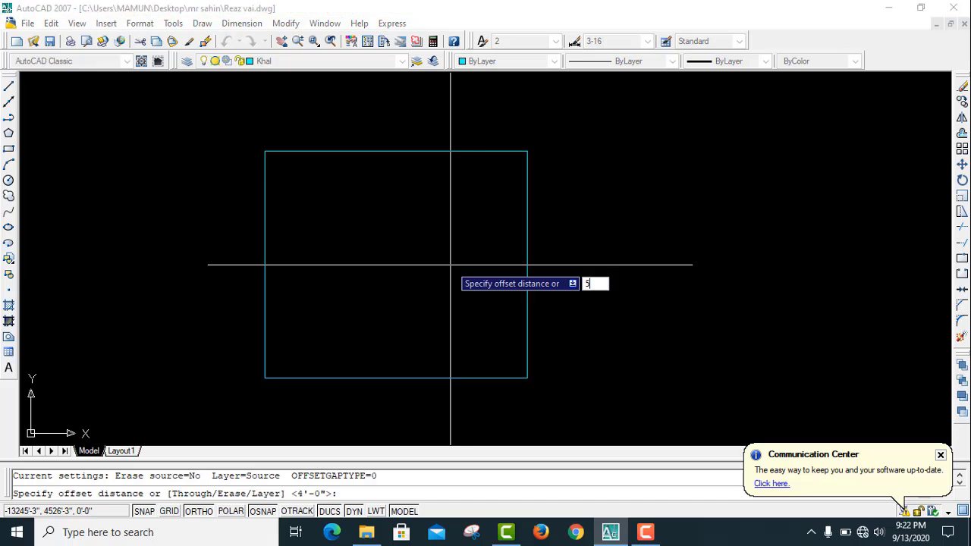
key(Return)
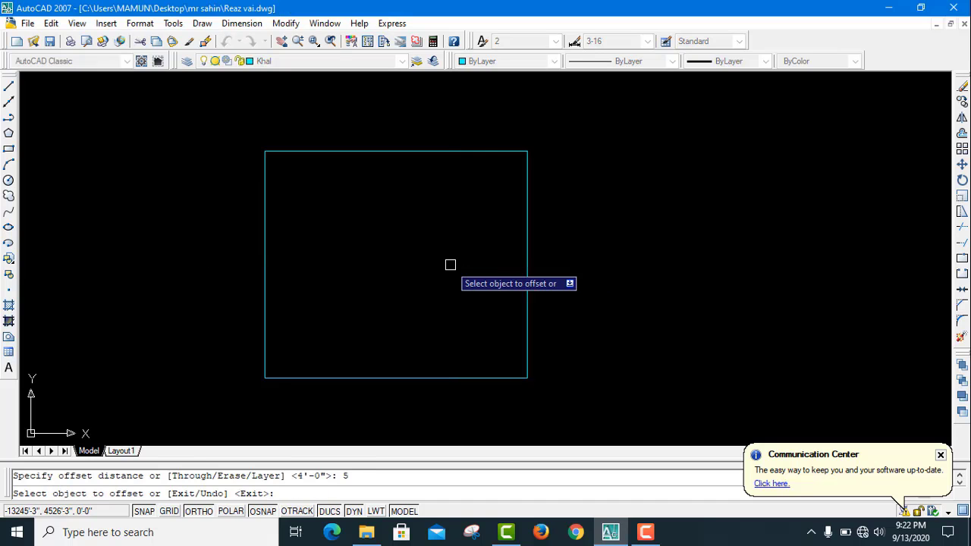
click(529, 248)
click(511, 255)
click(412, 153)
click(418, 208)
click(264, 239)
click(303, 251)
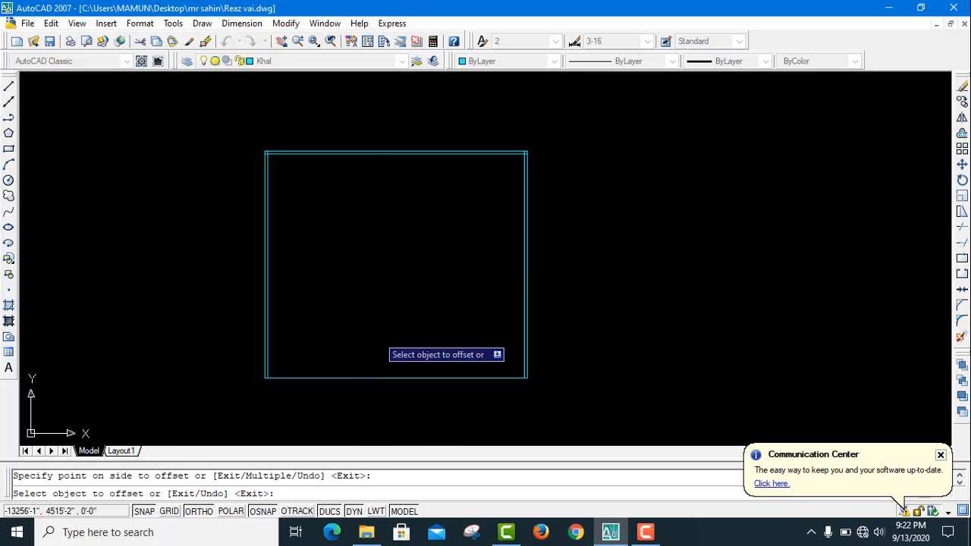
click(383, 377)
click(357, 296)
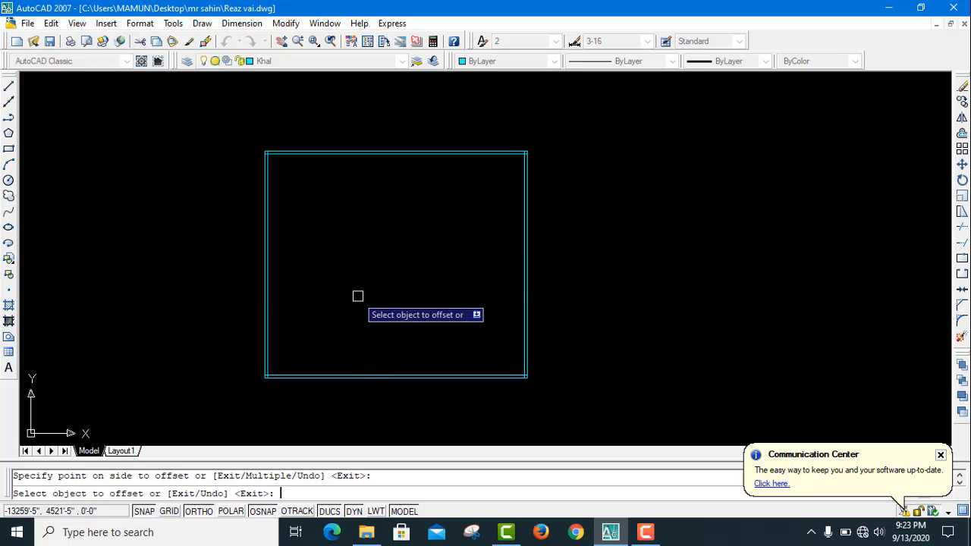
key(Return)
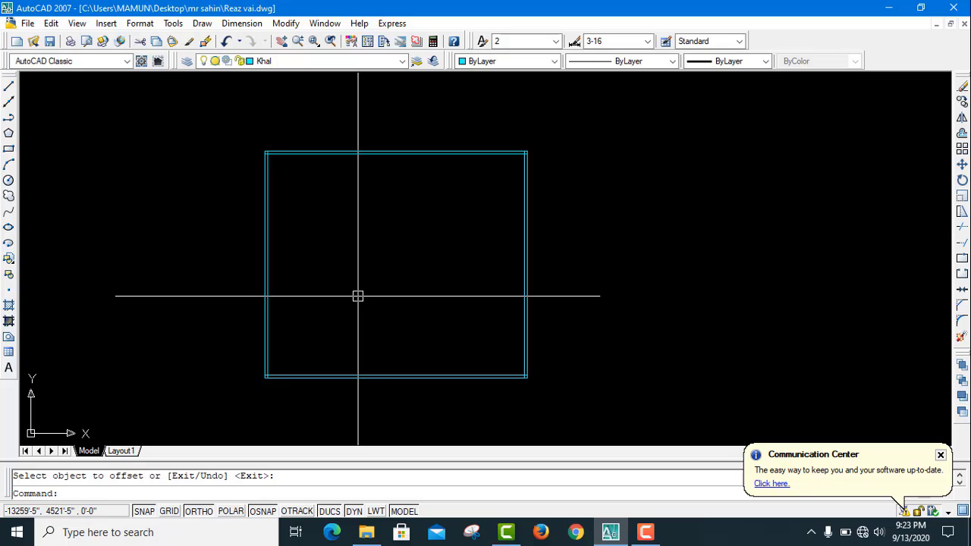
Offset the inner faces of the left and right outer walls 13' inward as partition lines.
key(Return)
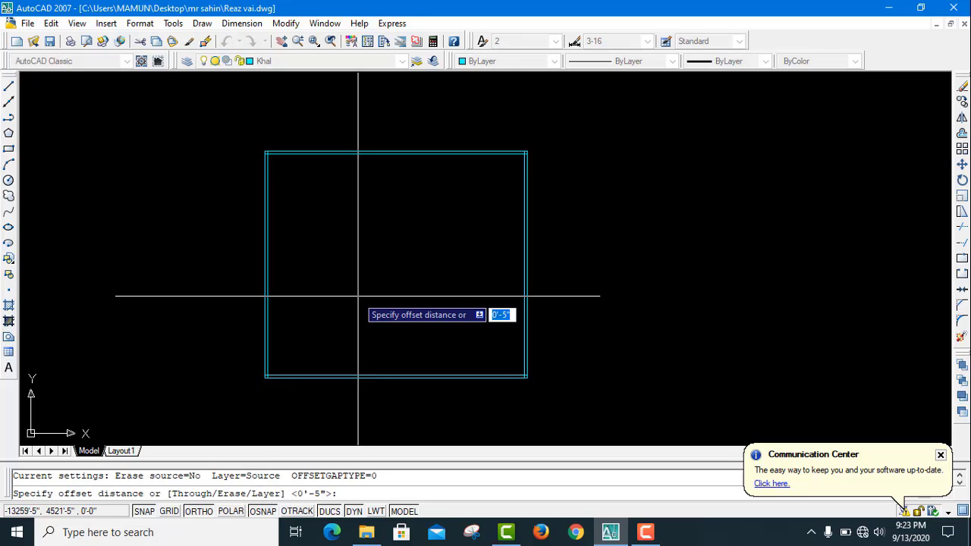
text(1)
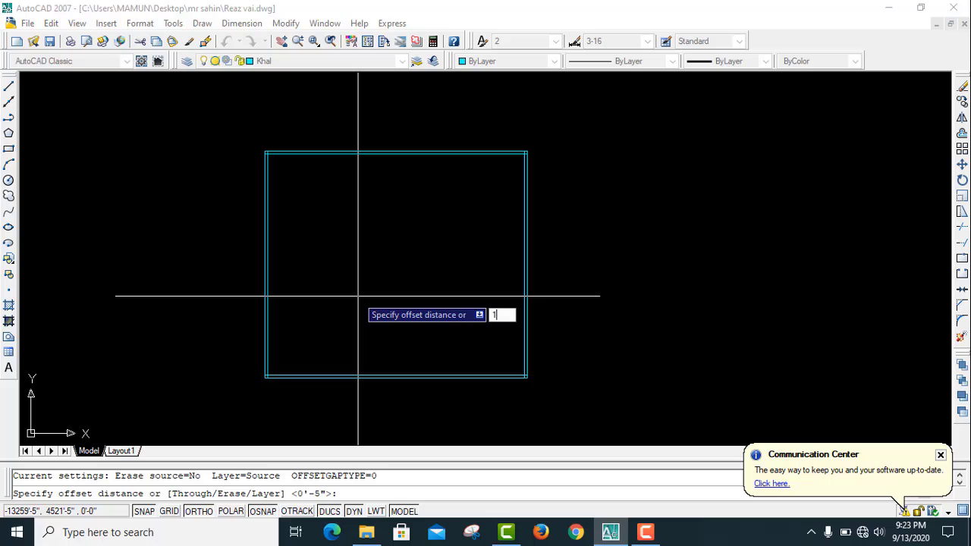
text(3')
key(Return)
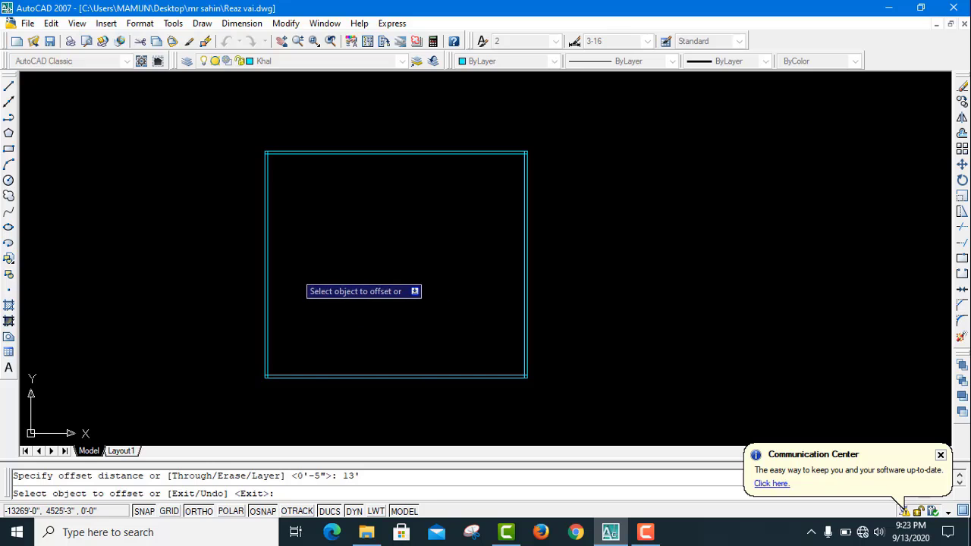
click(266, 262)
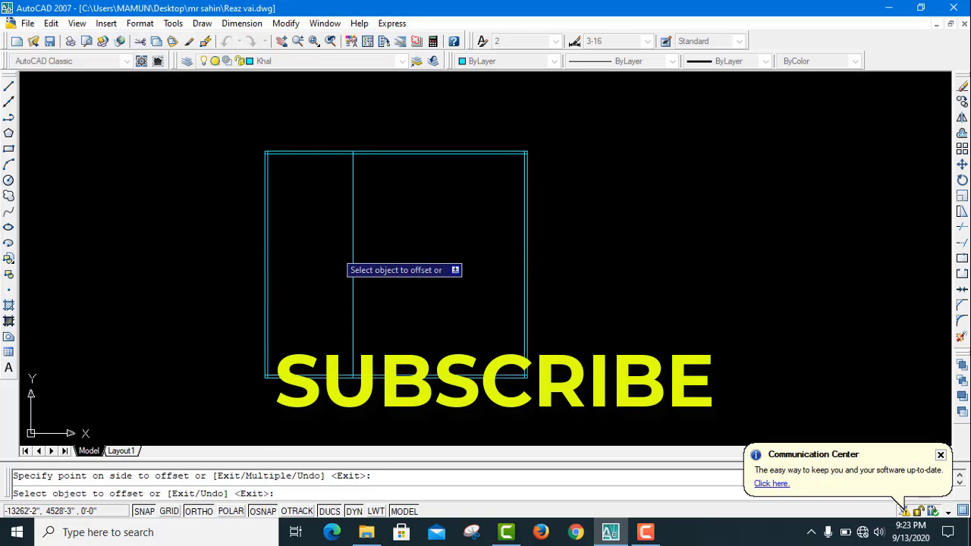
click(522, 219)
click(451, 237)
scroll(447, 236, down, 4)
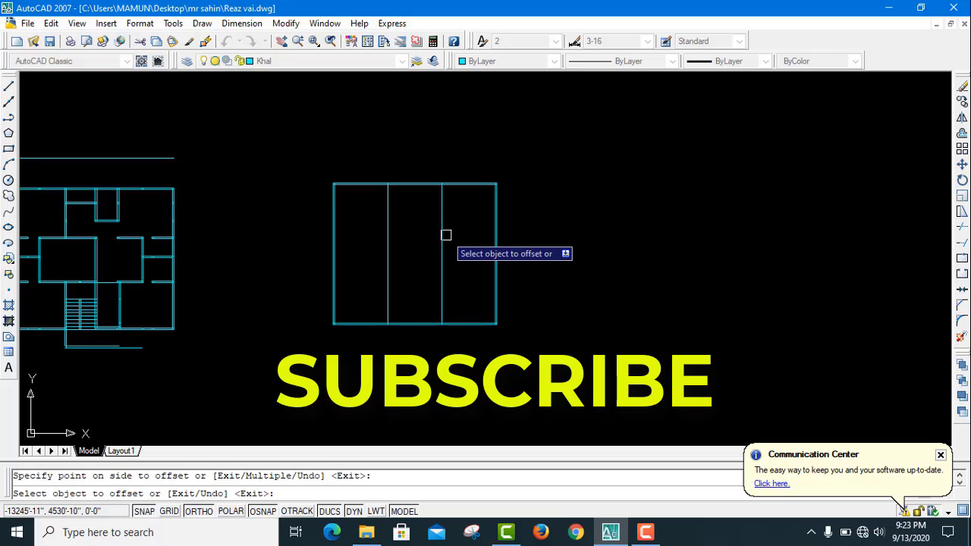
scroll(414, 249, up, 5)
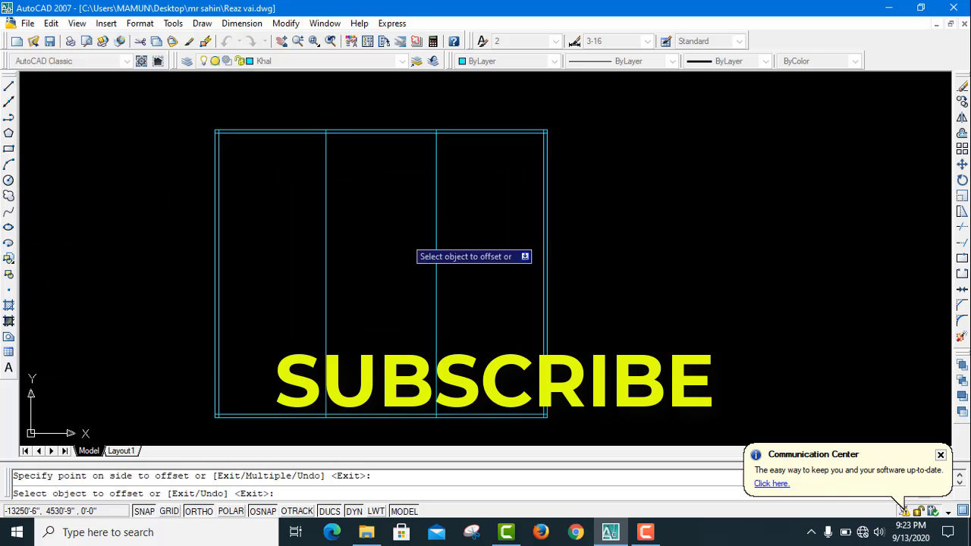
click(326, 271)
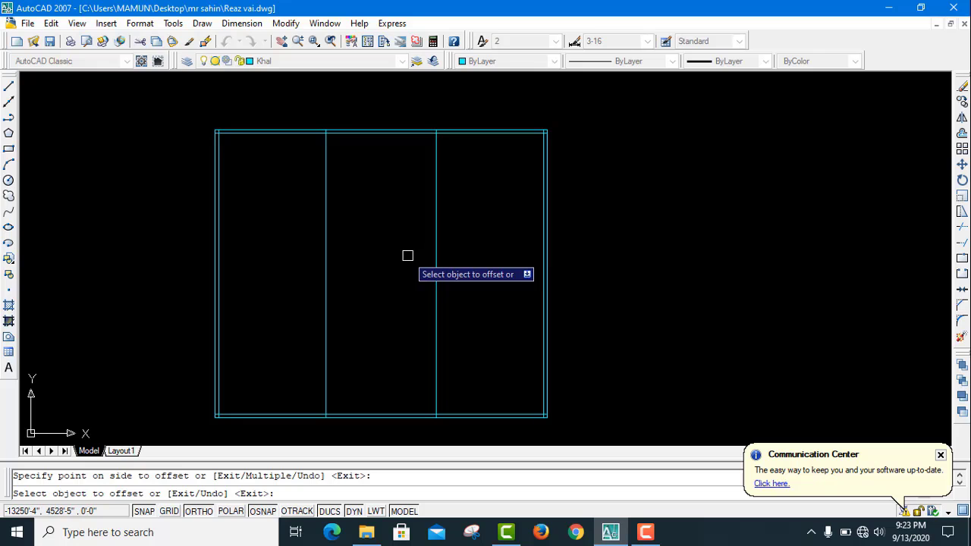
key(Return)
Offset both vertical partition lines 5" toward the middle bay to give the partitions thickness.
key(Return)
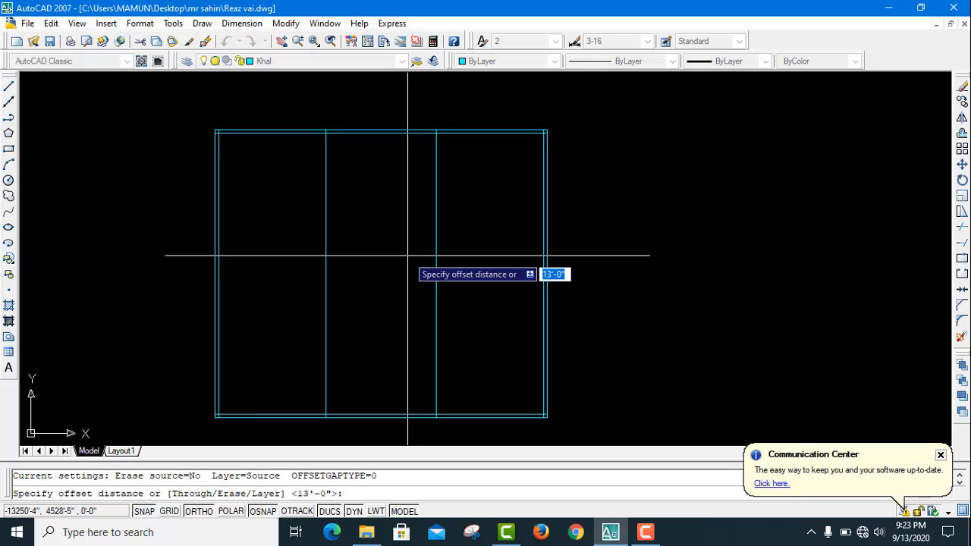
text(5)
key(Return)
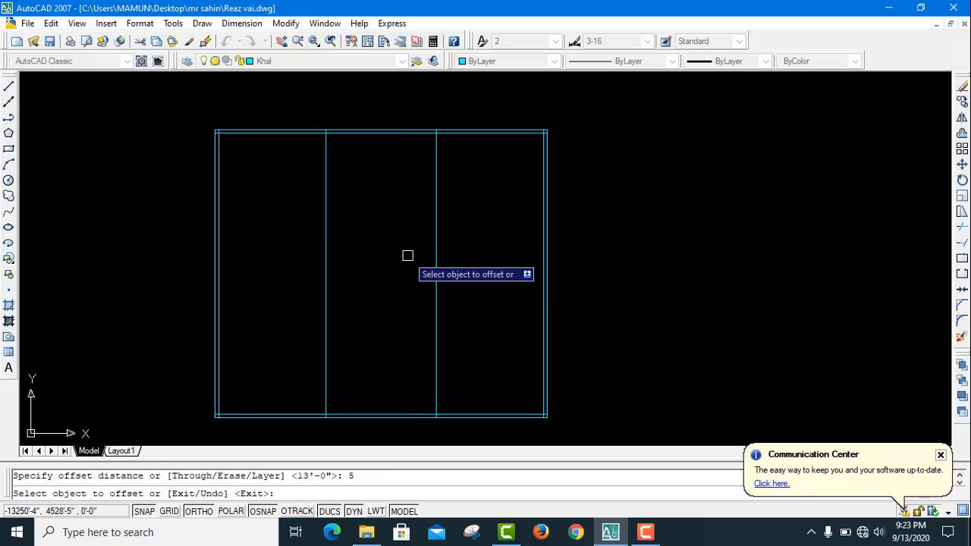
click(436, 239)
click(376, 254)
click(327, 258)
click(357, 256)
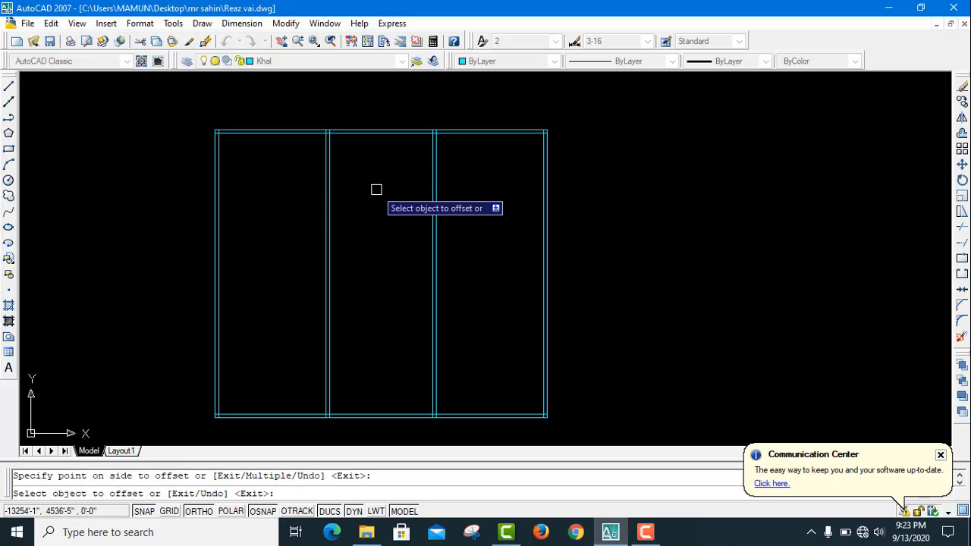
key(Return)
Offset the inner faces of the upper and lower outer walls 11'6" inward as horizontal partition lines.
key(Return)
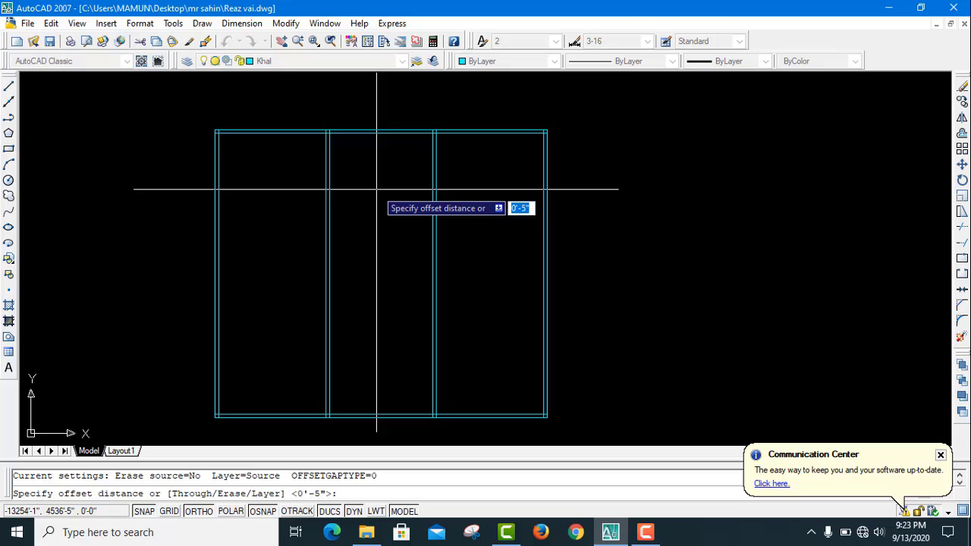
text(11'6)
key(Return)
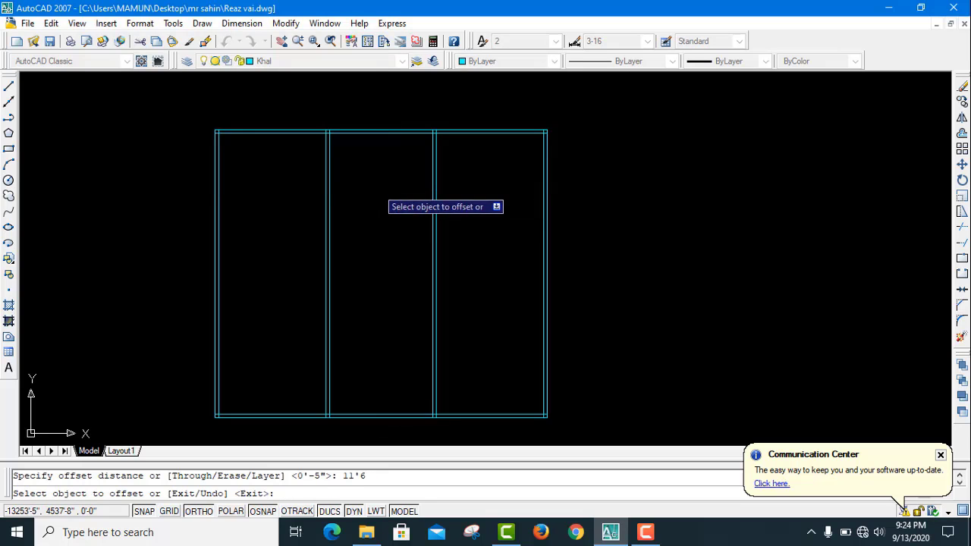
click(364, 132)
click(394, 221)
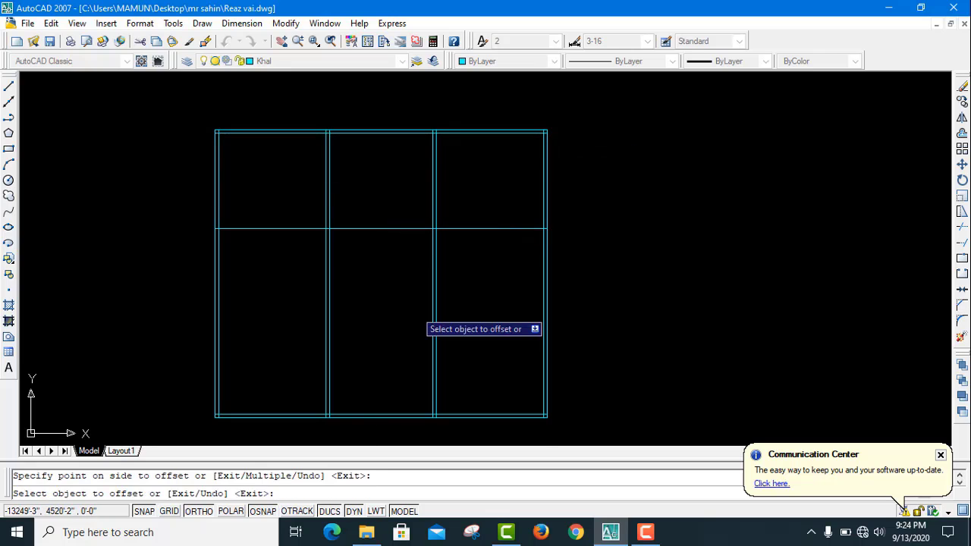
click(412, 414)
click(401, 366)
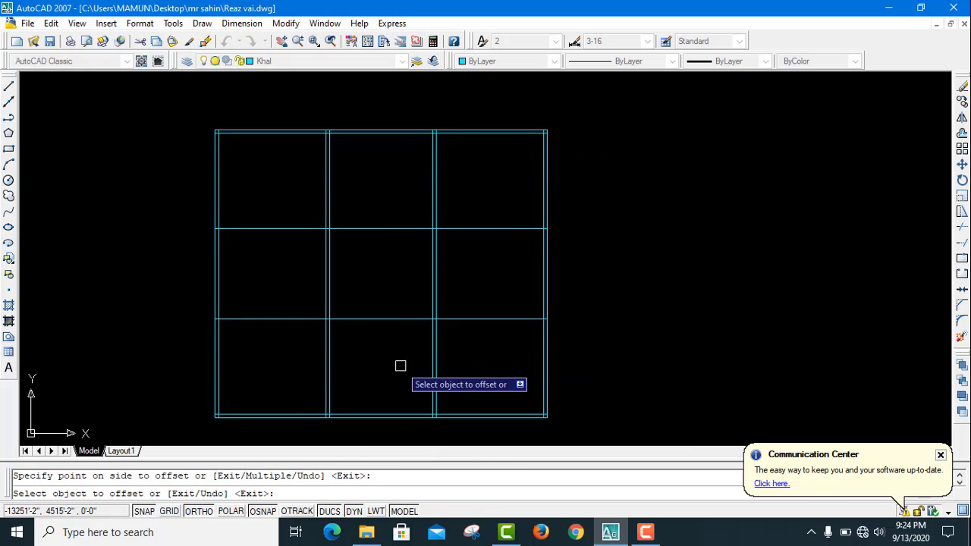
Offset both horizontal partition lines 5" toward the middle band to give the partitions thickness.
key(Return)
key(Return)
text(5)
key(Return)
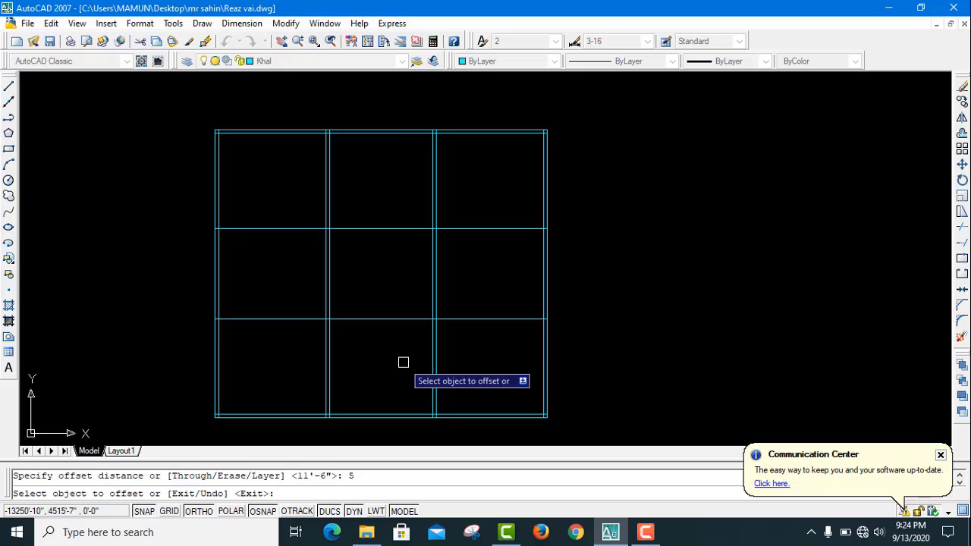
click(403, 319)
click(391, 286)
click(547, 228)
click(399, 271)
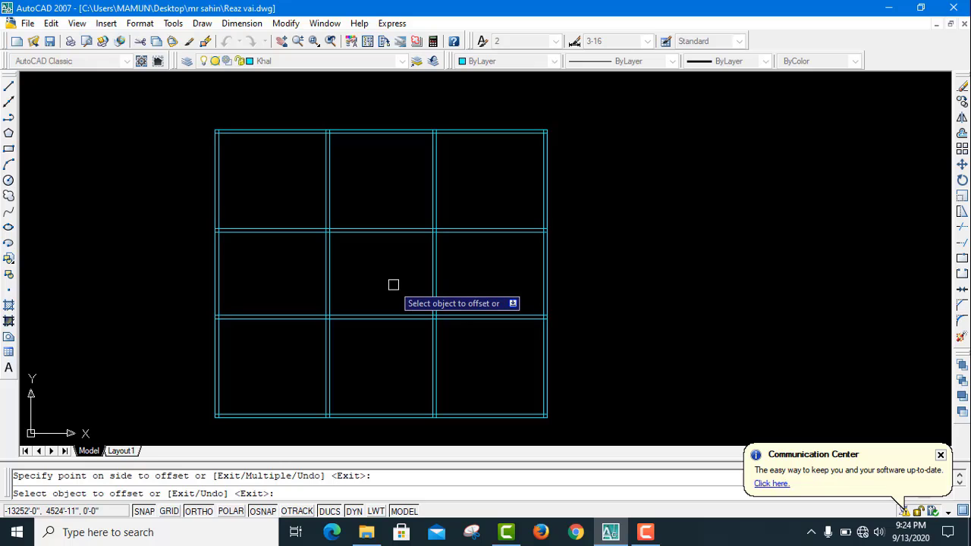
key(Escape)
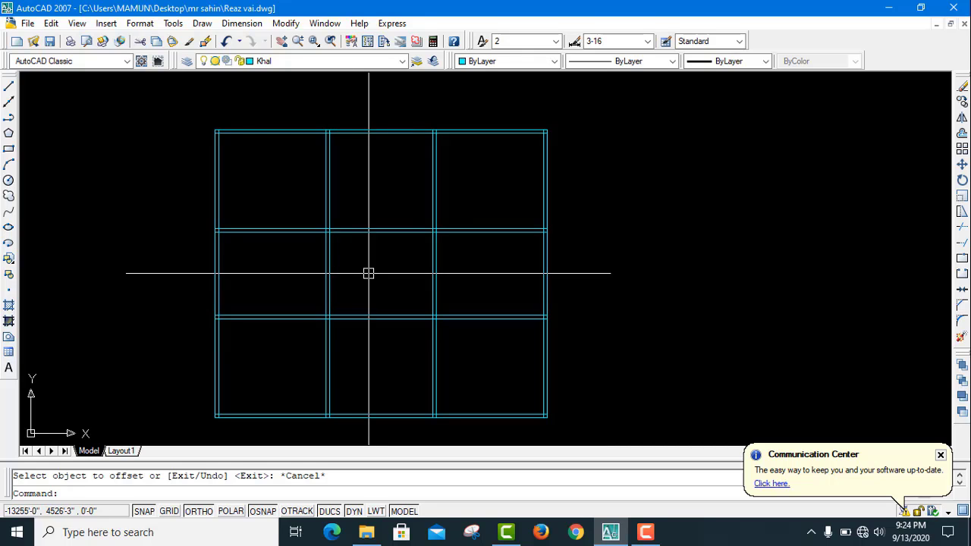
Trim both vertical partitions out of the middle band between the two horizontal partitions.
text(tr)
key(Return)
key(Return)
click(369, 285)
click(299, 262)
click(484, 271)
click(408, 258)
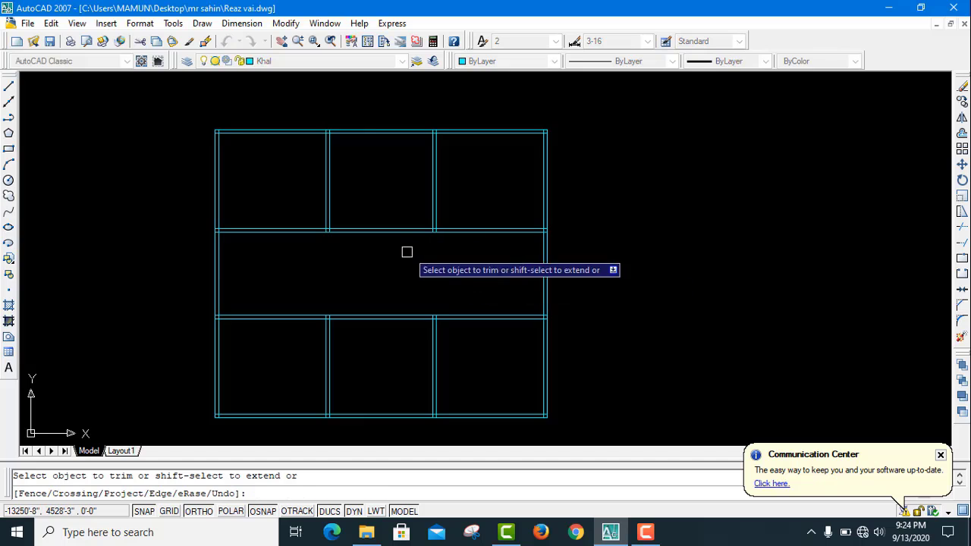
key(Return)
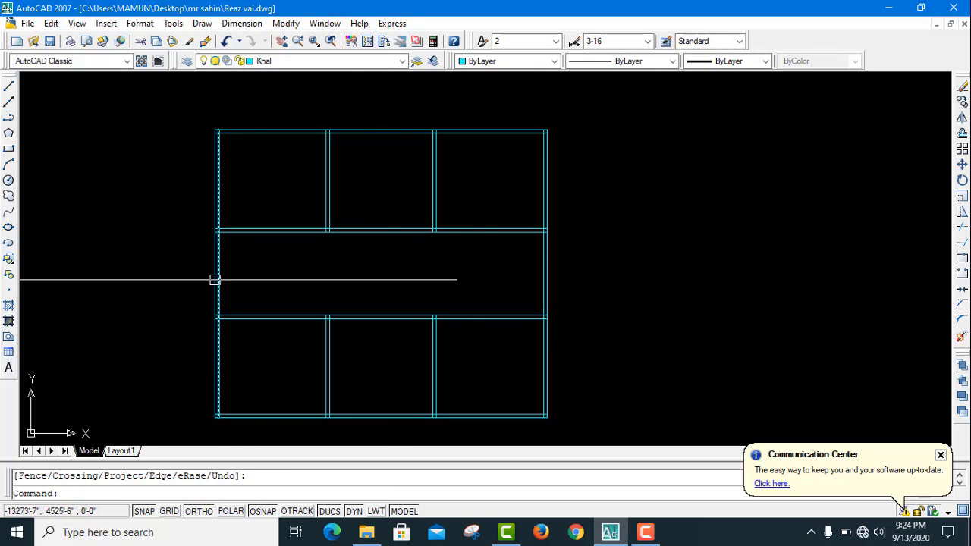
click(433, 303)
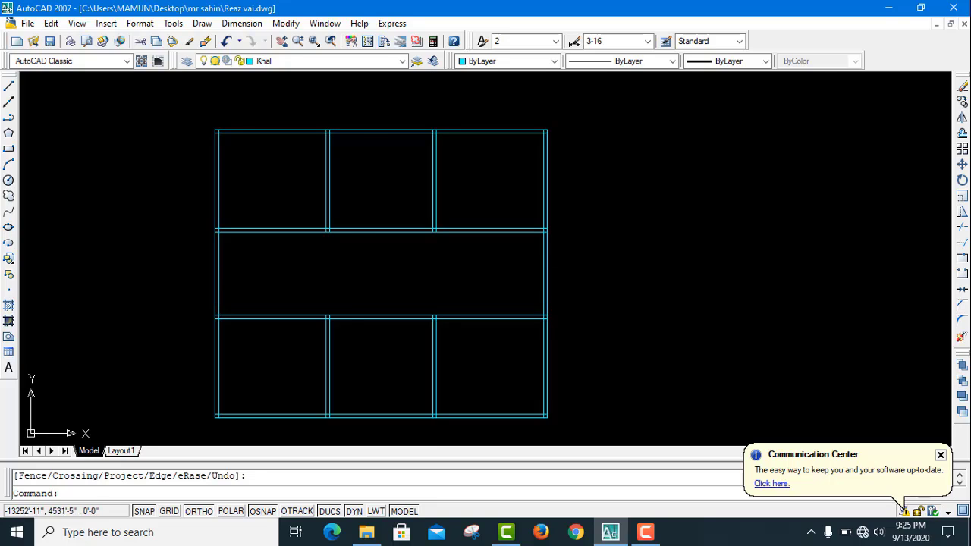
Measure the clear height of the middle band along the left wall with a linear dimension, without placing it.
click(241, 22)
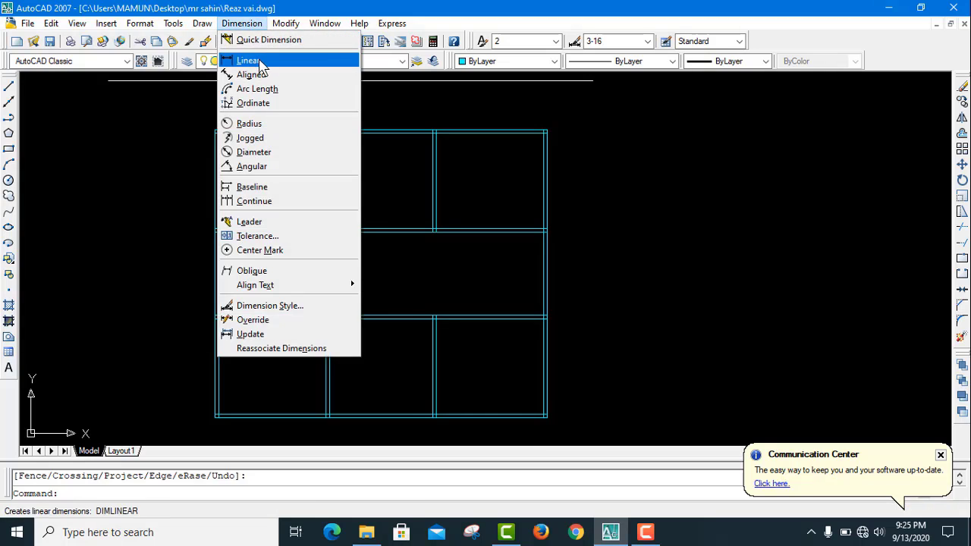
click(251, 59)
scroll(248, 265, up, 2)
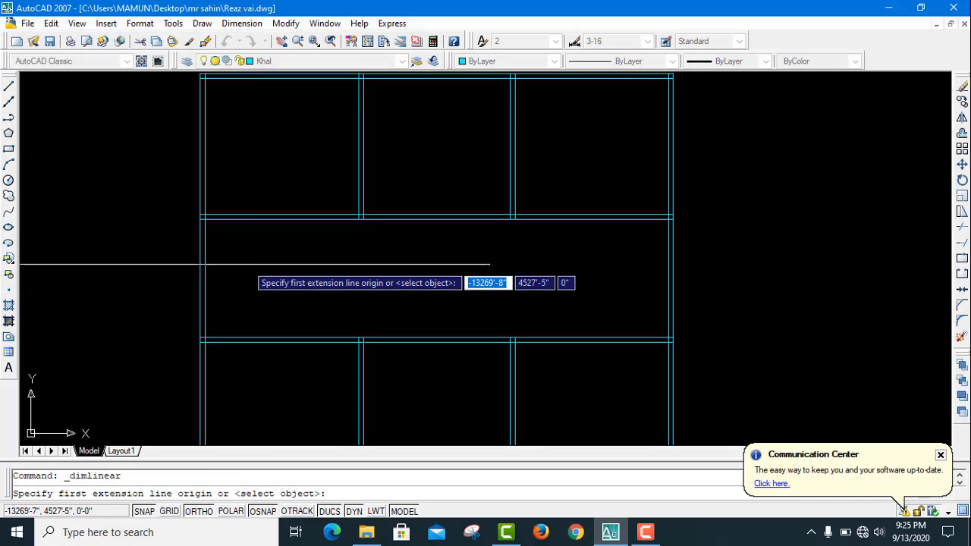
click(205, 220)
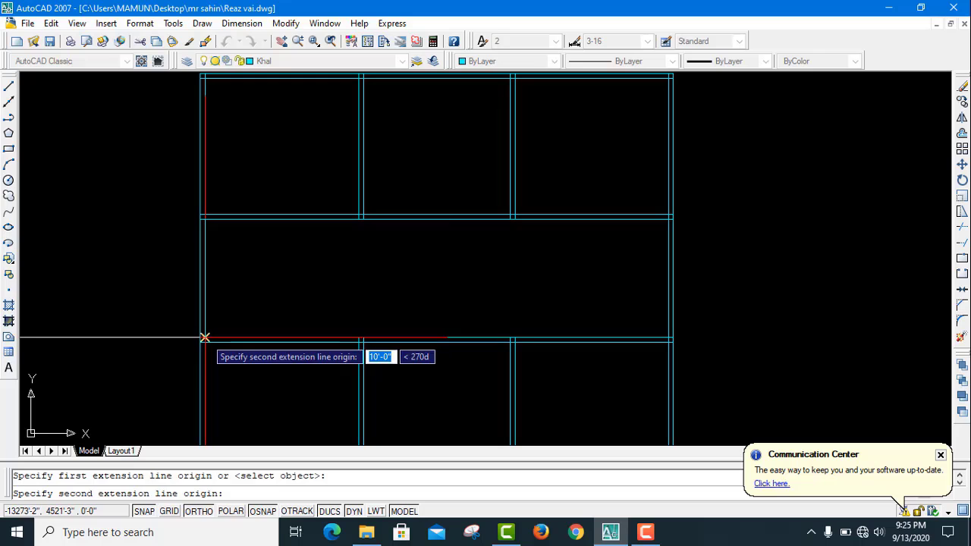
click(205, 340)
scroll(239, 292, up, 3)
scroll(239, 291, up, 2)
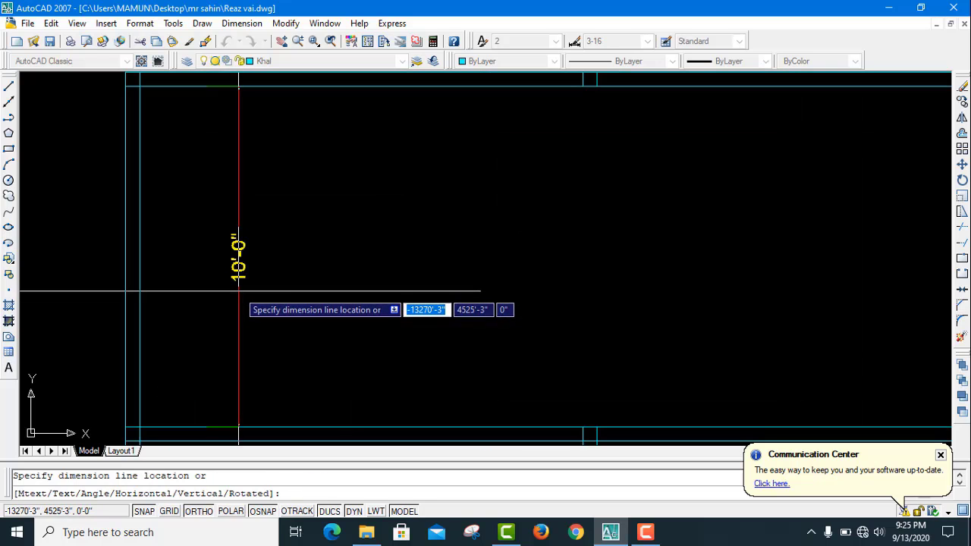
key(Escape)
scroll(225, 253, down, 2)
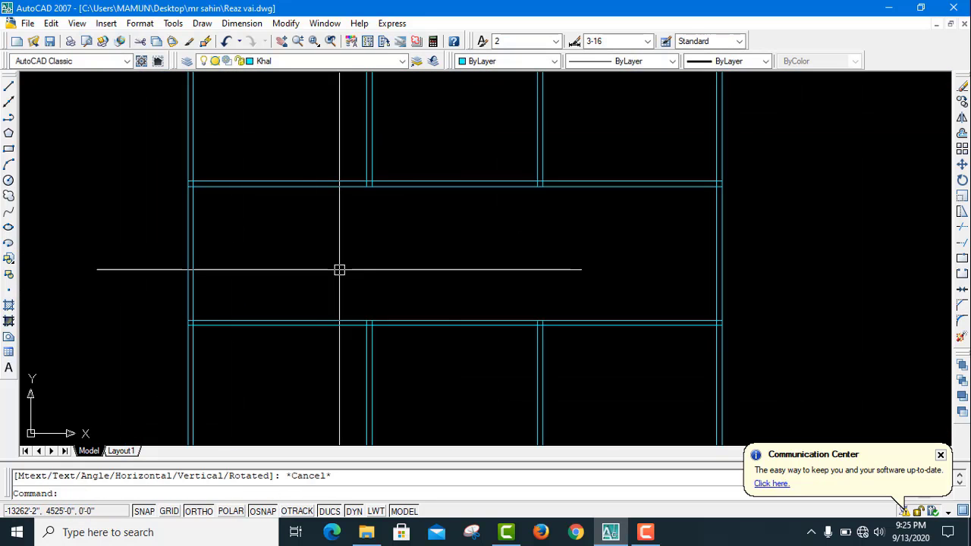
Offset the upper line of the lower horizontal partition 5' upward to mark the middle band's centre line.
text(o)
key(Return)
text(5)
key(Return)
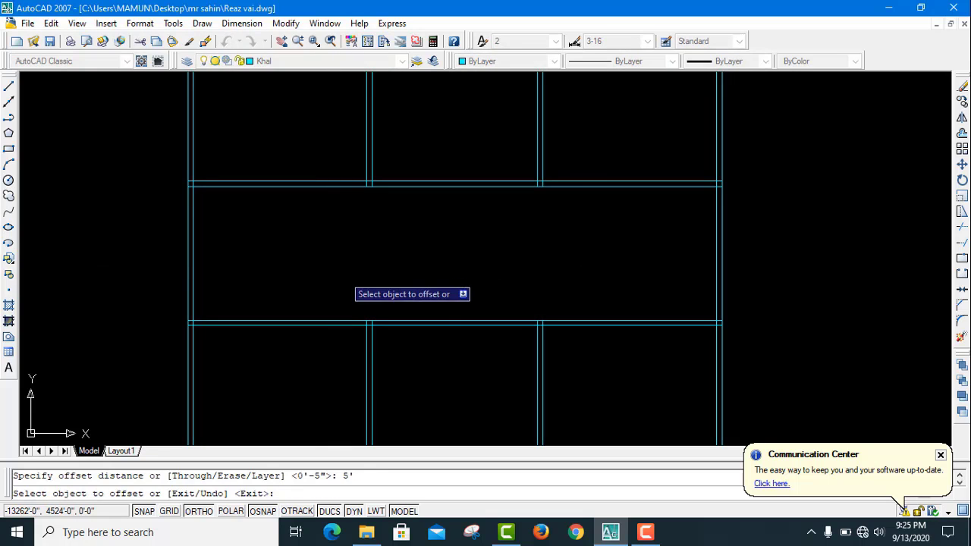
click(327, 323)
click(319, 267)
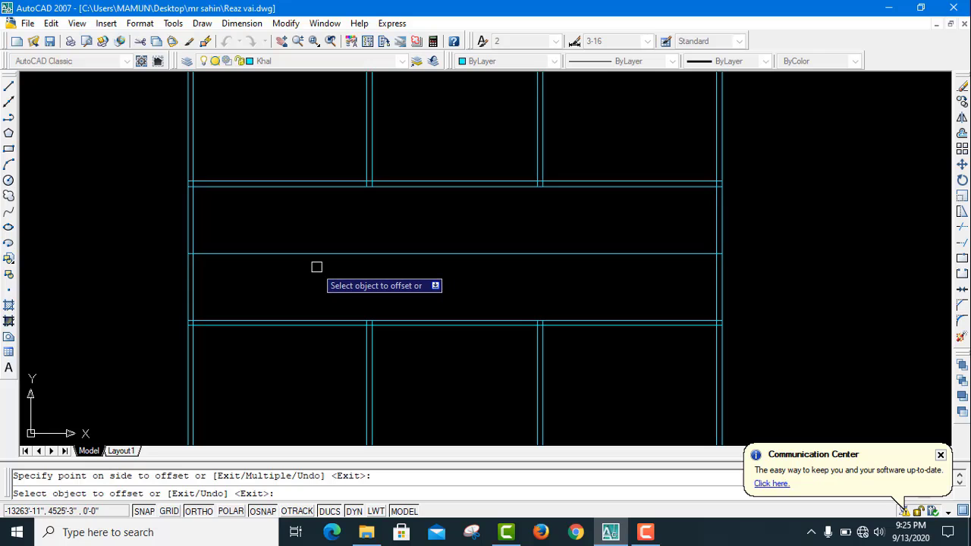
Offset the middle band's centre line 2.5" to both sides to form a horizontal partition.
key(Return)
key(Return)
text(2)
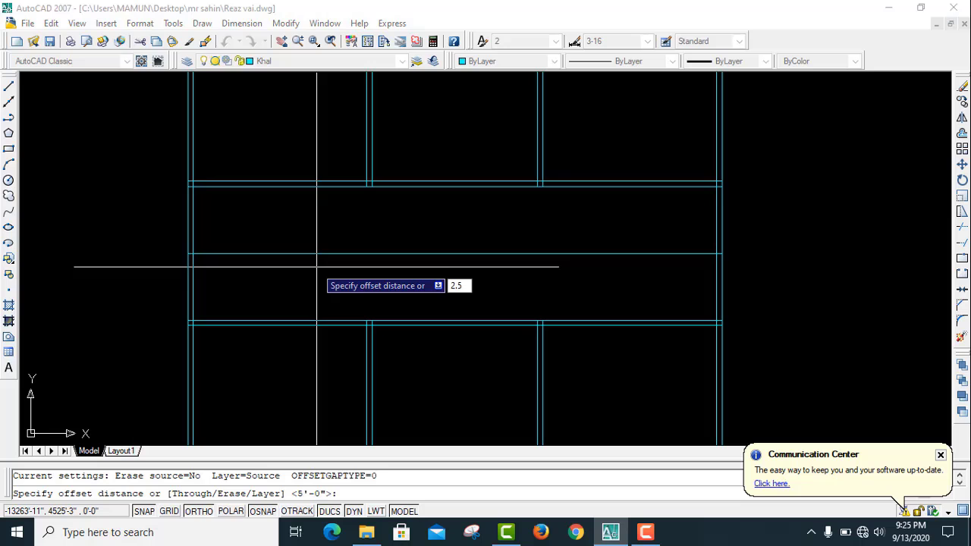
text(.5)
key(Return)
click(318, 252)
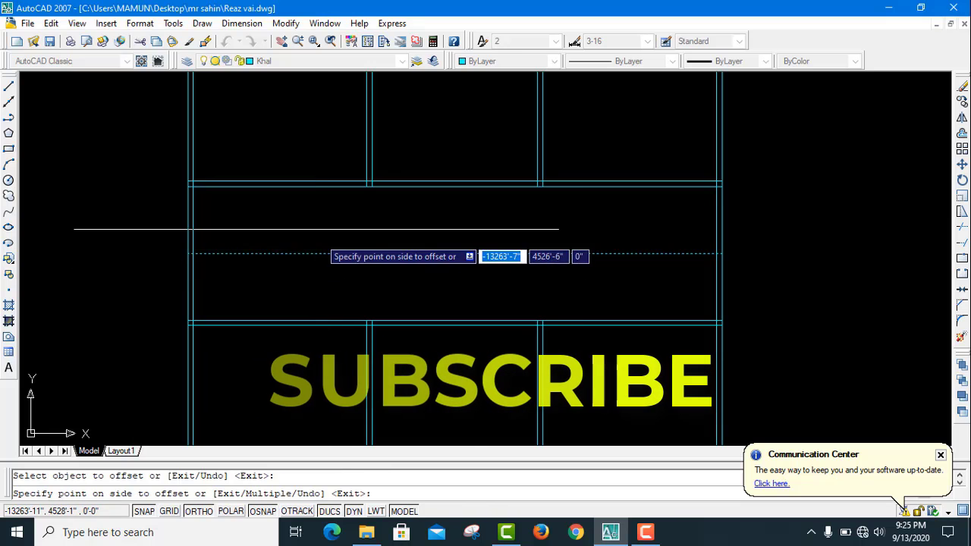
click(324, 240)
click(329, 255)
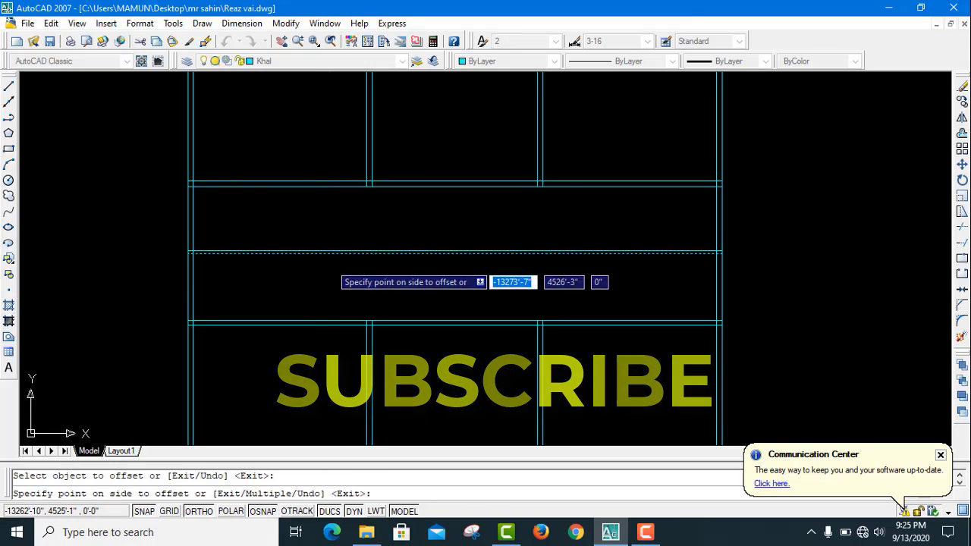
click(333, 293)
key(Return)
scroll(334, 256, up, 5)
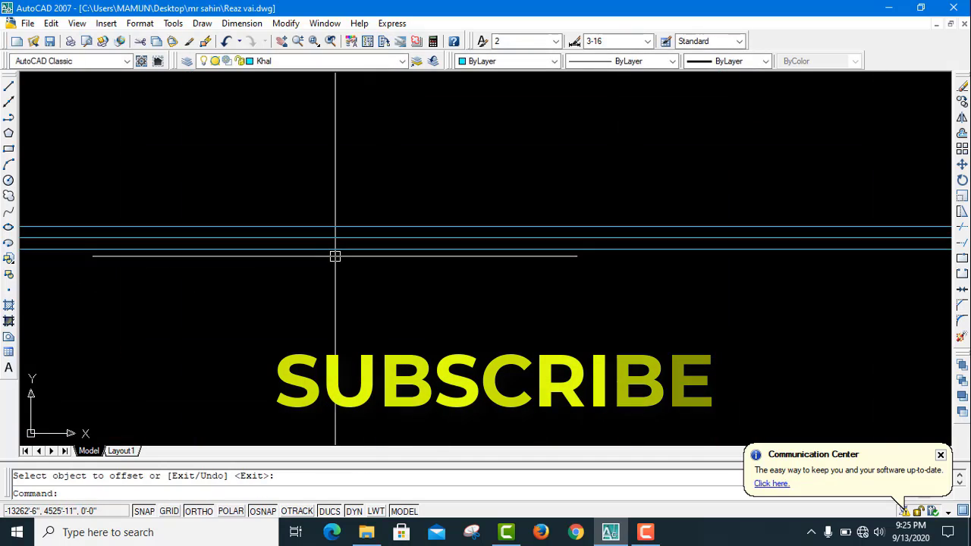
Delete the centre line between the two faces of the middle band's new horizontal partition.
click(335, 237)
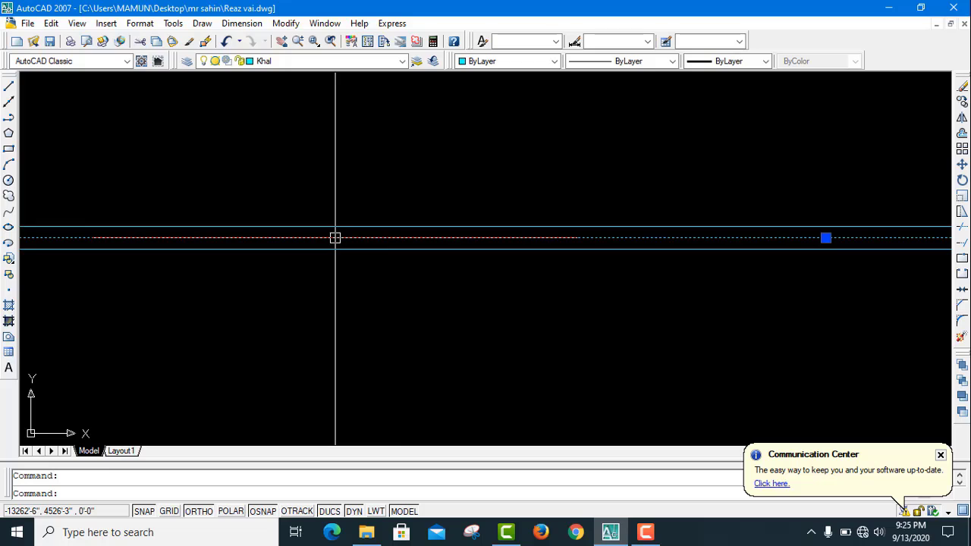
key(Delete)
scroll(334, 237, down, 4)
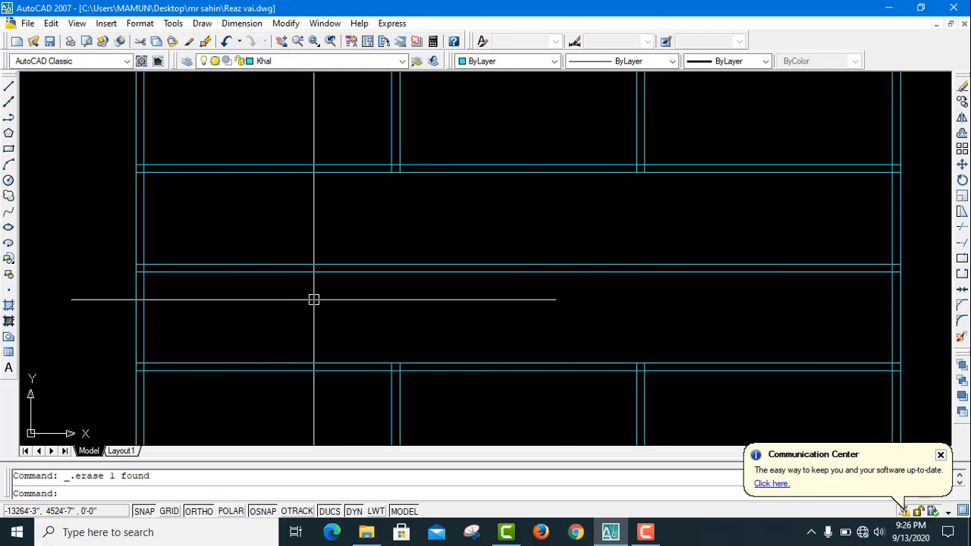
Offset the inner faces of the left and right outer walls 7' inward as additional vertical partition lines.
text(o)
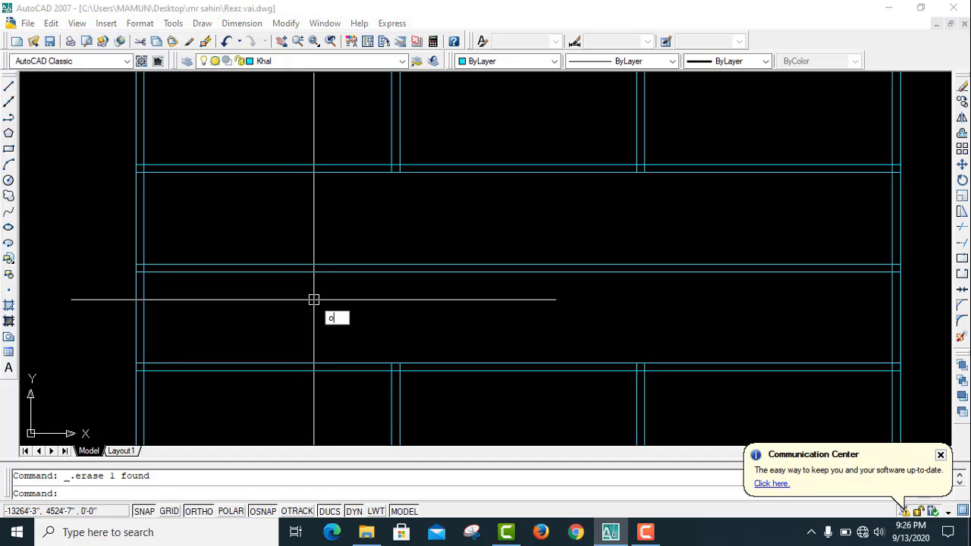
key(Return)
text(7)
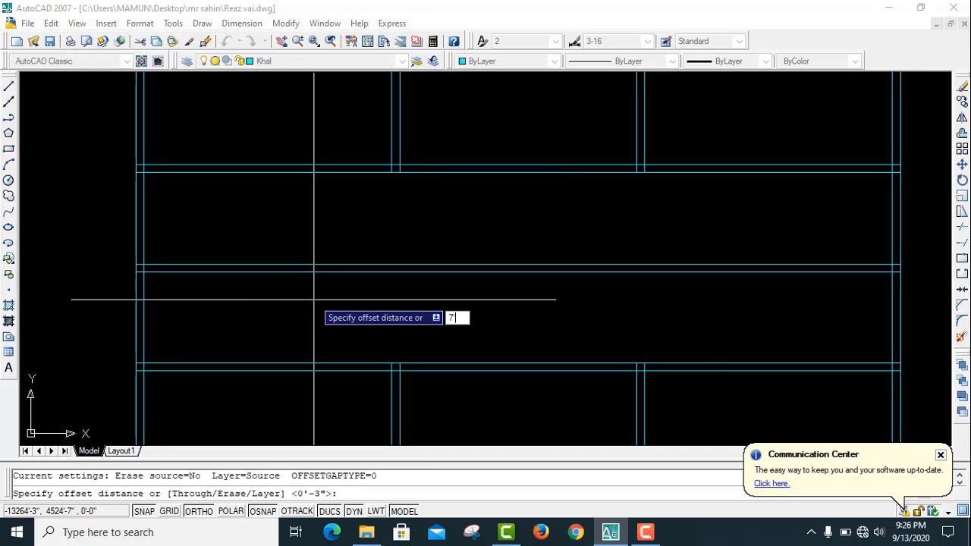
key(Return)
click(138, 324)
click(241, 305)
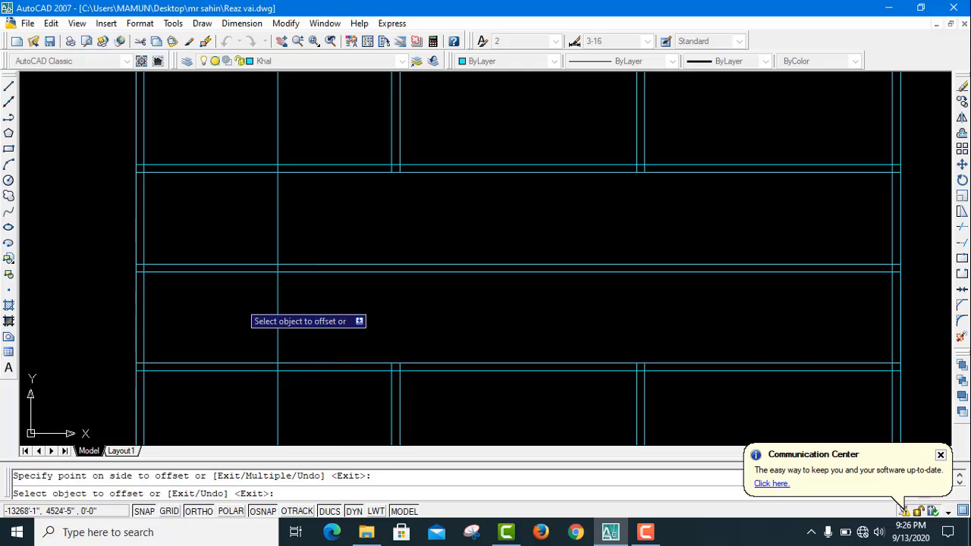
scroll(242, 305, down, 5)
click(497, 269)
click(523, 280)
scroll(493, 277, up, 5)
click(480, 266)
click(369, 270)
scroll(407, 251, down, 5)
scroll(309, 267, up, 5)
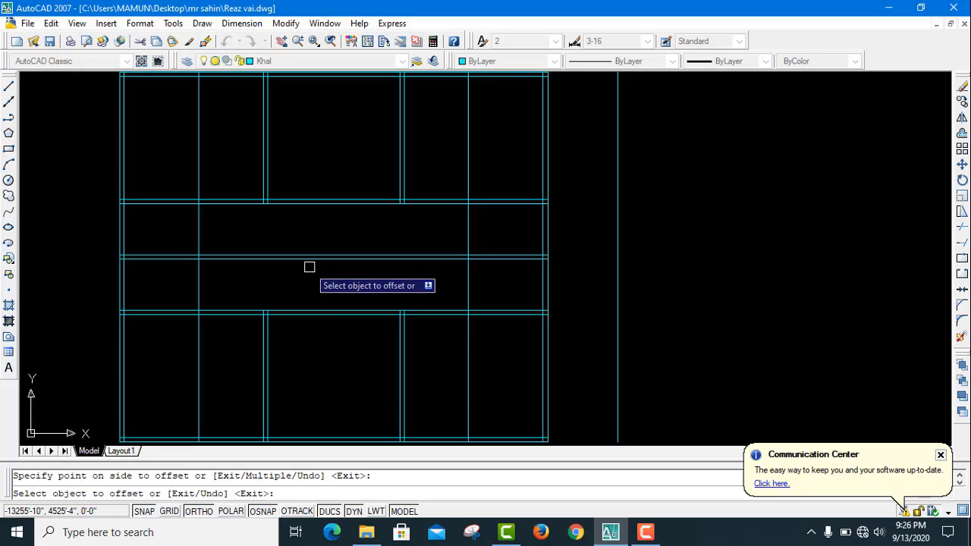
Offset both new vertical partition lines 5" toward the plan's centre to give them thickness.
key(Return)
key(Return)
text(5)
key(Return)
click(199, 285)
click(240, 281)
click(463, 282)
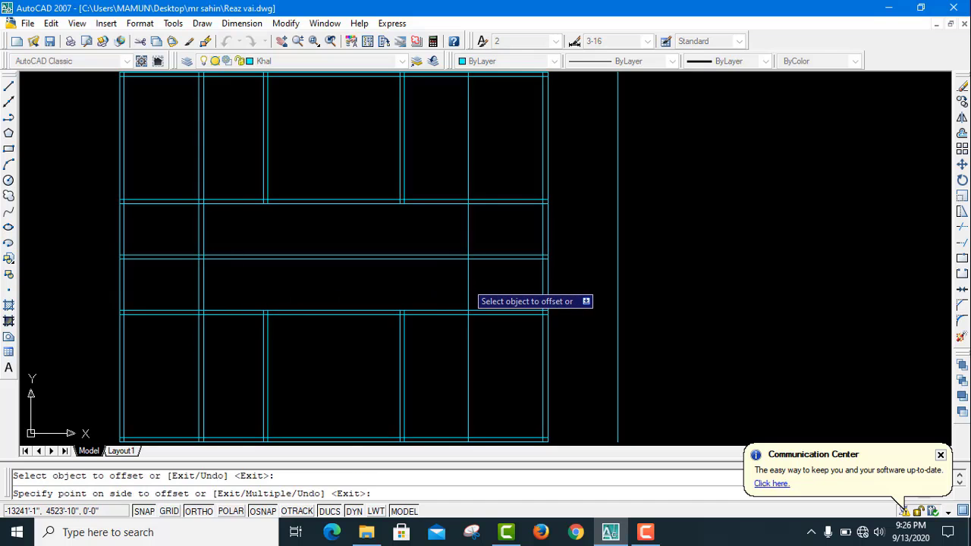
click(417, 292)
key(Return)
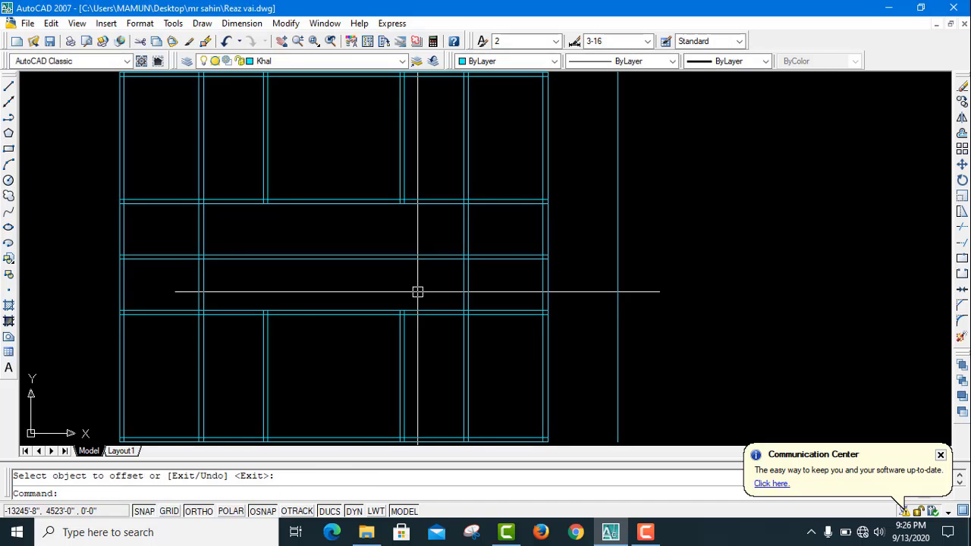
Trim the new right partition out of the lower-right room and the centre horizontal partition between the two new vertical partitions.
text(tr)
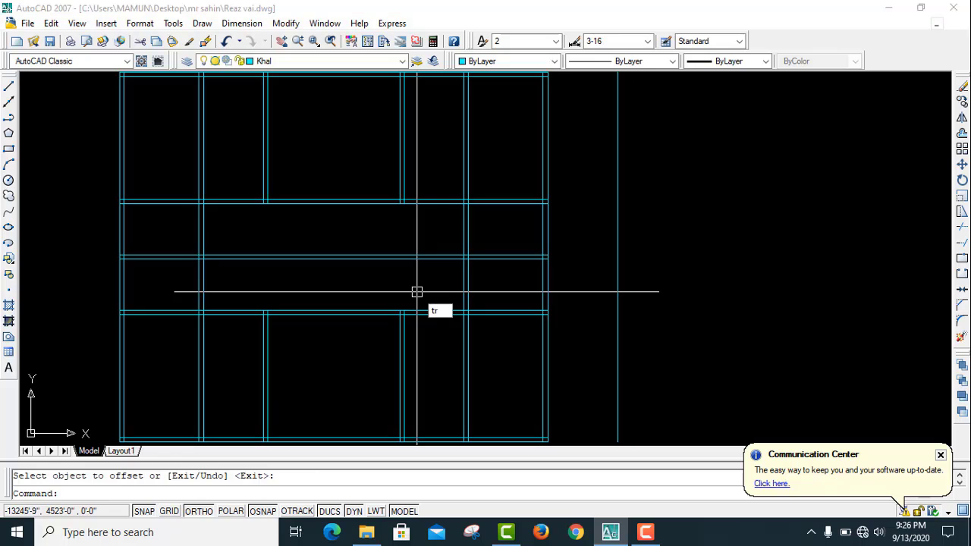
key(Return)
key(Return)
click(491, 339)
click(456, 326)
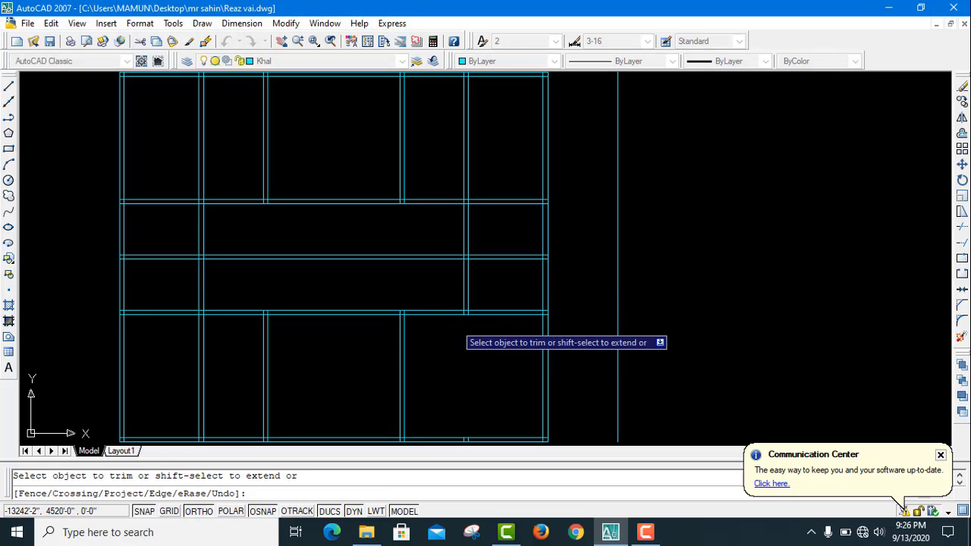
click(417, 283)
click(379, 246)
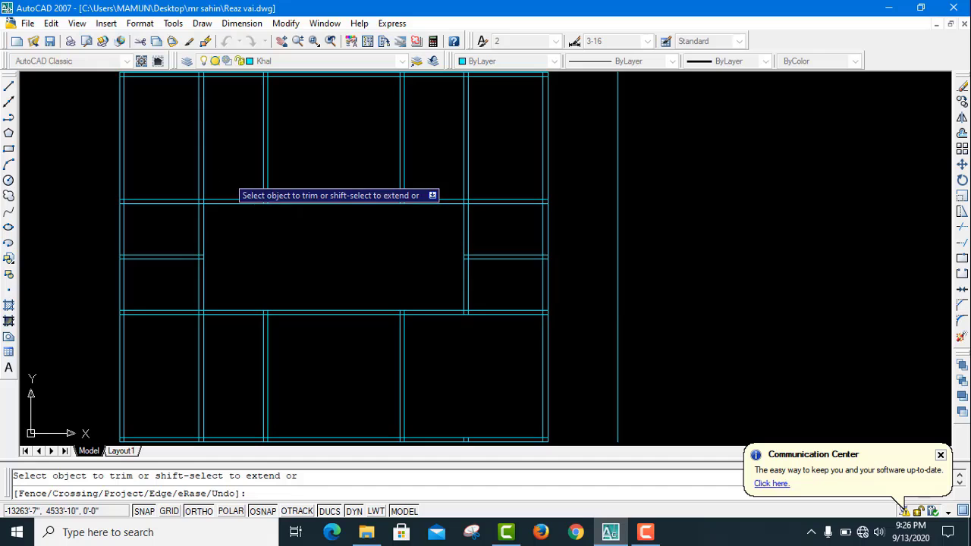
Trim the new vertical partitions out of the upper-left, upper-right and lower-left rooms.
click(227, 176)
click(182, 165)
click(483, 160)
click(450, 146)
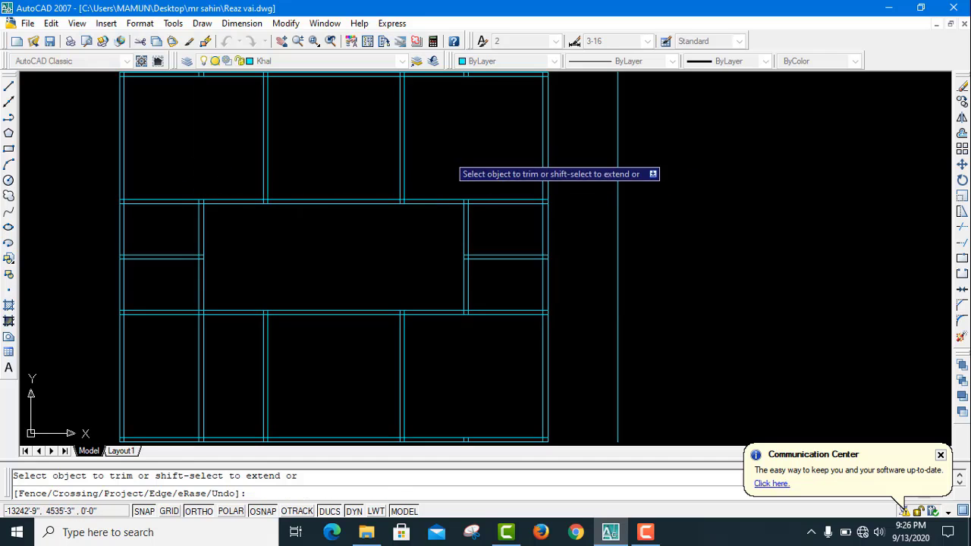
click(240, 402)
click(182, 365)
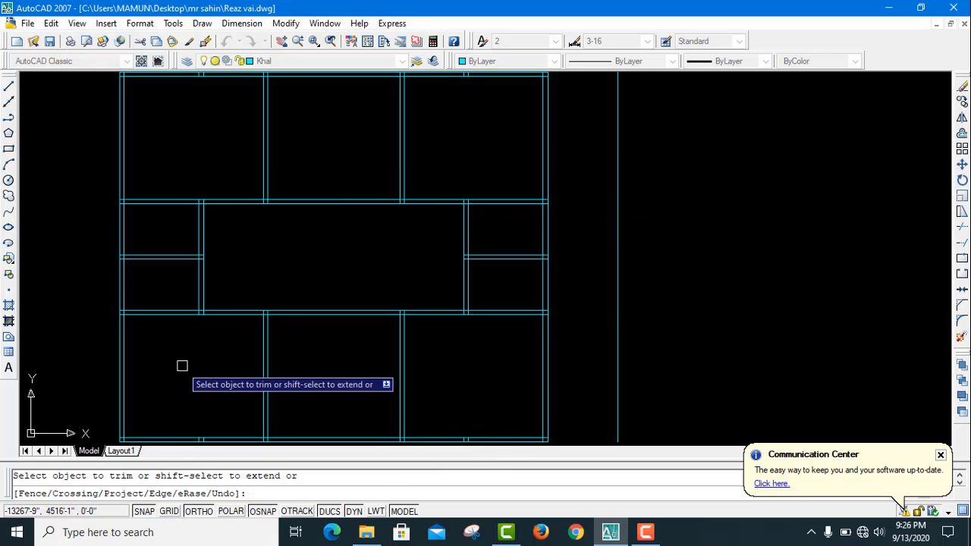
key(Return)
scroll(463, 237, down, 2)
click(489, 361)
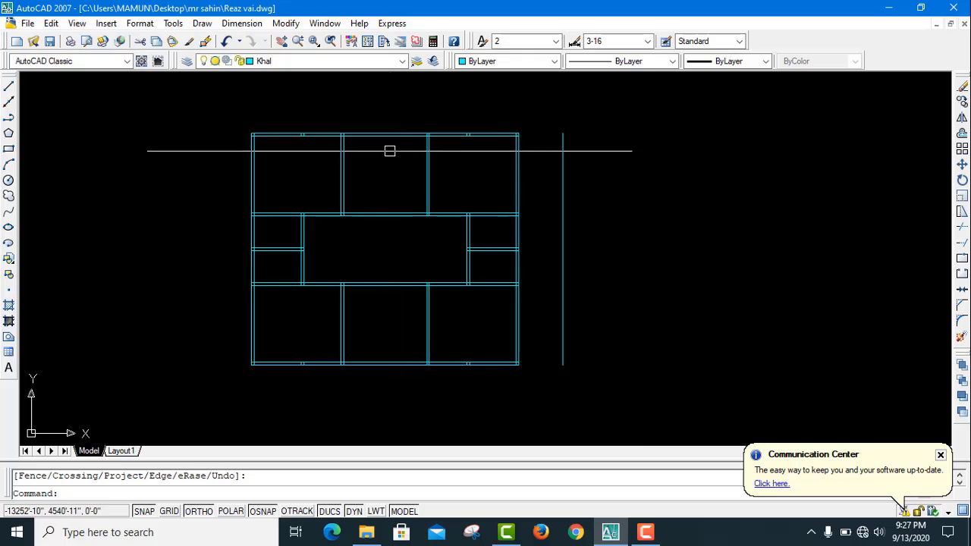
Offset the right face of the upper-middle room's left partition 7' to the right as a new vertical partition line.
scroll(395, 144, up, 3)
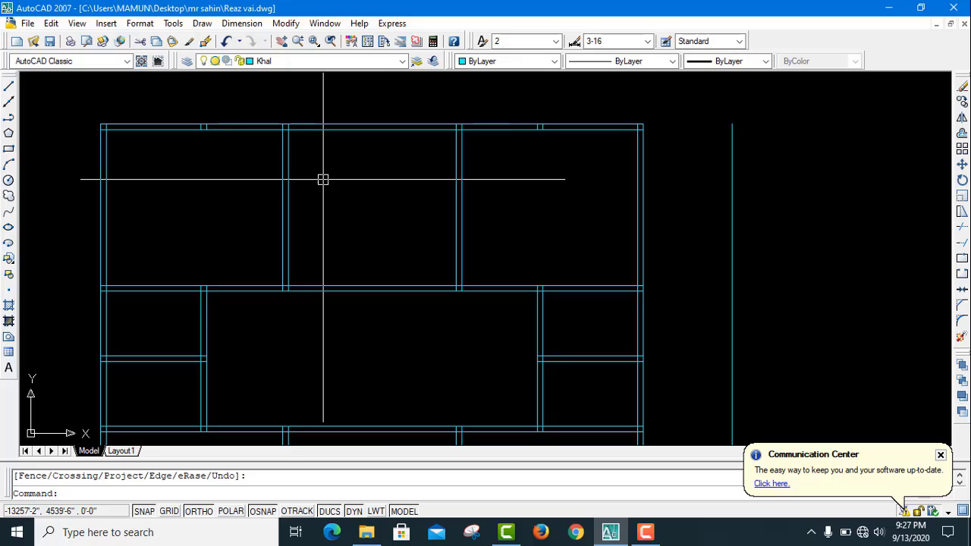
text(o)
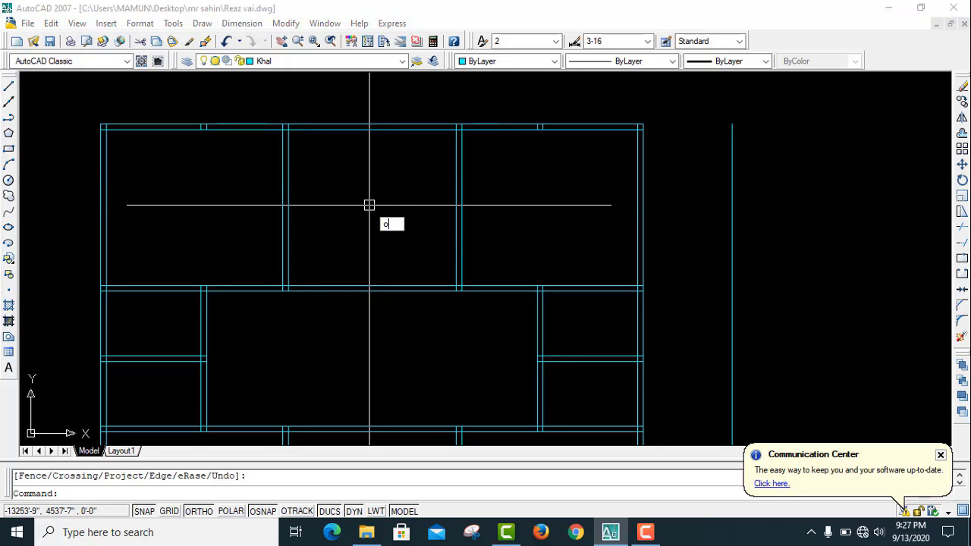
key(Return)
text(7)
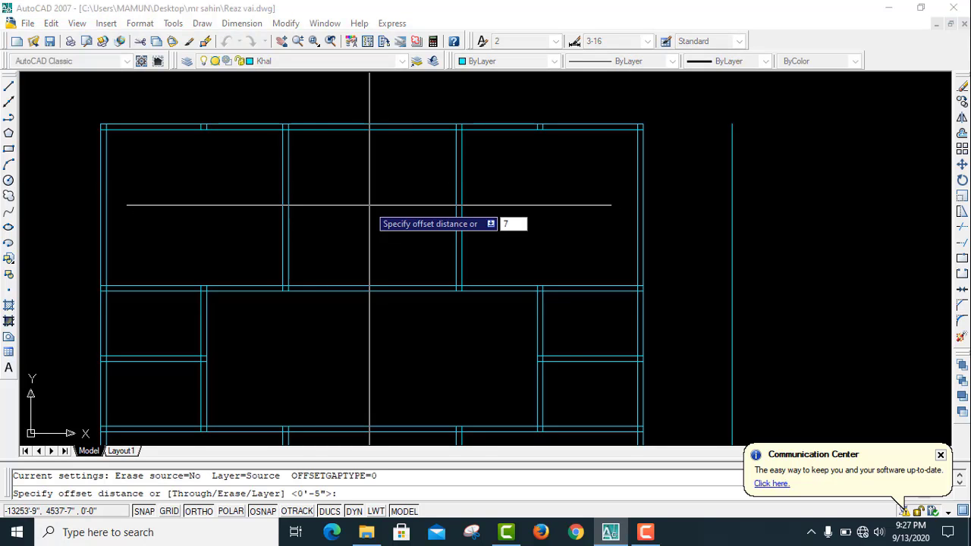
key(Return)
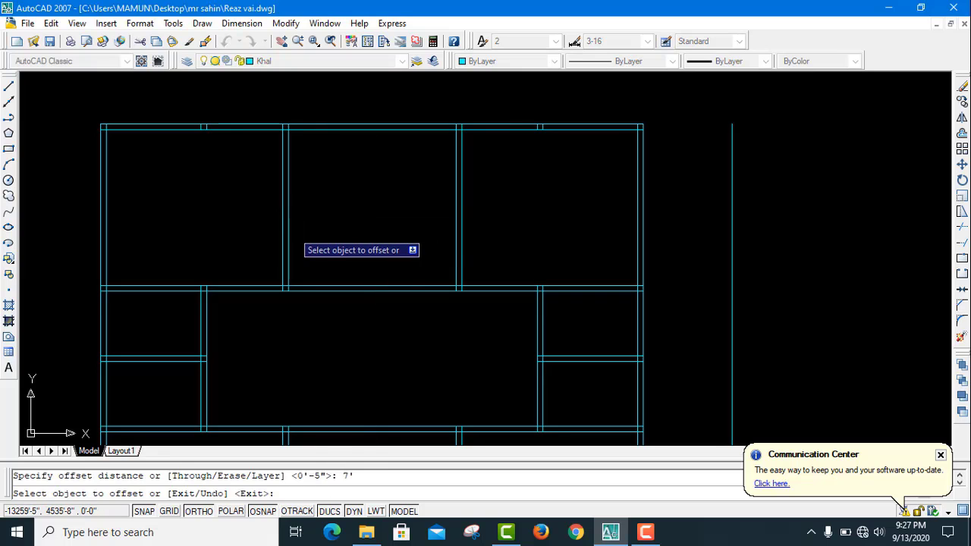
click(293, 229)
click(420, 235)
key(Return)
Offset the new vertical line in the upper-middle room 5" to the right to give the partition thickness.
key(Return)
text(5)
key(Return)
click(382, 219)
click(415, 223)
key(Return)
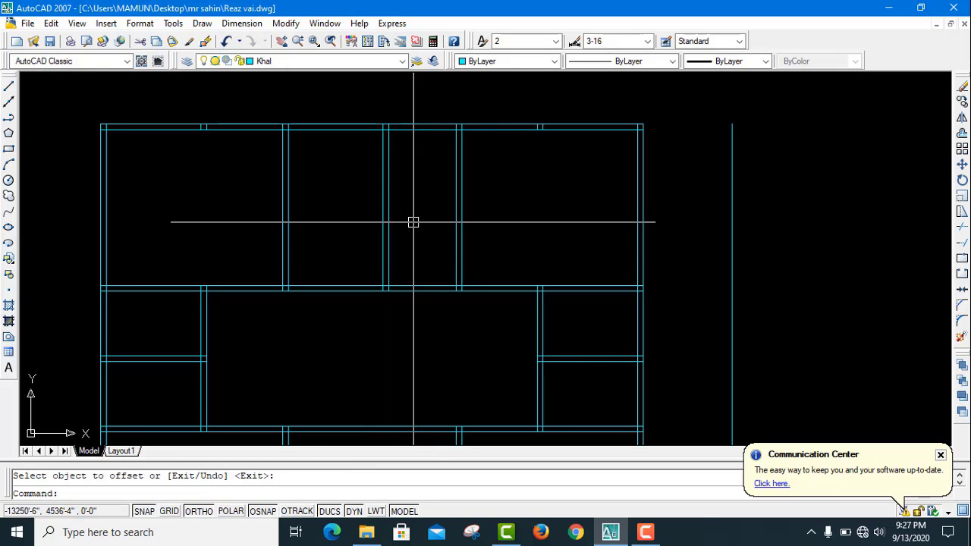
Offset the inner face of the upper outer wall 3'6" downward as a horizontal partition line.
scroll(333, 141, up, 2)
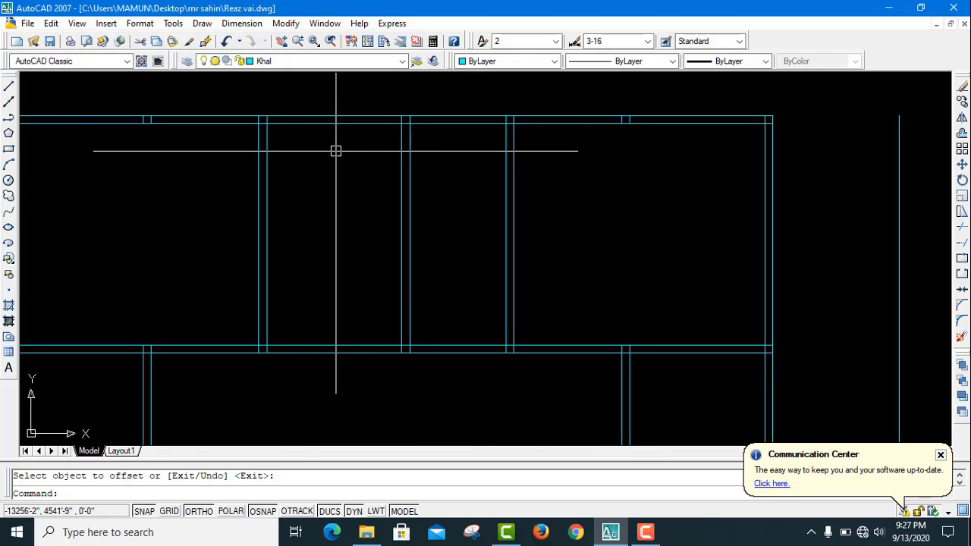
text(o)
key(Return)
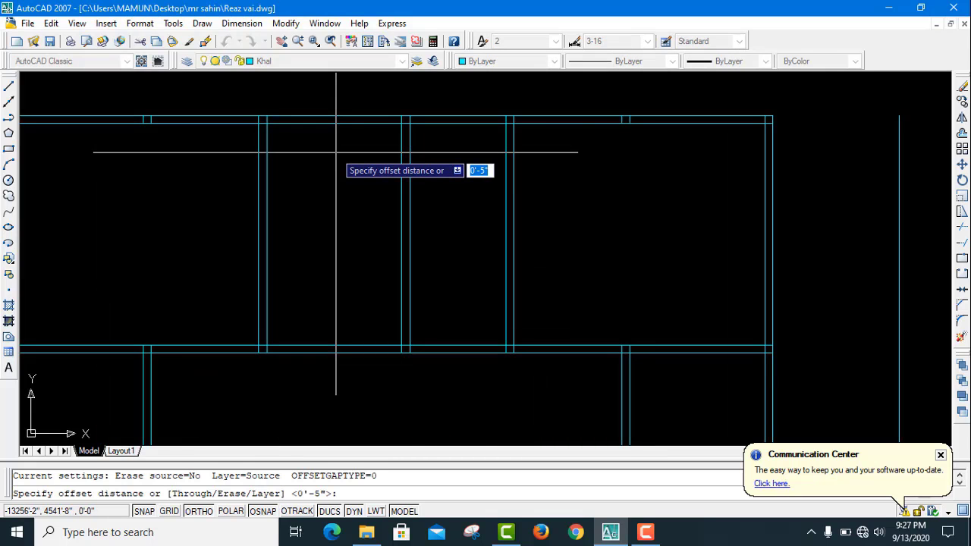
text(3')
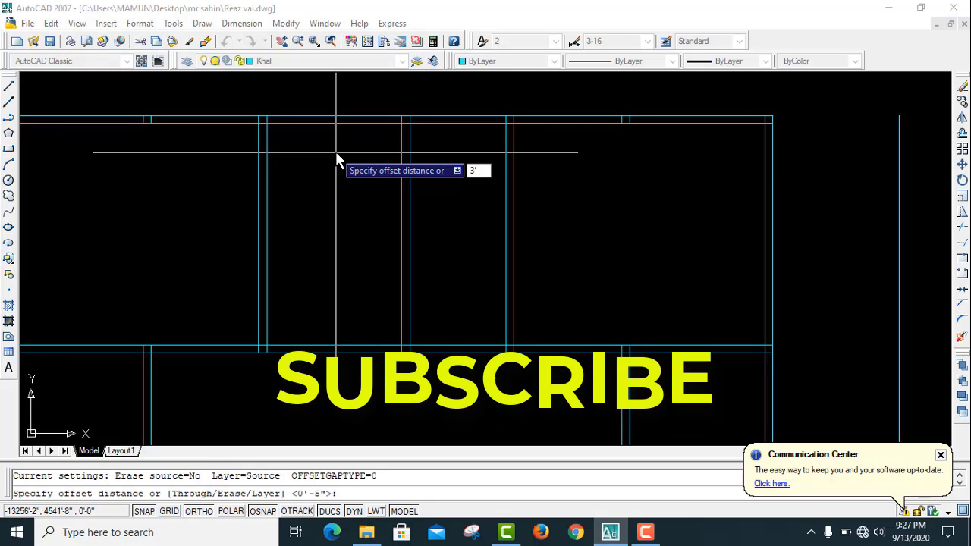
text(6)
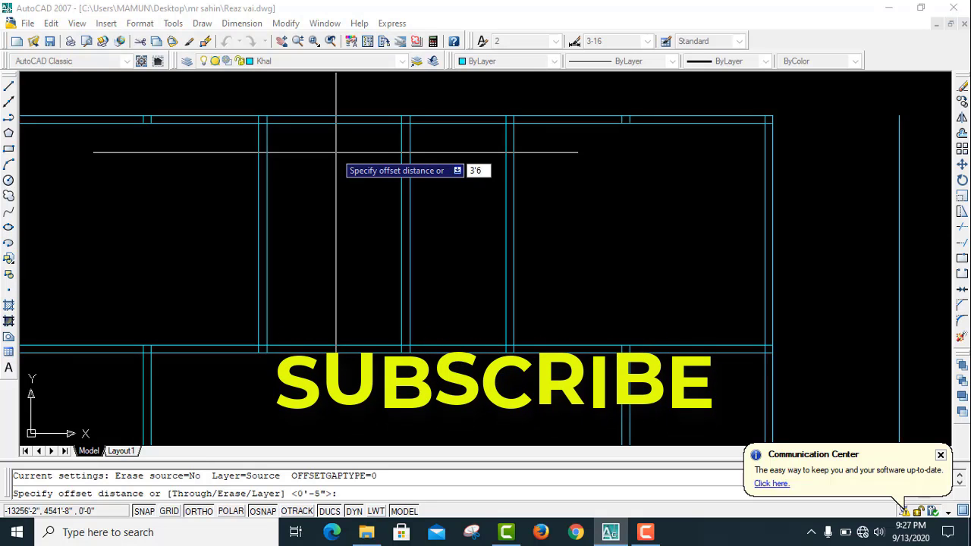
key(Return)
click(289, 120)
click(306, 179)
key(Return)
Offset the new horizontal partition line 5" downward to give it thickness.
key(Return)
text(5)
key(Return)
click(319, 192)
click(329, 225)
key(Return)
Measure the clear height between the new horizontal partition and the wall below with a linear dimension, without placing it.
click(241, 23)
click(250, 63)
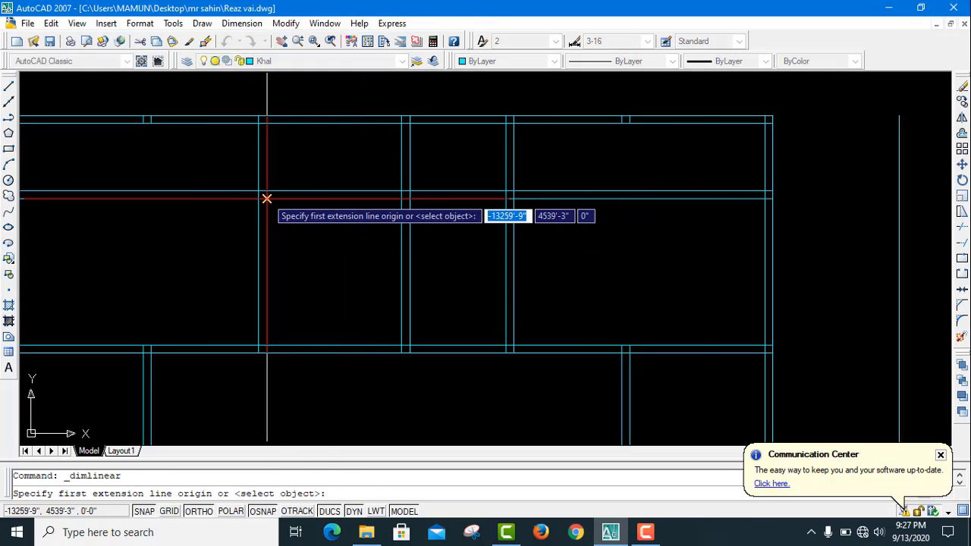
click(267, 198)
click(267, 343)
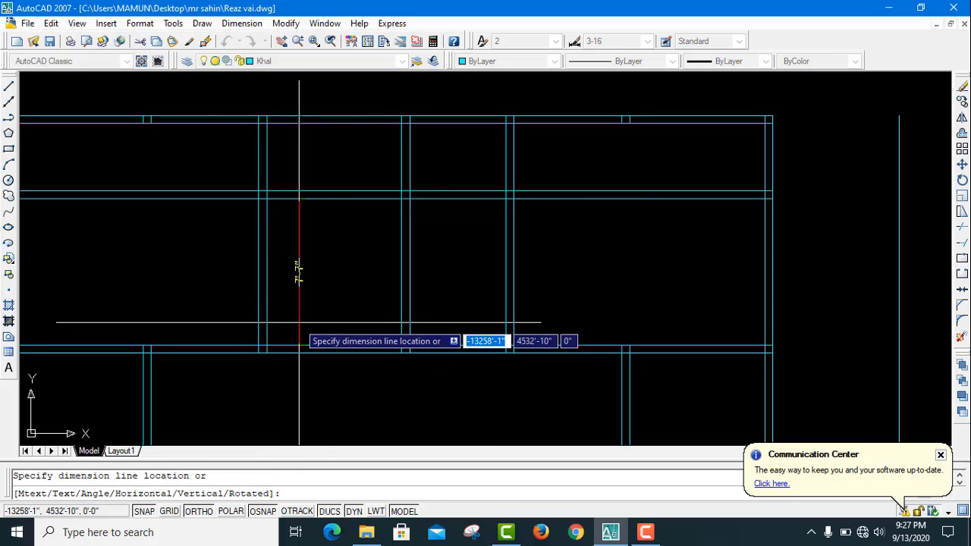
key(Return)
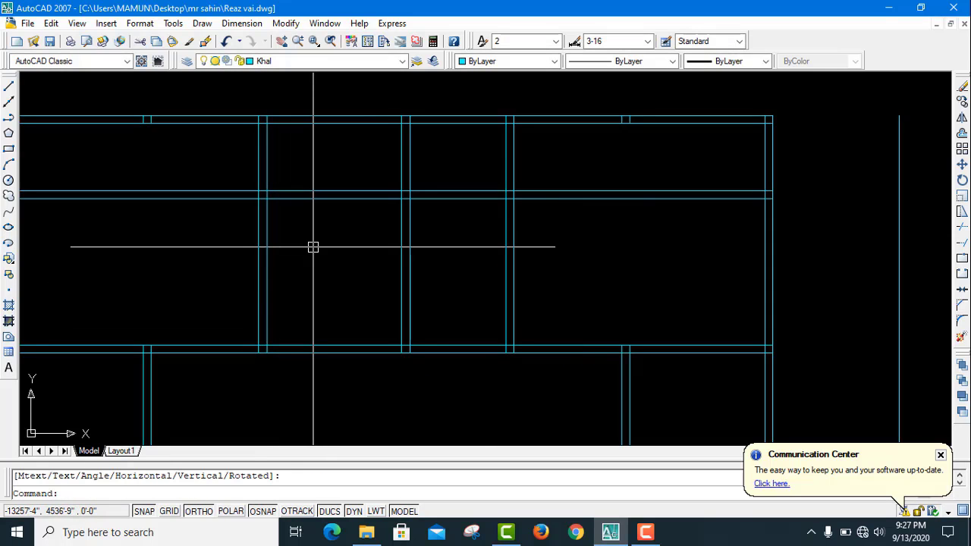
Trim the new horizontal partition out of the upper-left room and the narrow room beside the upper-right room.
text(tr)
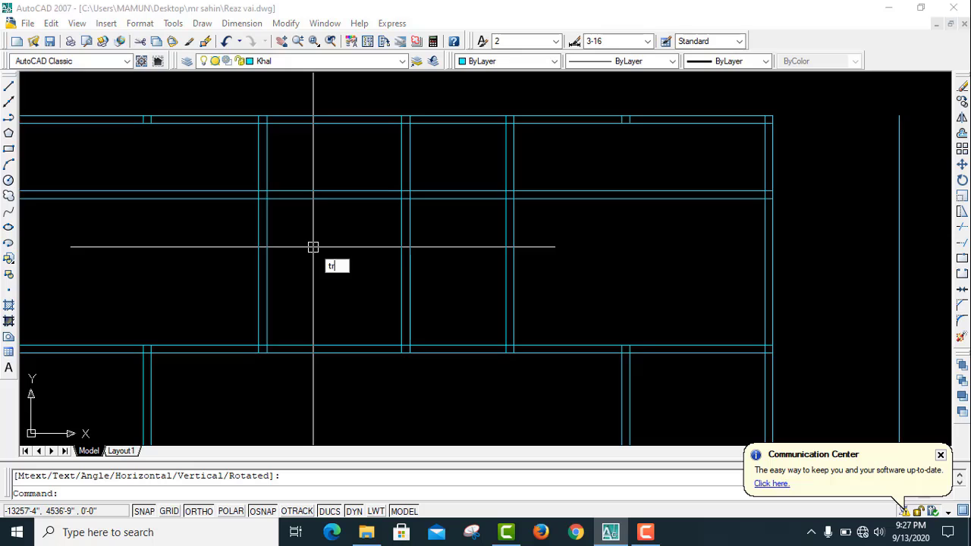
key(Return)
scroll(377, 199, down, 2)
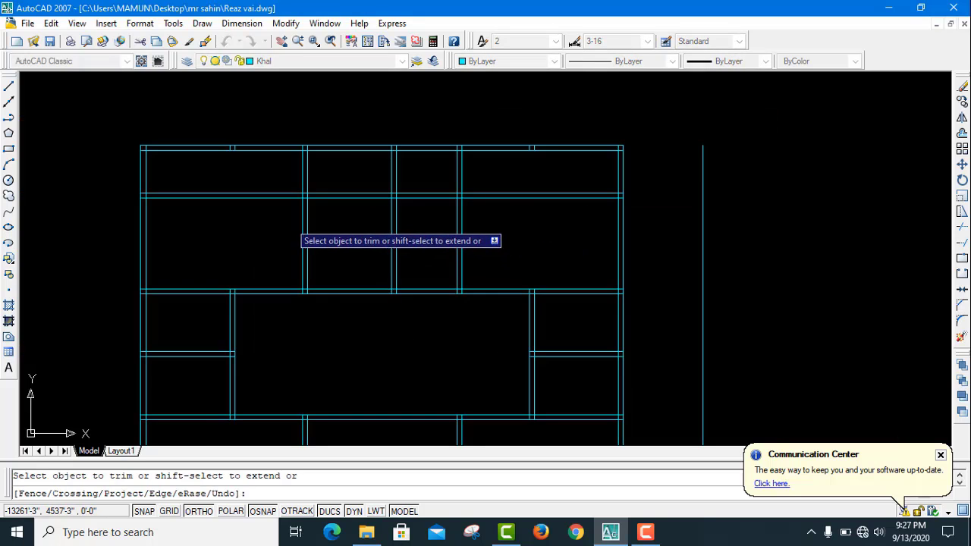
scroll(289, 211, up, 1)
click(290, 211)
click(245, 180)
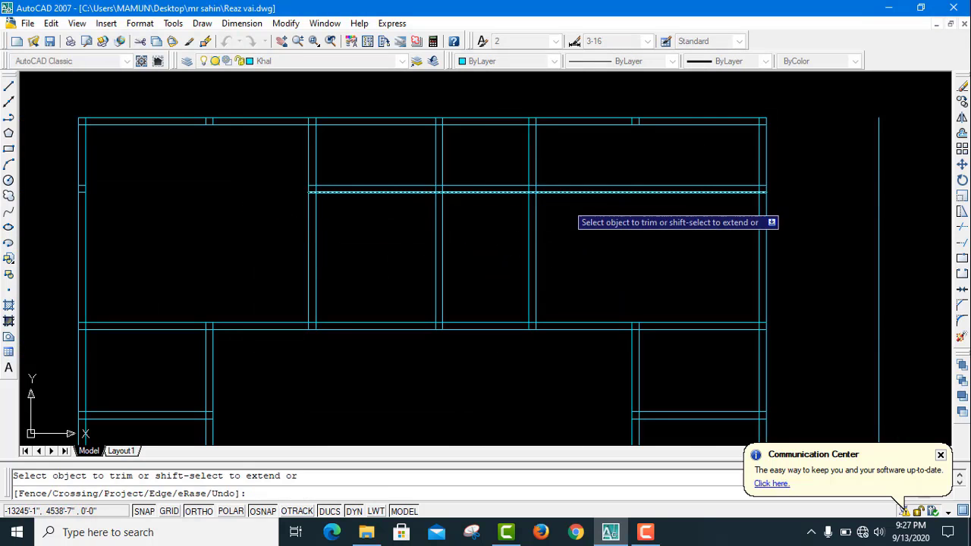
click(492, 212)
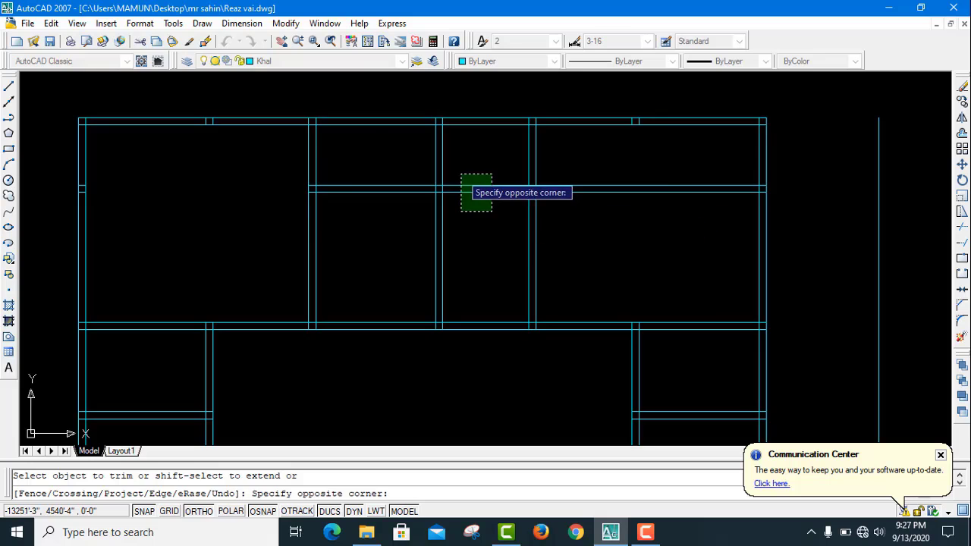
click(461, 173)
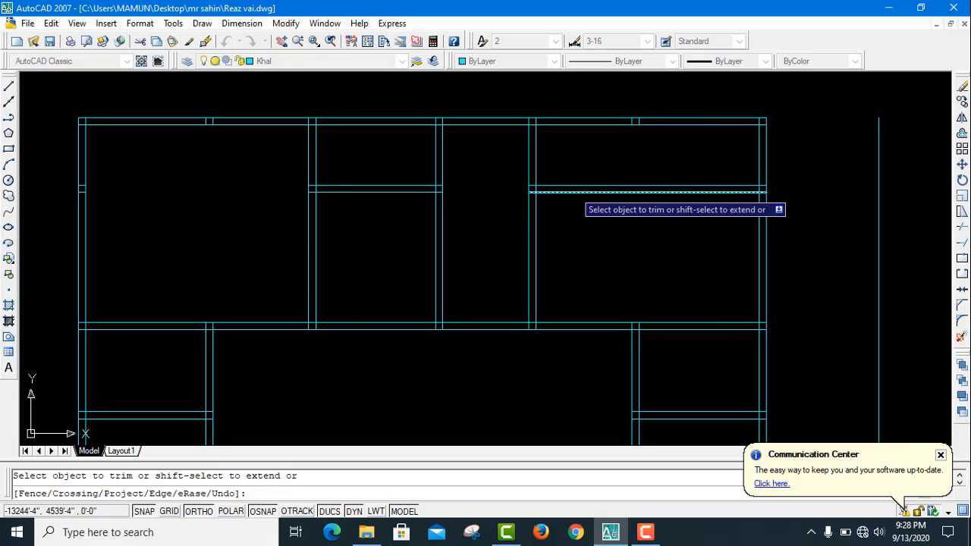
Erase the two leftover horizontal partition lines crossing the upper-right room.
key(Escape)
click(617, 212)
click(583, 184)
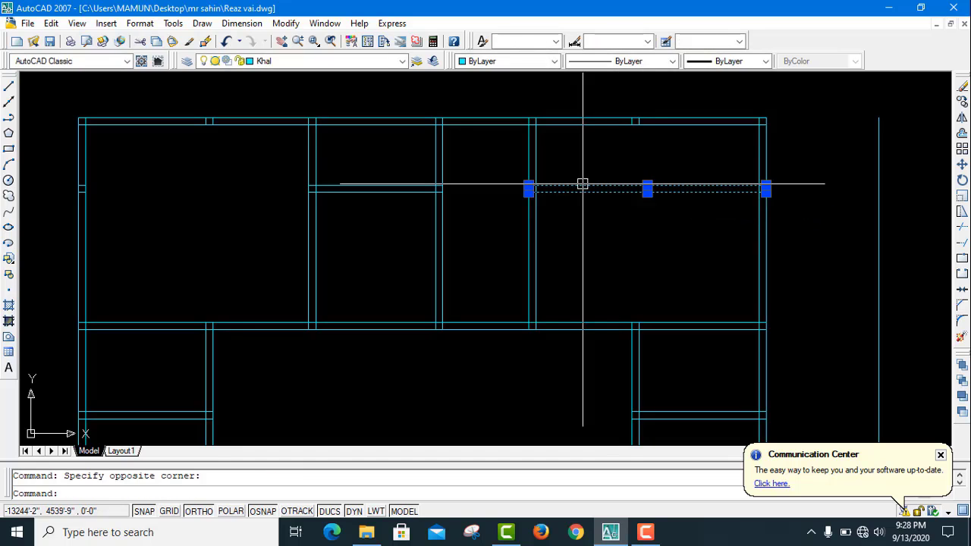
key(Delete)
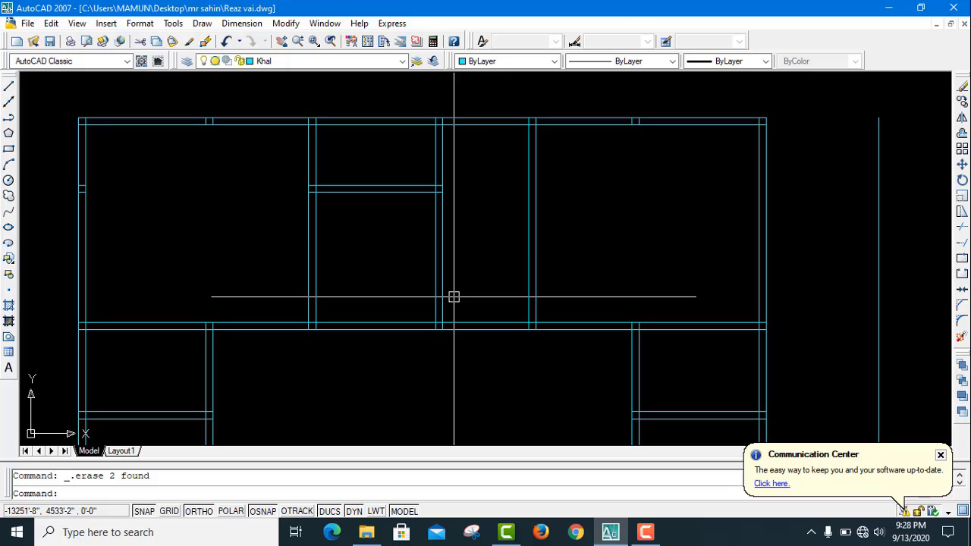
Offset the upper face of the wall below the narrow upper room 4' upward as a horizontal partition line.
scroll(520, 314, up, 2)
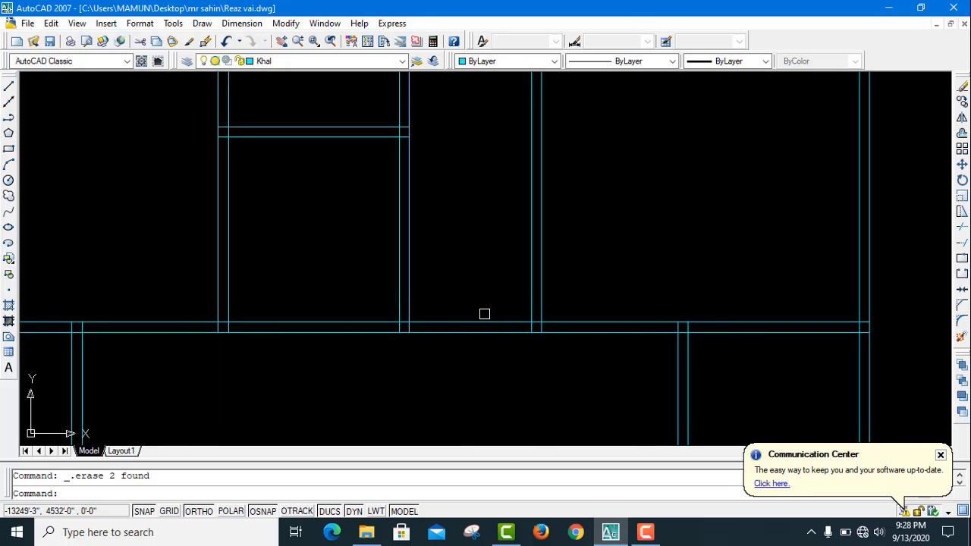
middle_drag(493, 310, 487, 312)
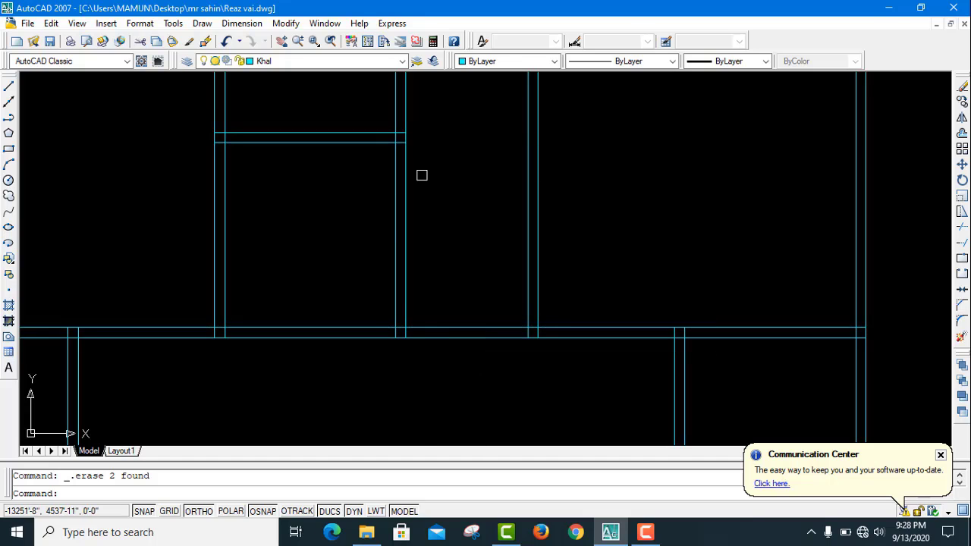
text(o)
key(Return)
text(4)
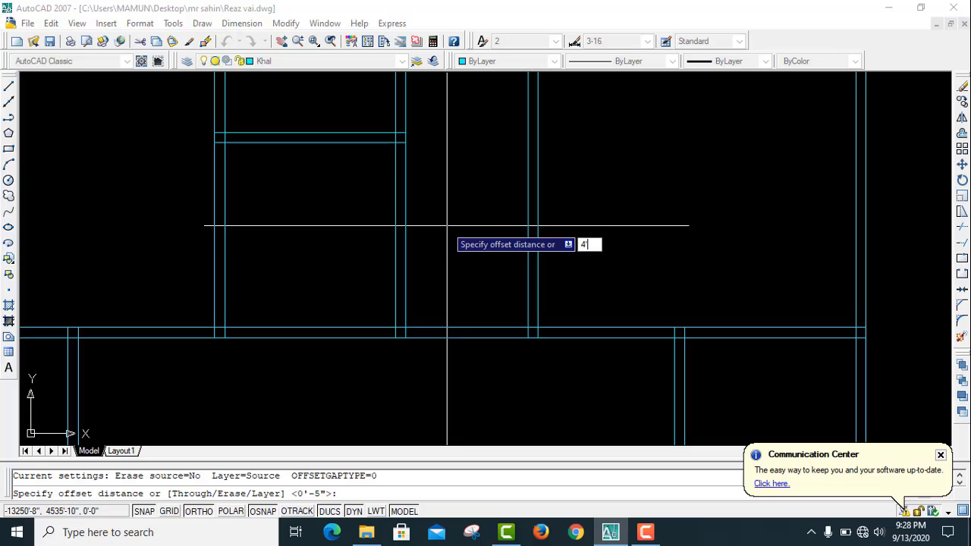
key(Return)
click(473, 327)
click(464, 280)
key(Return)
Offset the new horizontal line across the narrow upper room 5" upward to give it thickness.
key(Return)
text(5)
key(Return)
click(459, 229)
click(453, 190)
key(Return)
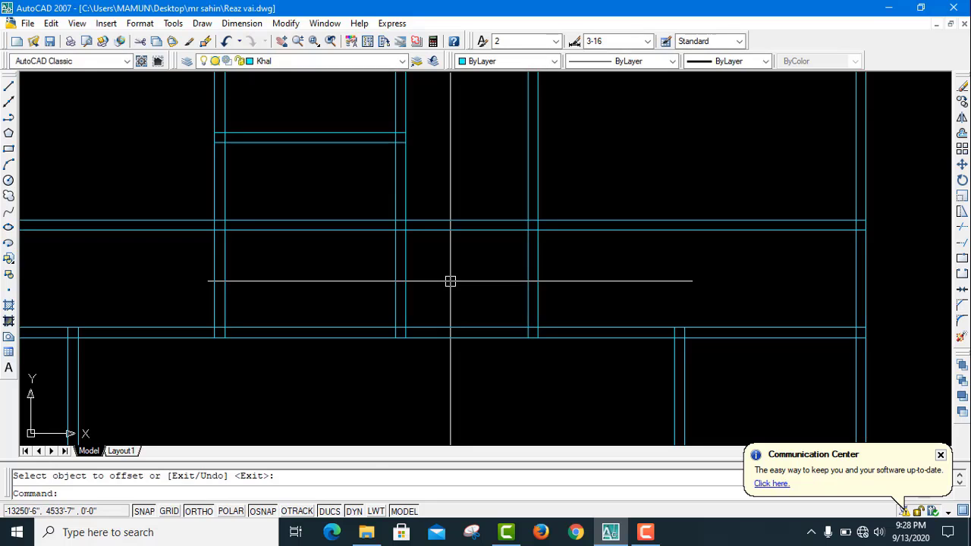
Trim the new horizontal partition out of the room left of the narrow room and out of the upper-right room.
text(t)
click(372, 253)
click(341, 187)
click(622, 263)
click(586, 175)
key(Return)
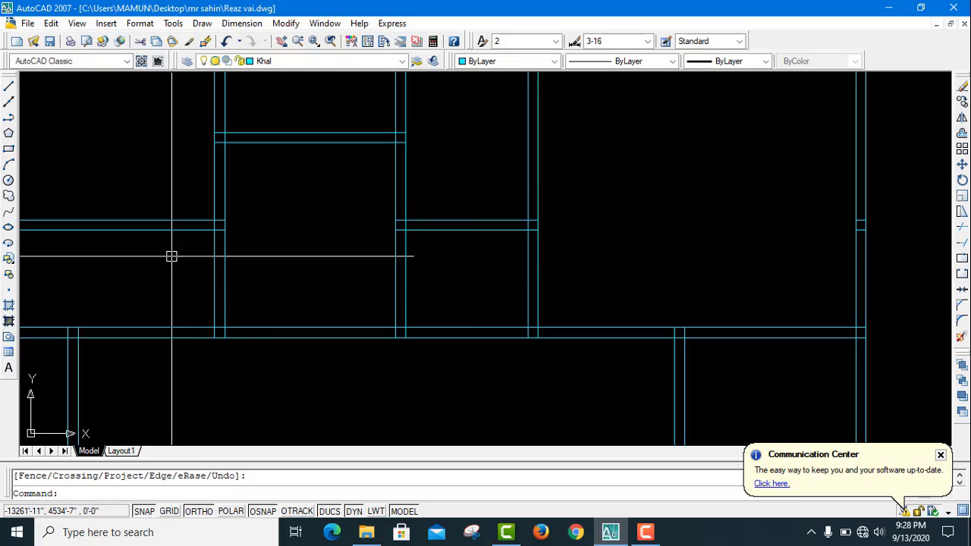
Erase the two leftover horizontal partition lines crossing the upper-left room.
click(169, 255)
click(145, 179)
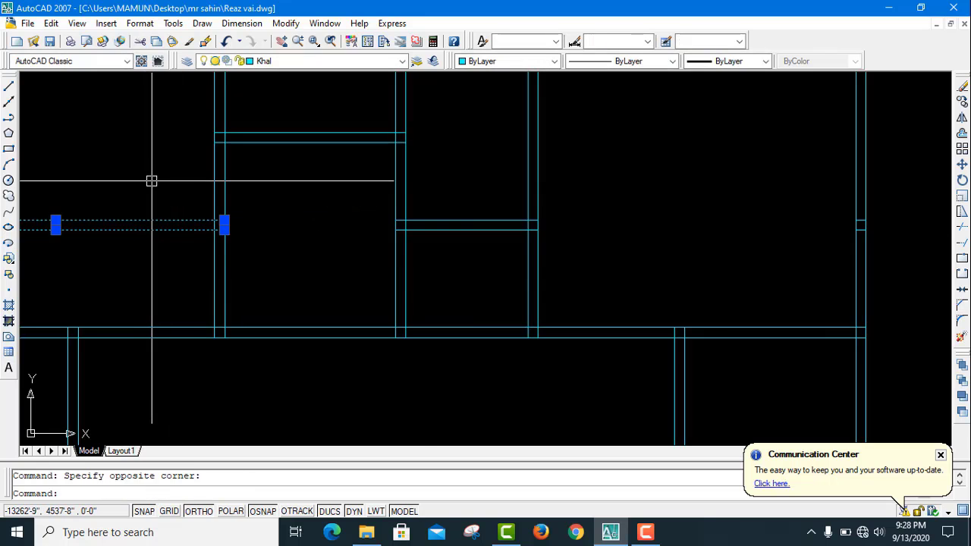
key(Delete)
Trim both wall lines below the narrow upper room to open it to the central space.
scroll(410, 217, down, 3)
scroll(455, 326, up, 4)
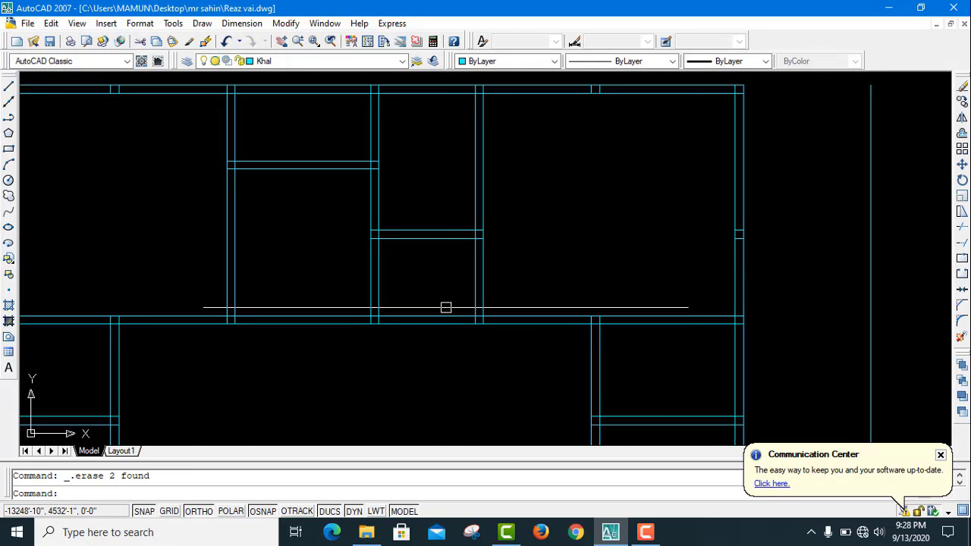
text(tr)
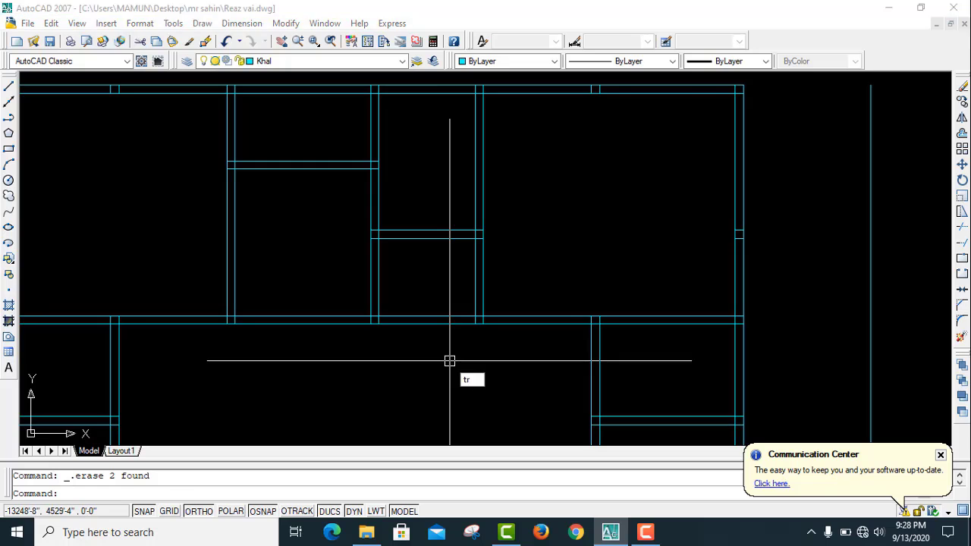
key(Return)
key(Return)
click(486, 345)
click(461, 362)
click(441, 350)
click(428, 318)
key(Escape)
Erase the stray vertical line outside the plan's right wall.
scroll(441, 304, down, 5)
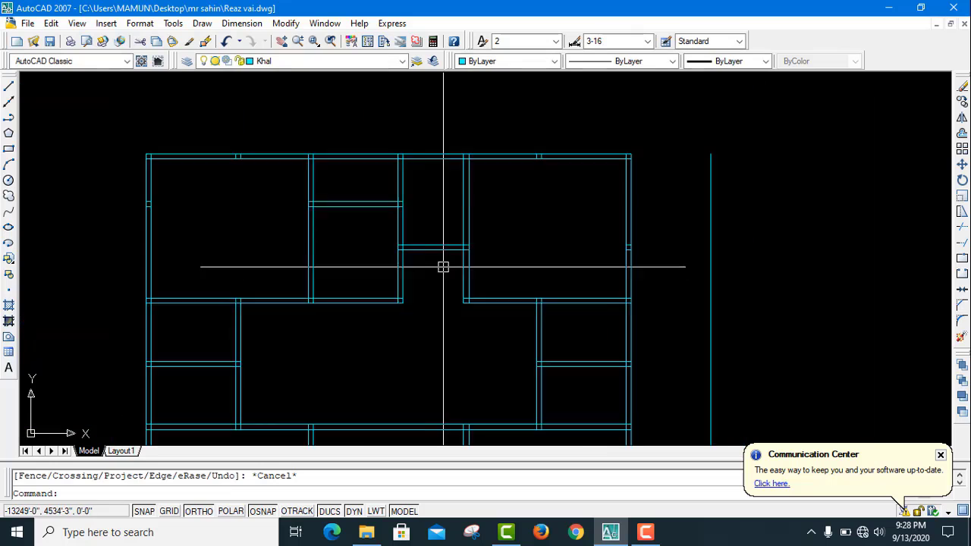
click(600, 296)
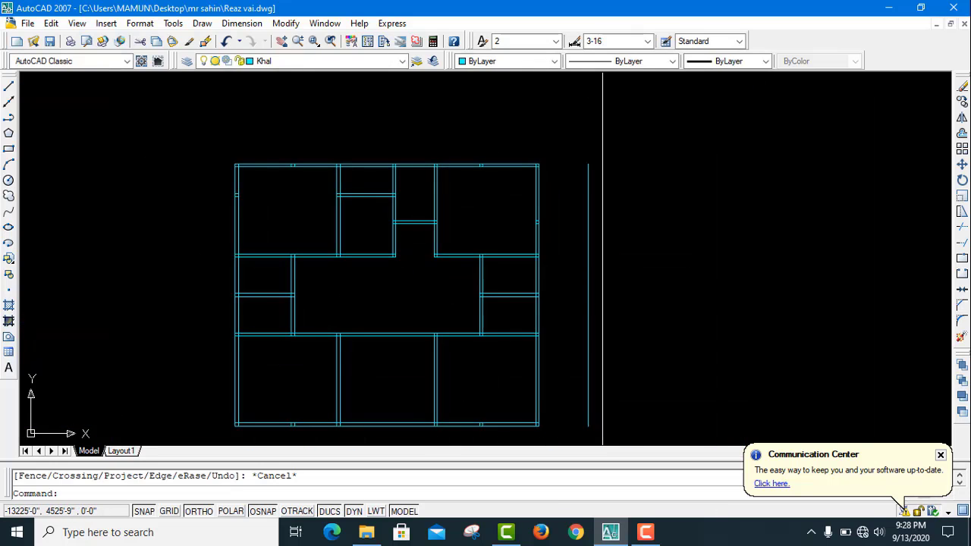
click(576, 281)
key(Delete)
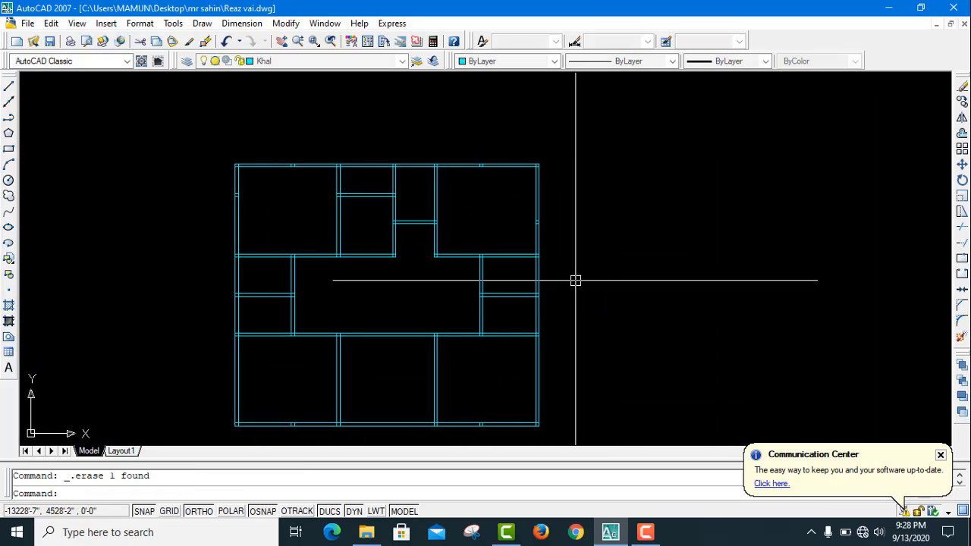
Offset the right face of the lower-middle room's left partition 7' to the right as a new vertical partition line.
middle_drag(405, 397, 394, 358)
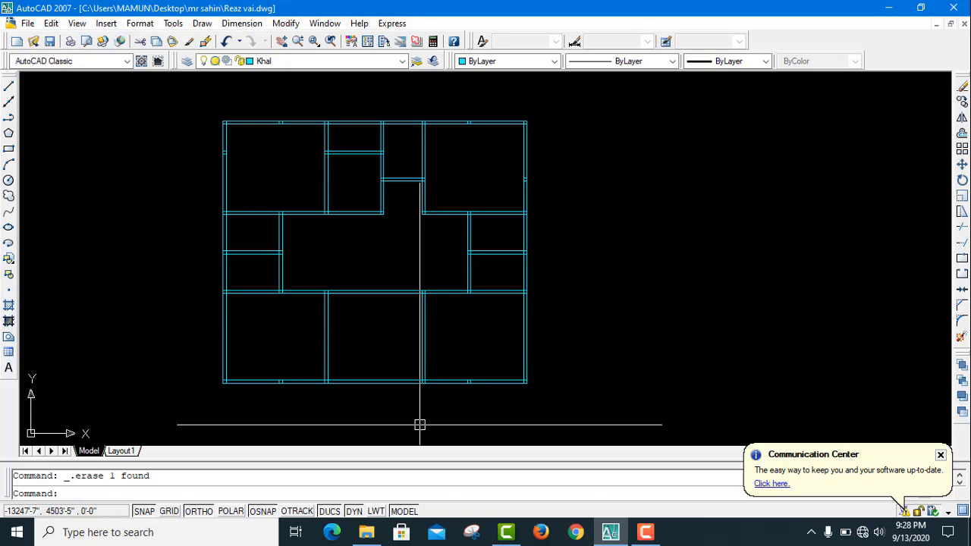
middle_drag(427, 402, 429, 351)
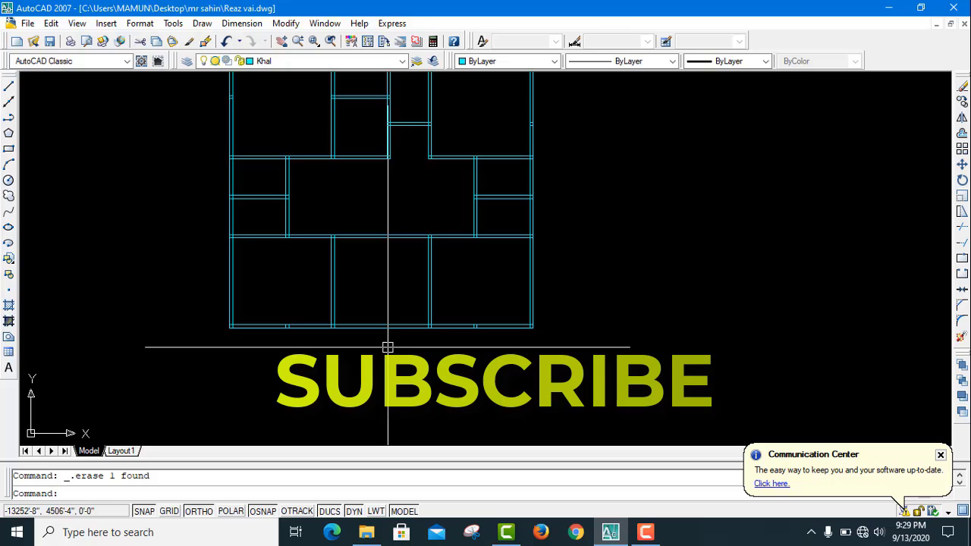
mouse_move(374, 312)
middle_down()
mouse_move(371, 326)
mouse_move(370, 301)
middle_up()
scroll(371, 318, up, 3)
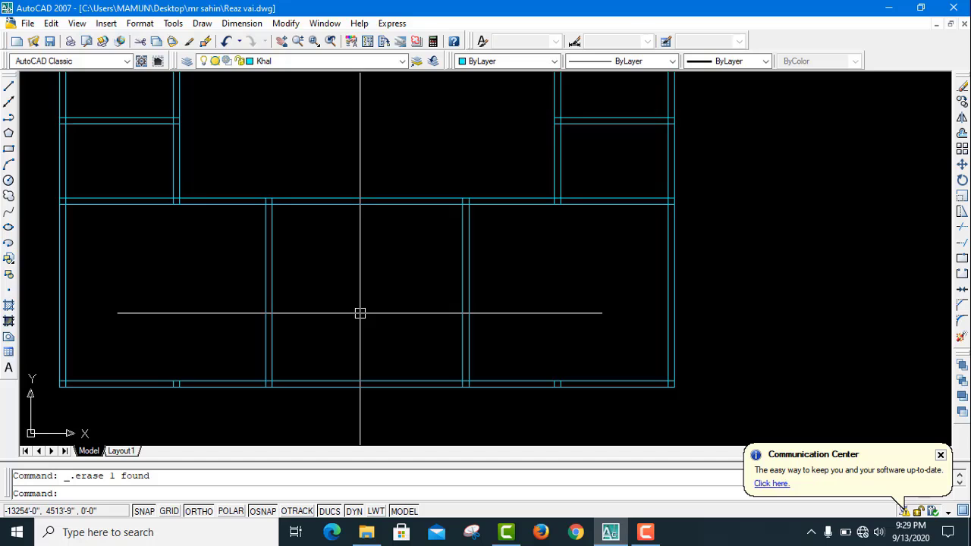
text(o)
key(Return)
text(7)
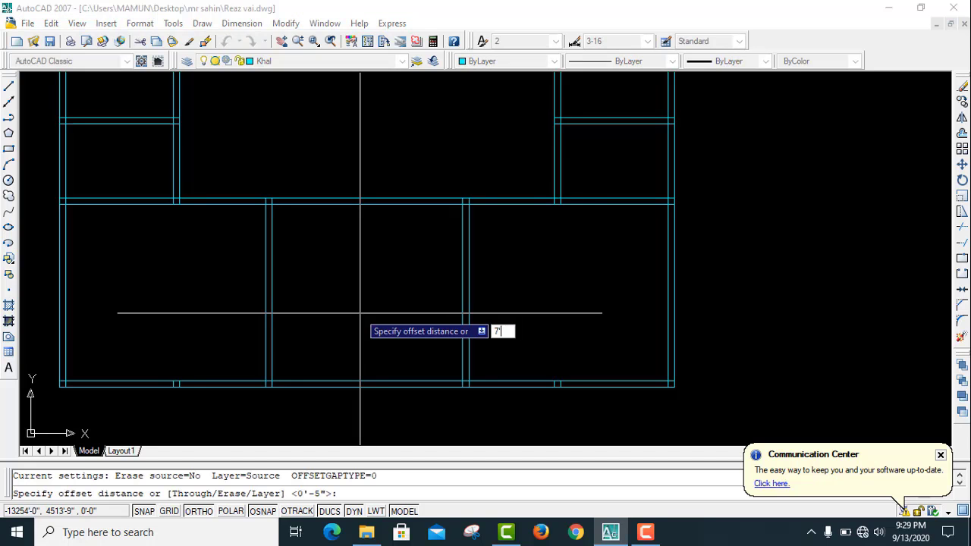
key(Return)
click(271, 301)
click(337, 293)
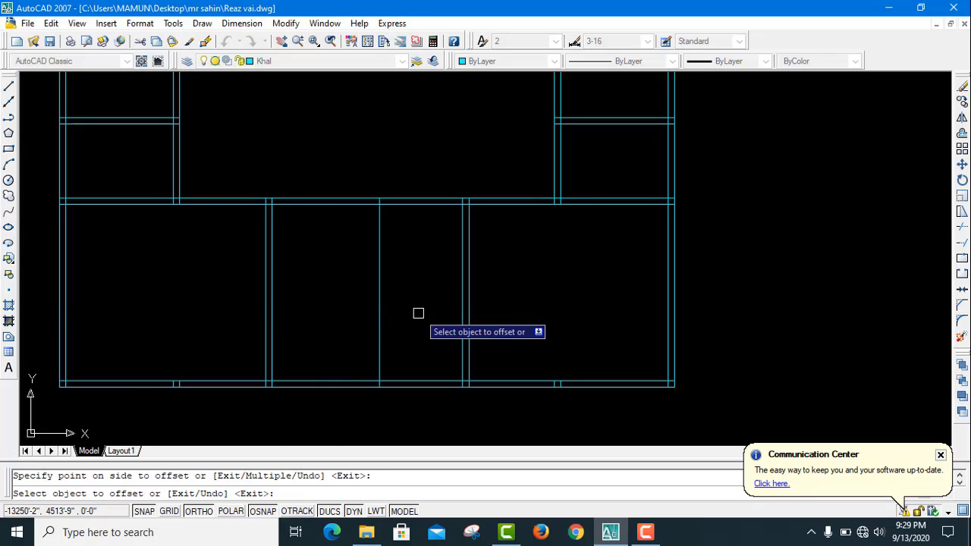
Offset the new vertical partition line in the lower-middle room 5" to the right to form a wall.
key(Return)
key(Return)
text(5)
key(Return)
click(381, 294)
click(421, 292)
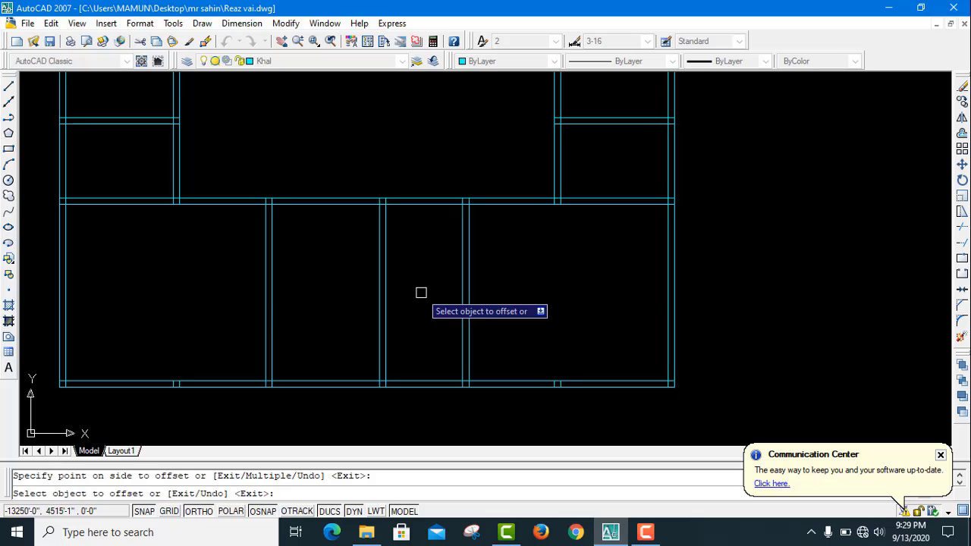
key(Return)
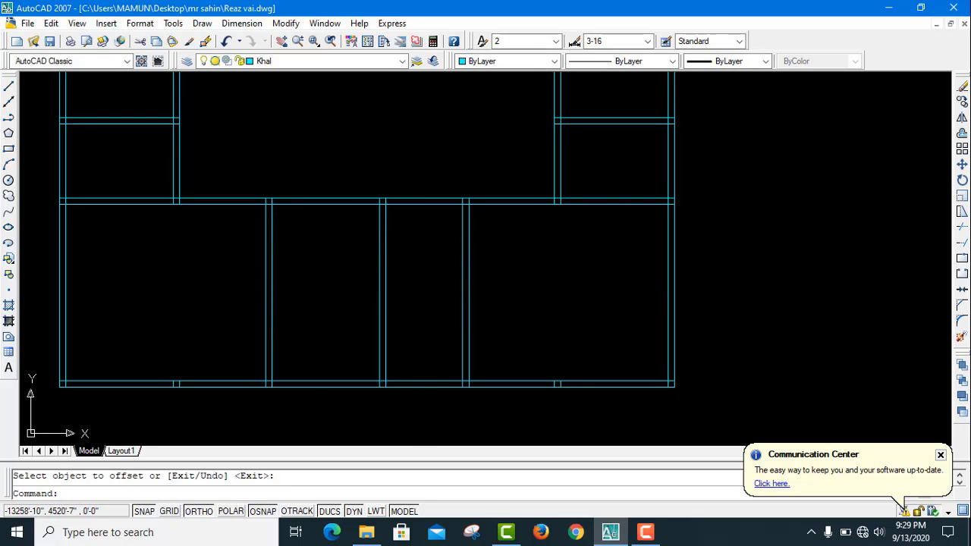
Offset the lower line of the horizontal wall above the lower rooms 4' downward.
scroll(378, 362, down, 2)
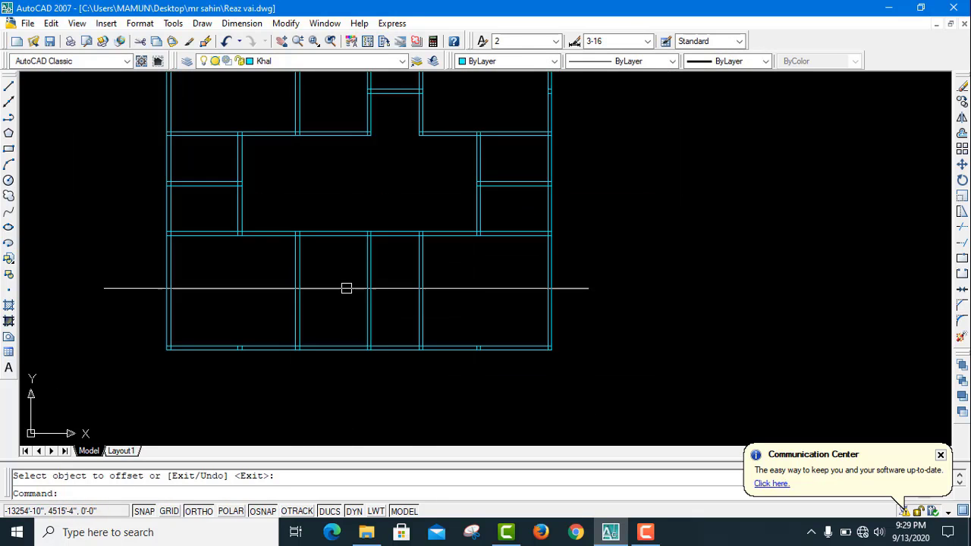
scroll(369, 364, up, 1)
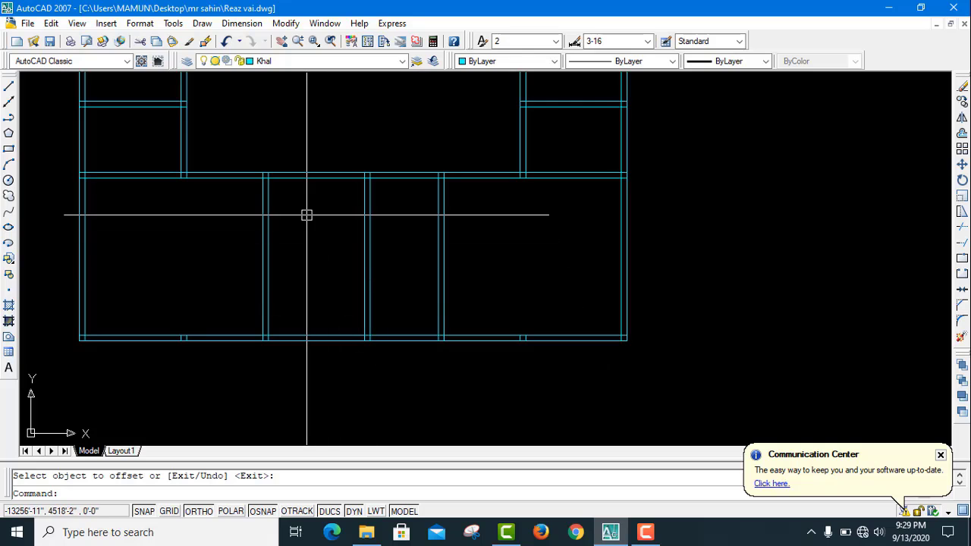
scroll(318, 195, up, 2)
scroll(324, 191, down, 3)
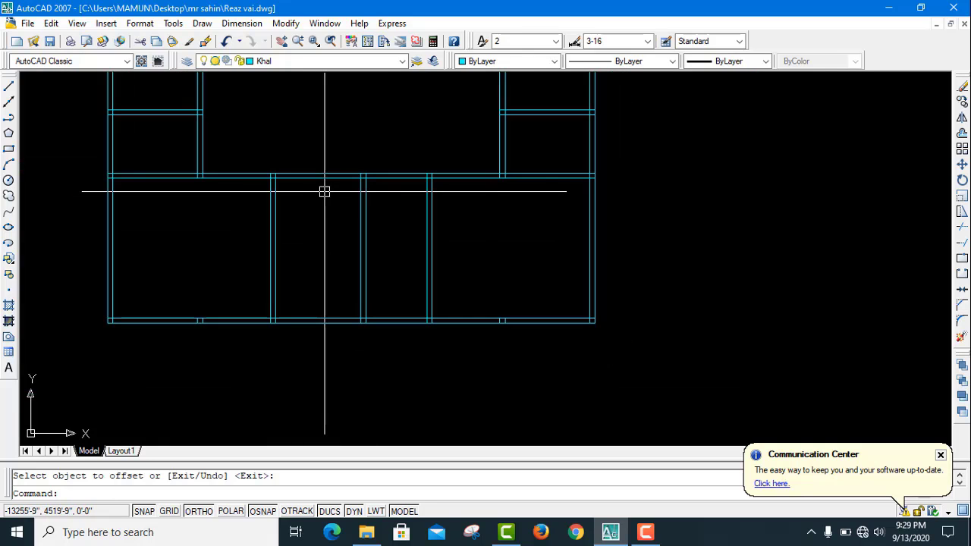
scroll(324, 195, up, 3)
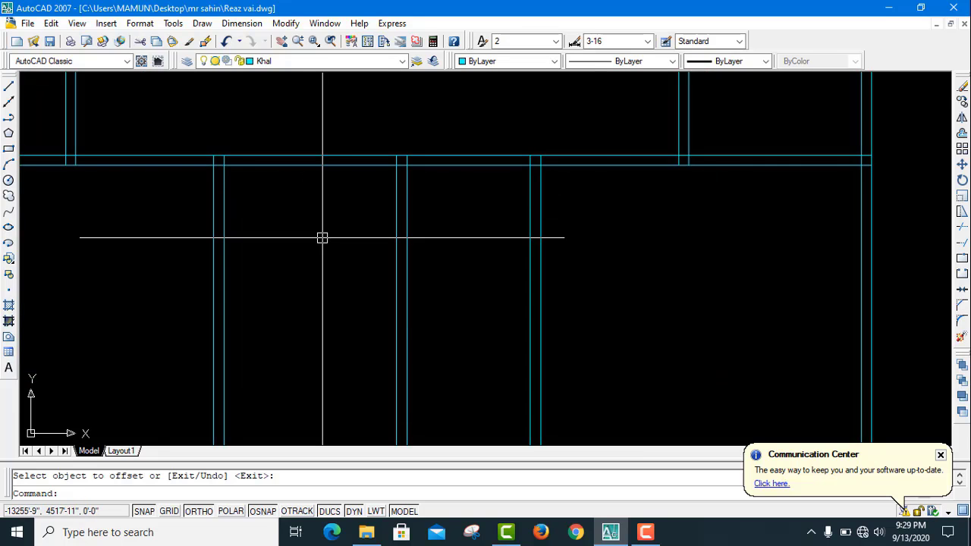
text(o)
key(Return)
text(4)
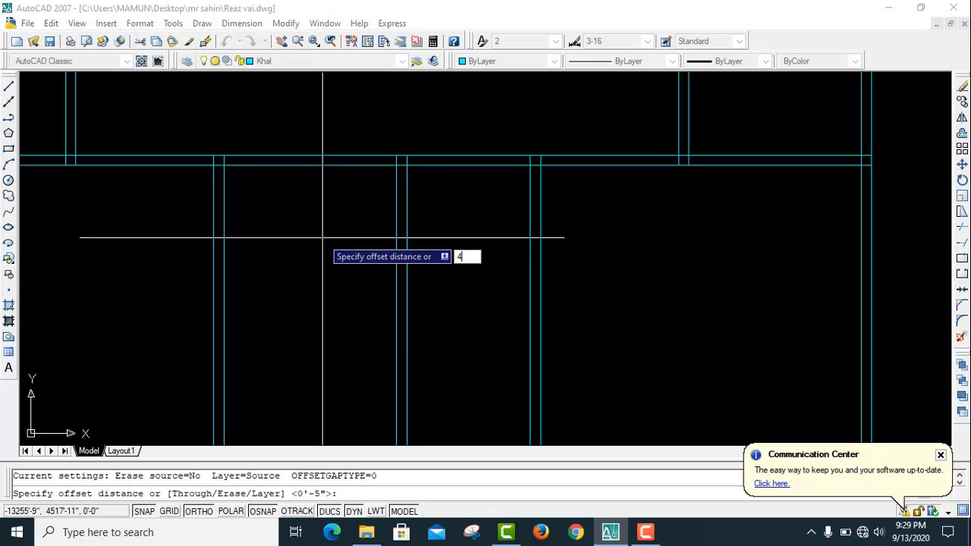
text(')
key(Return)
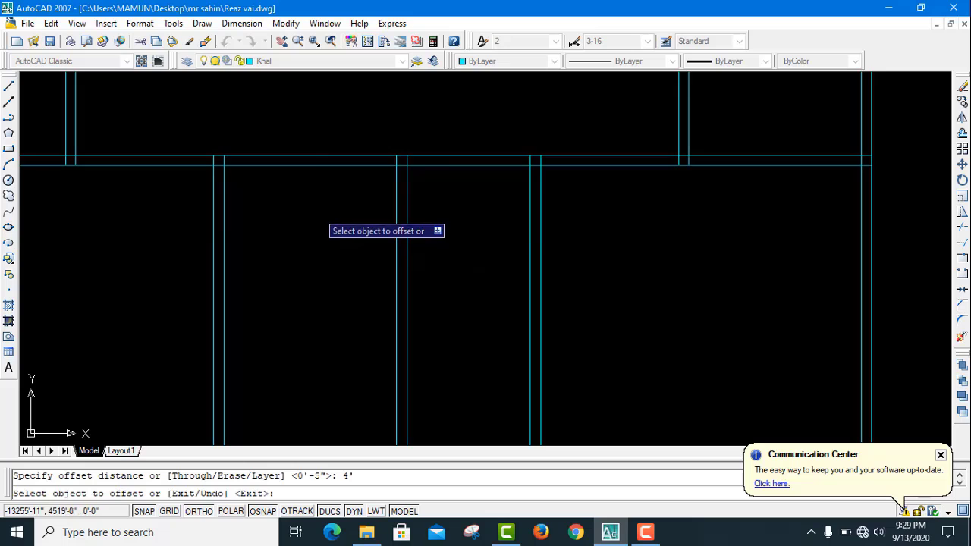
click(321, 164)
click(328, 273)
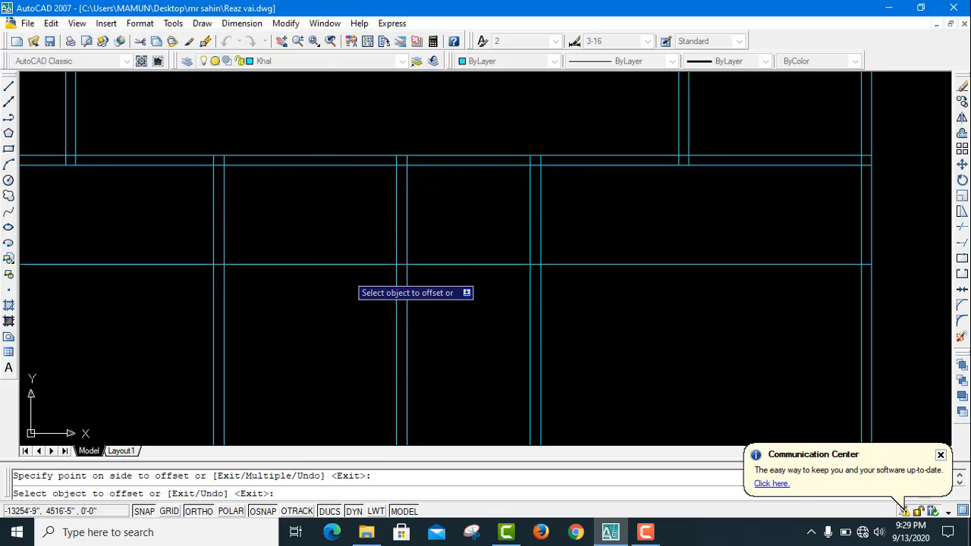
scroll(455, 292, down, 3)
scroll(438, 325, up, 2)
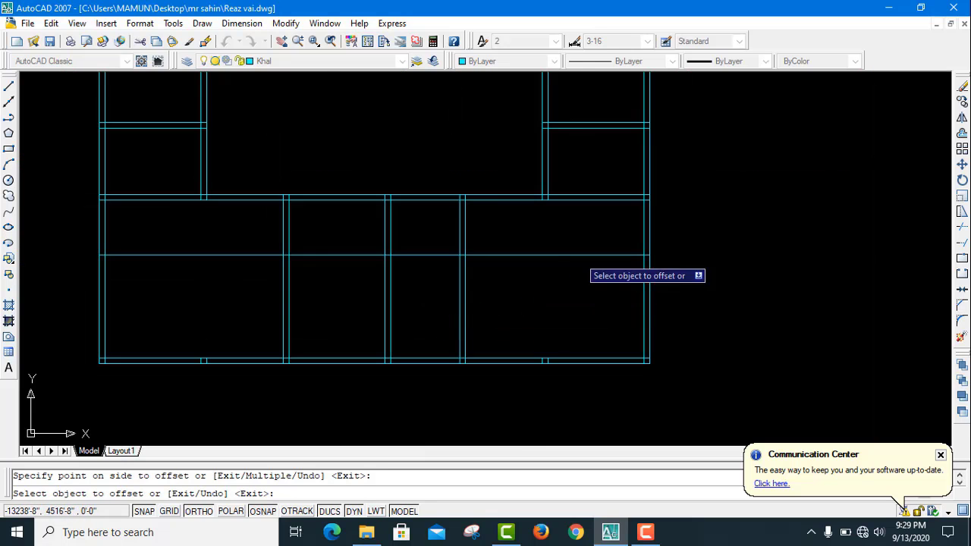
key(Return)
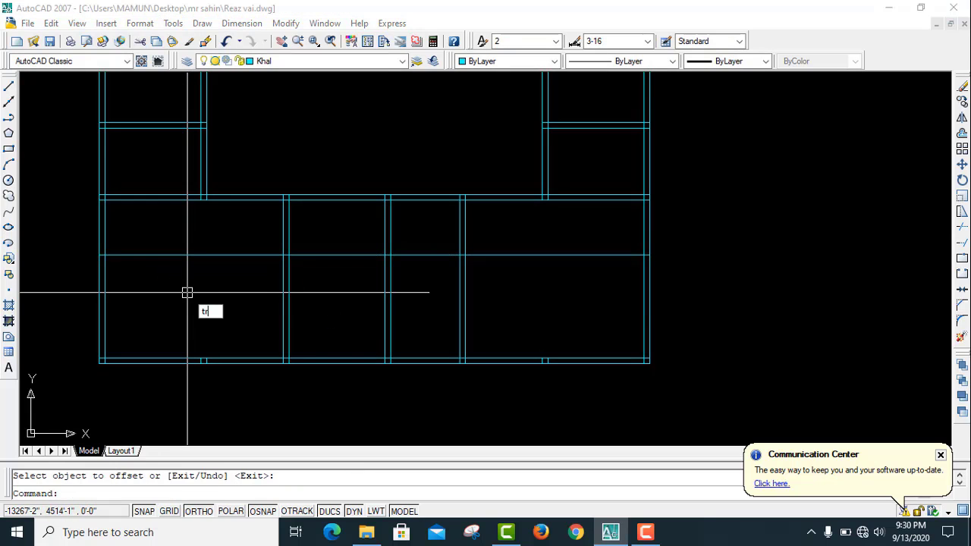
Trim and erase the new horizontal line outside the lower-middle room, keeping only the segment between its two partition walls.
text(tr)
key(Return)
click(248, 277)
click(233, 239)
click(446, 260)
click(429, 243)
key(Return)
click(503, 253)
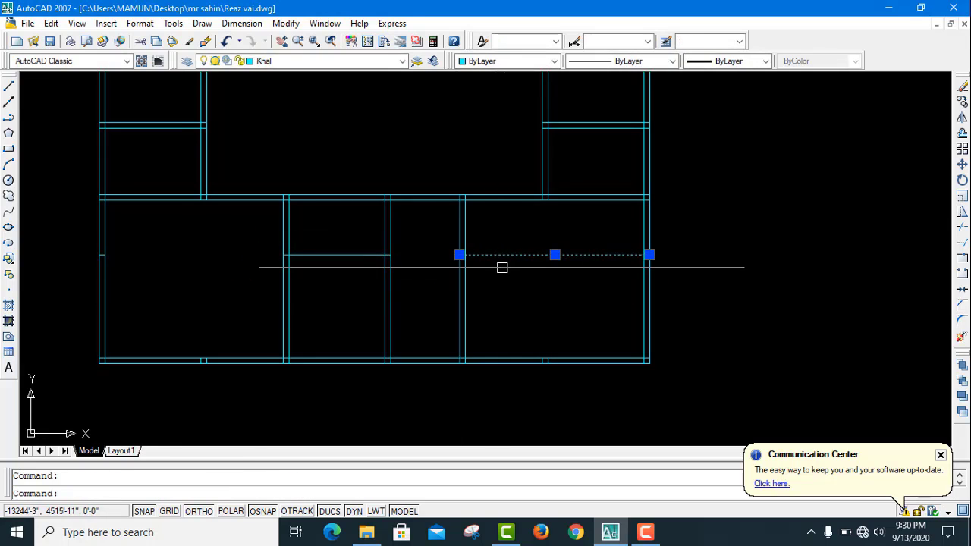
key(Delete)
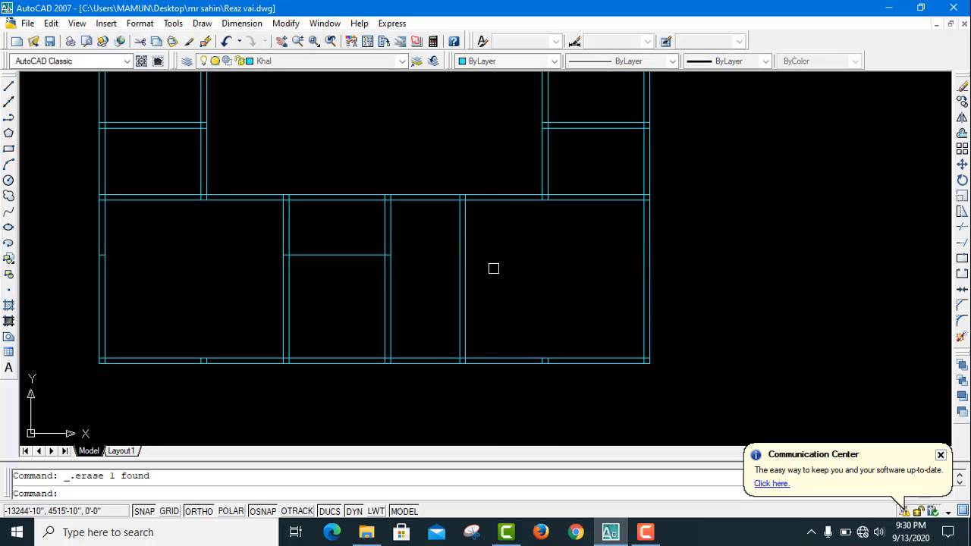
scroll(393, 342, up, 2)
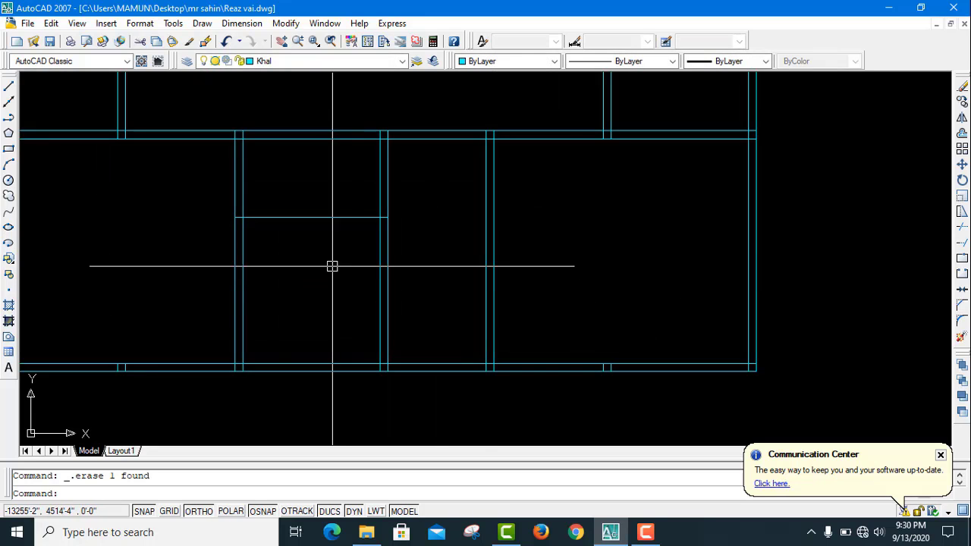
scroll(345, 303, down, 2)
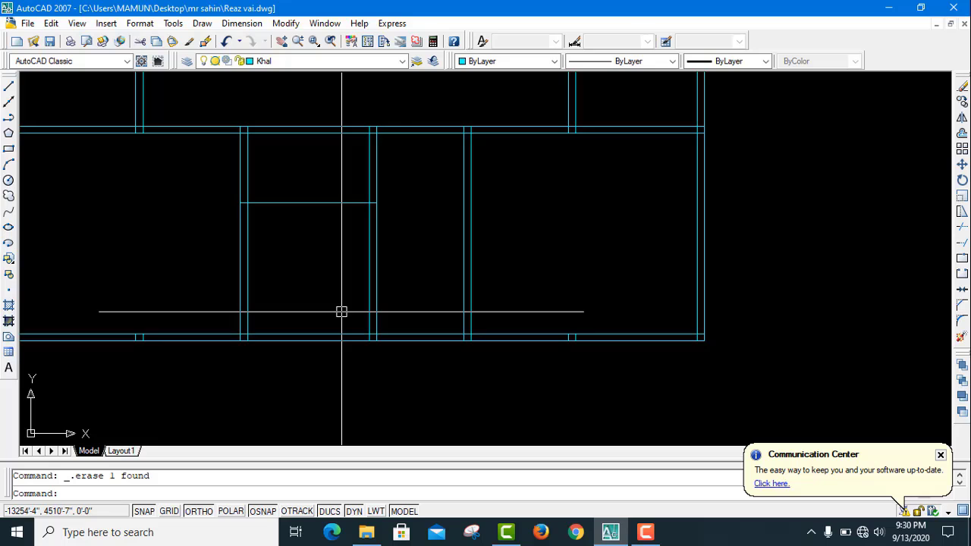
text(o)
key(Return)
text(1)
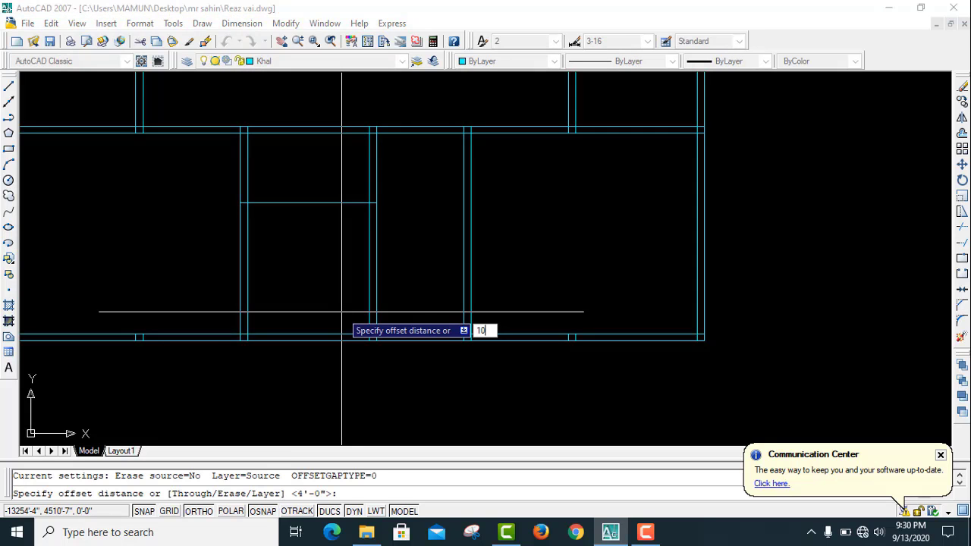
text(0)
key(Return)
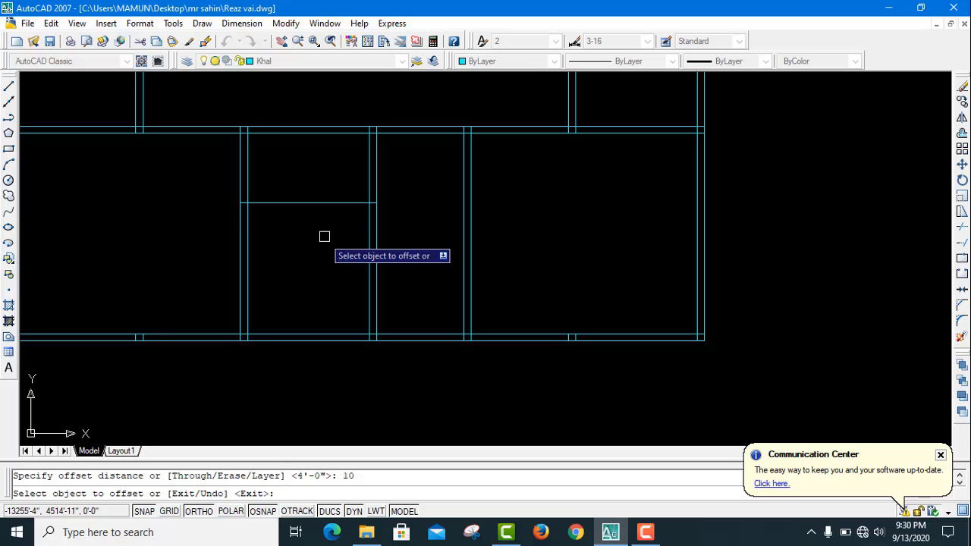
key(Escape)
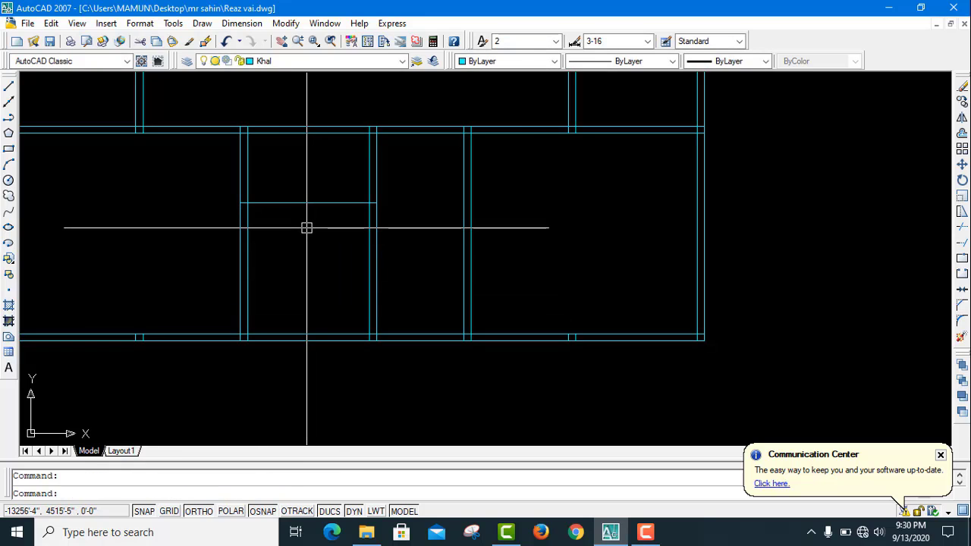
Trim both bottom outer wall lines between the two partition walls of the lower-middle room.
text(t)
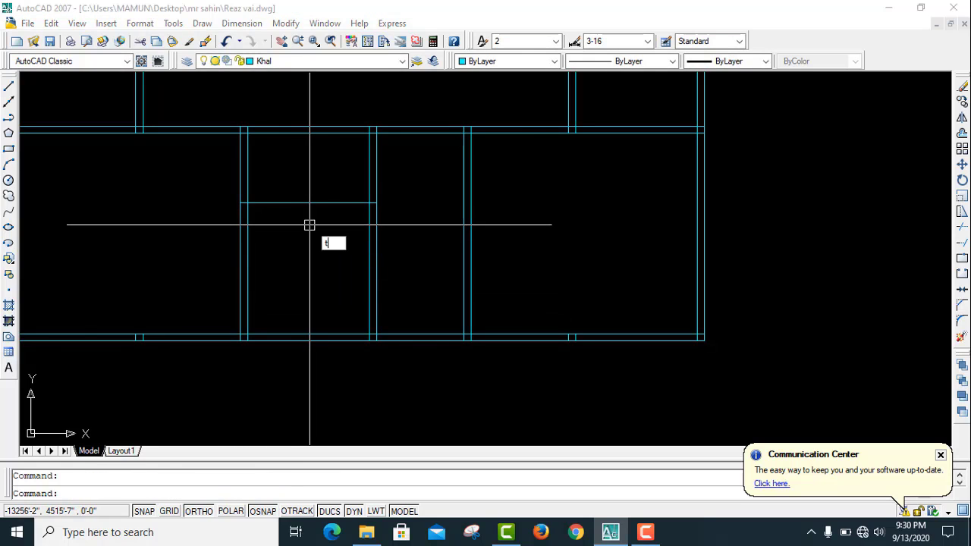
text(r)
key(Return)
key(Return)
click(339, 350)
click(317, 312)
key(Escape)
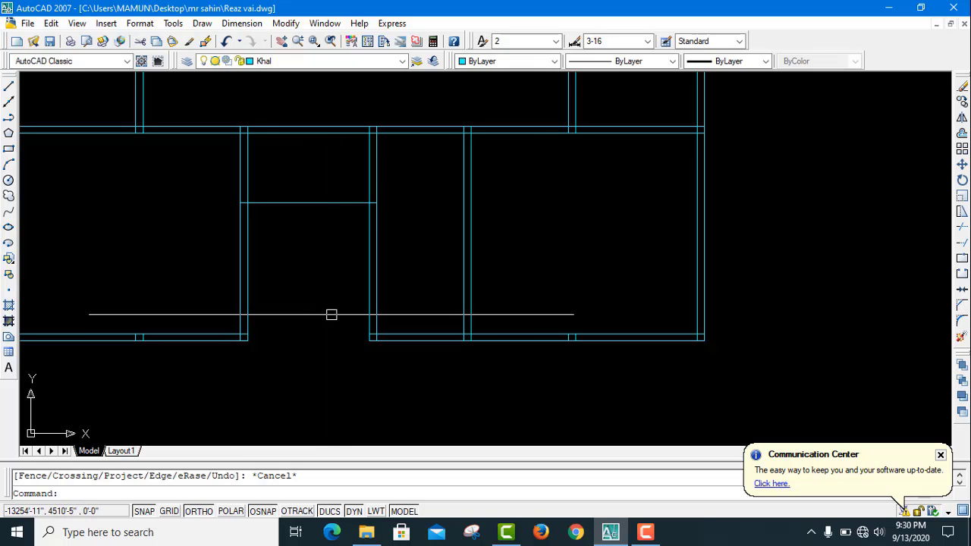
Offset the horizontal line in the lower-middle room downward ten times at 10" spacing to form stair treads.
text(o)
key(Return)
text(10)
key(Return)
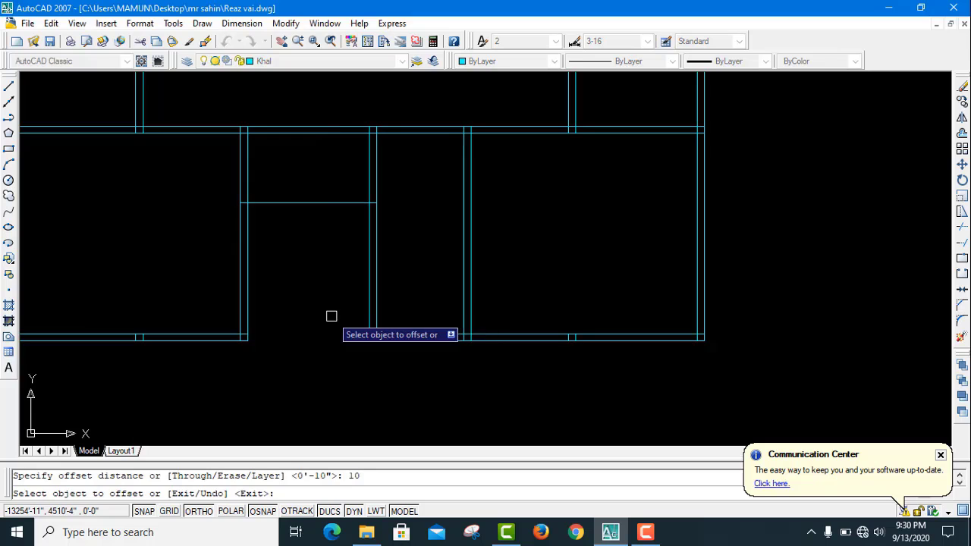
click(374, 203)
click(330, 250)
click(375, 217)
click(334, 250)
click(375, 233)
click(335, 254)
click(337, 246)
click(336, 304)
click(343, 261)
click(343, 282)
click(328, 275)
click(332, 306)
click(326, 291)
click(327, 326)
click(329, 304)
click(331, 362)
click(328, 319)
click(333, 378)
click(327, 336)
click(332, 378)
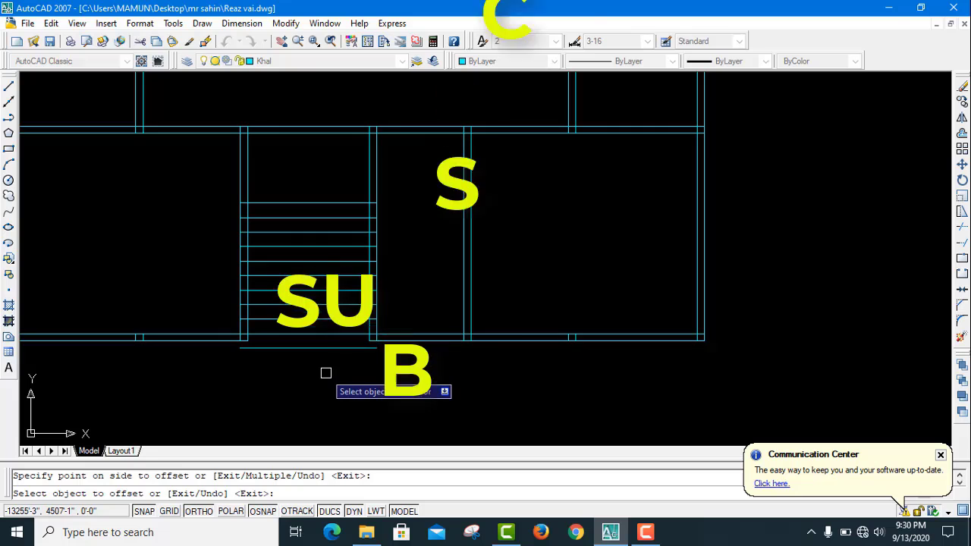
Offset the tread line level with the bottom wall's inner face 4' downward, and erase the tread line just below the outer wall.
key(Return)
key(Return)
text(4)
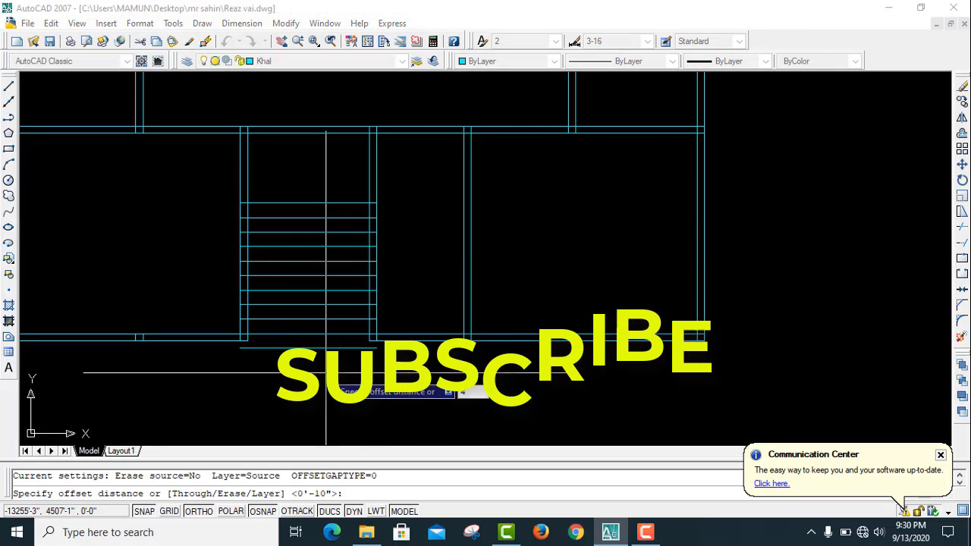
text(')
key(Return)
click(330, 335)
click(332, 379)
key(Escape)
click(330, 346)
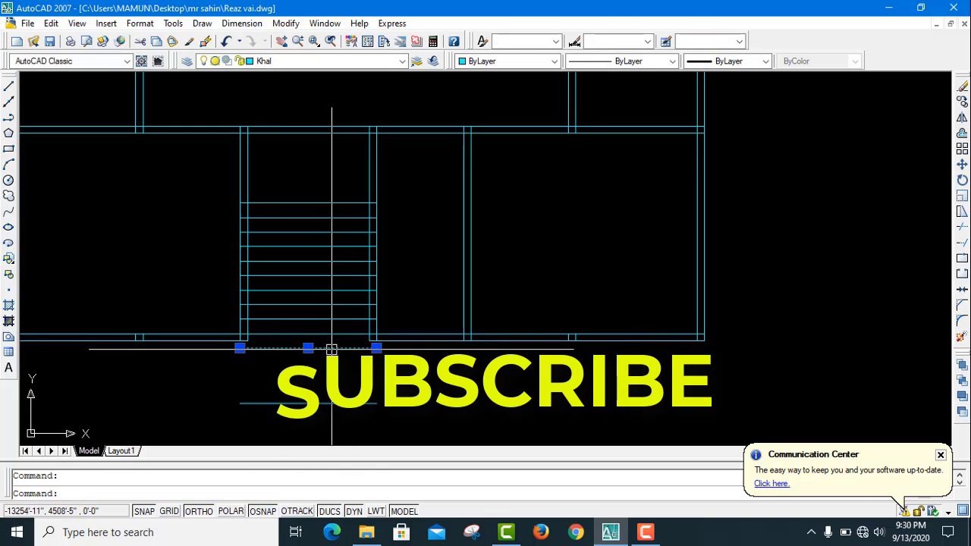
key(Delete)
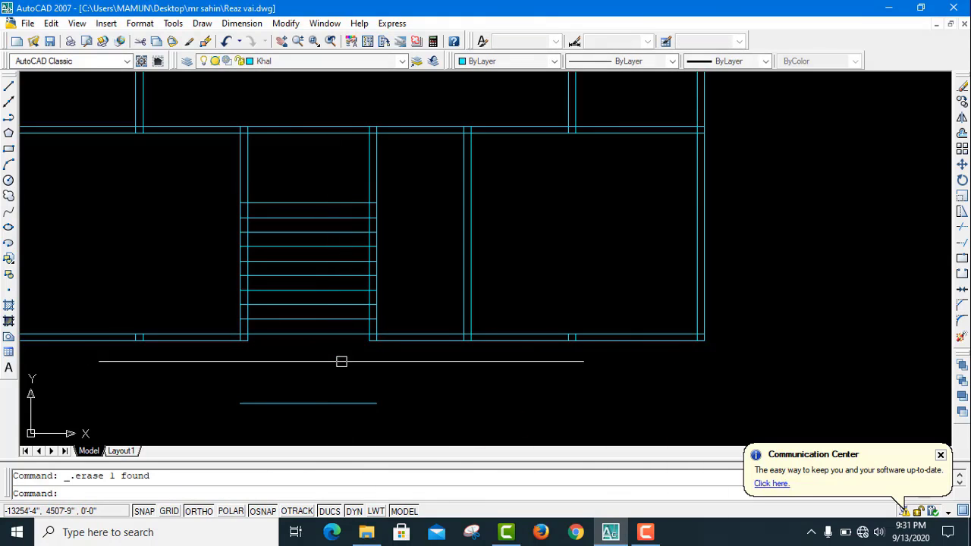
Offset the landing line below the staircase 5" downward to form the landing's outer wall.
scroll(341, 344, down, 2)
scroll(345, 408, up, 3)
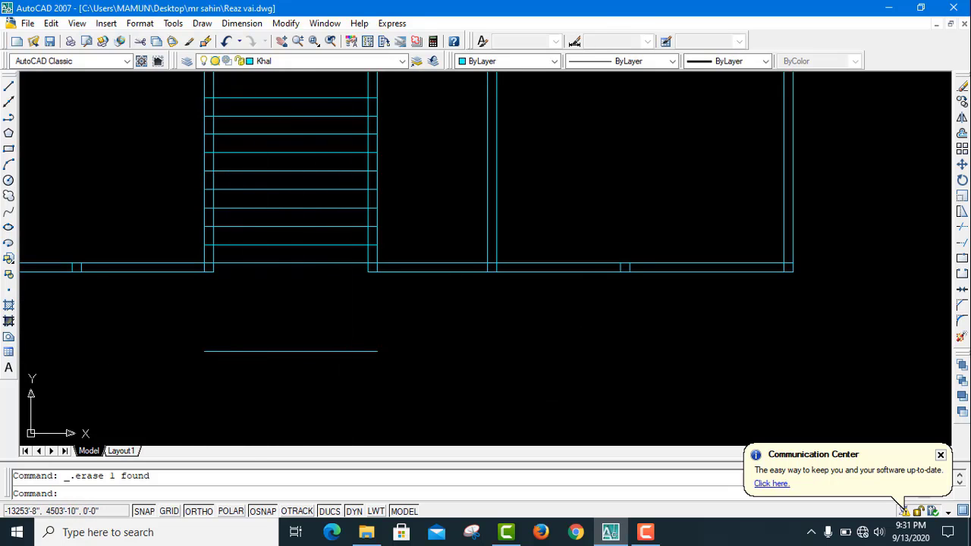
scroll(341, 349, down, 2)
scroll(321, 357, up, 2)
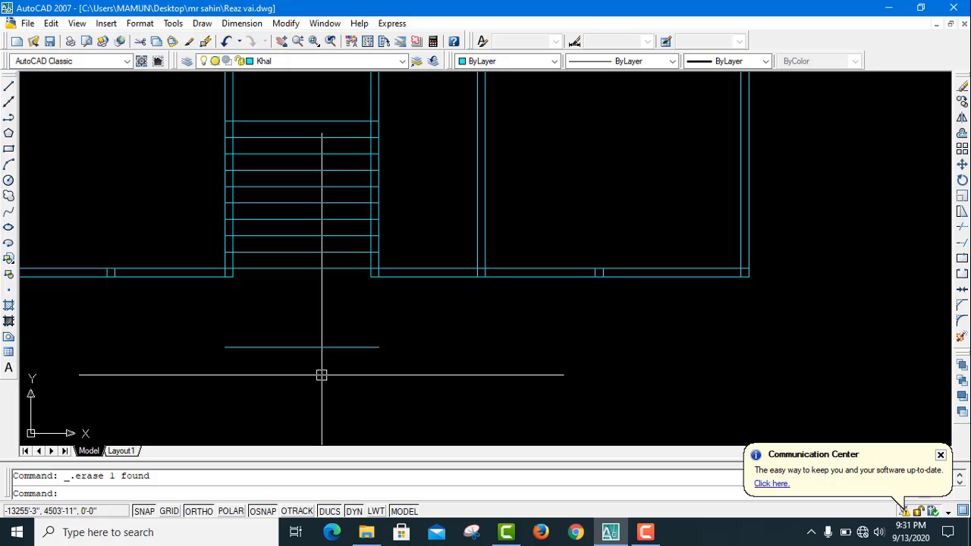
text(o)
key(Return)
key(Return)
click(319, 347)
click(350, 393)
key(Return)
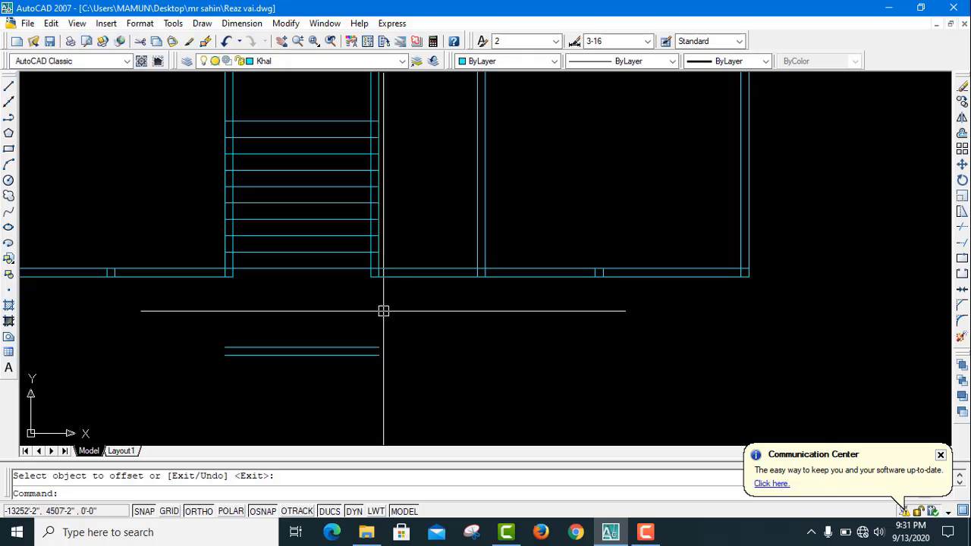
Extend the four vertical wall lines beside the staircase down to the landing's outer wall line.
text(e)
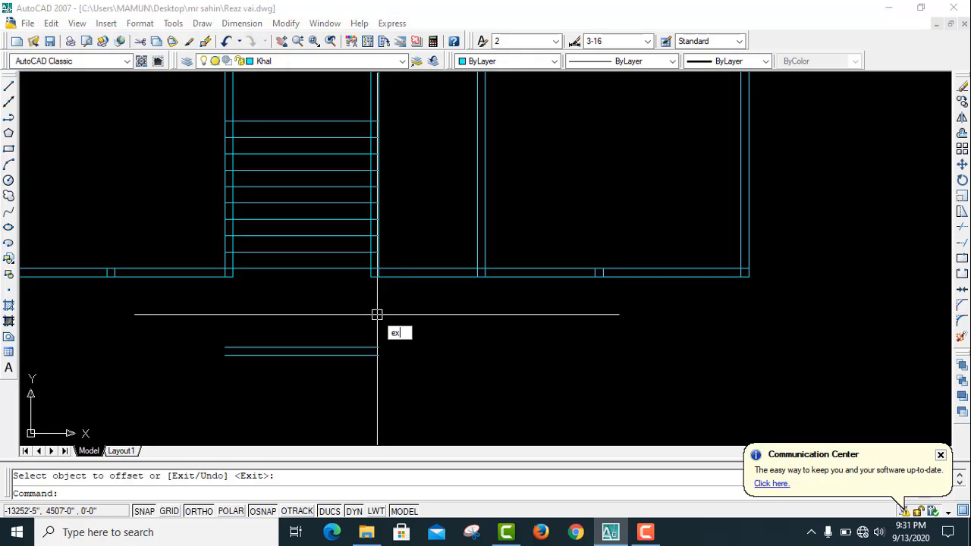
text(x)
key(Return)
key(Return)
scroll(228, 267, up, 1)
click(224, 265)
click(223, 359)
click(430, 274)
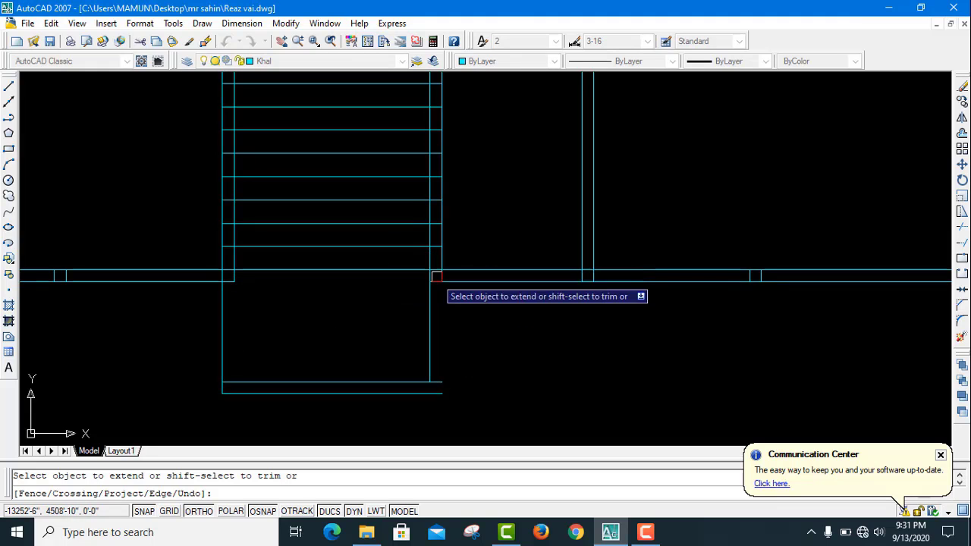
click(441, 261)
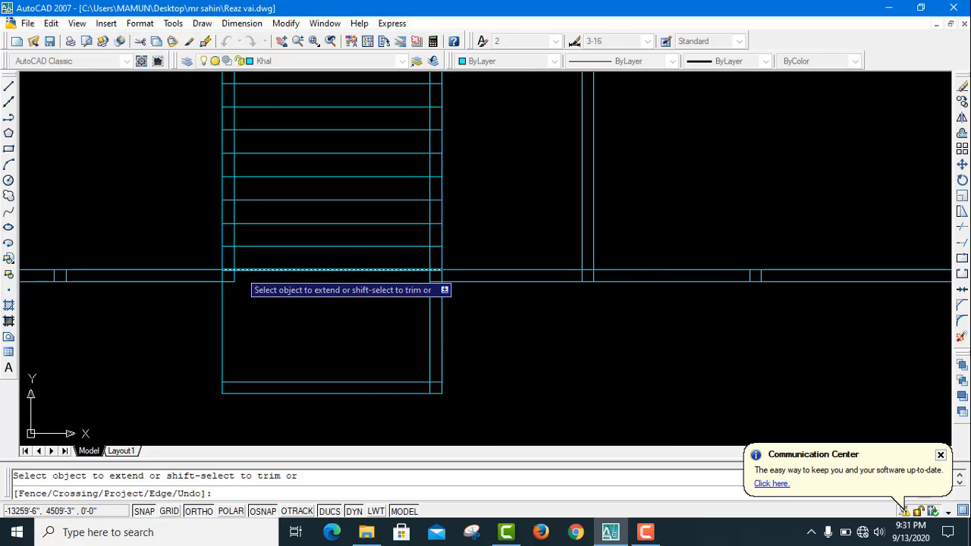
click(234, 265)
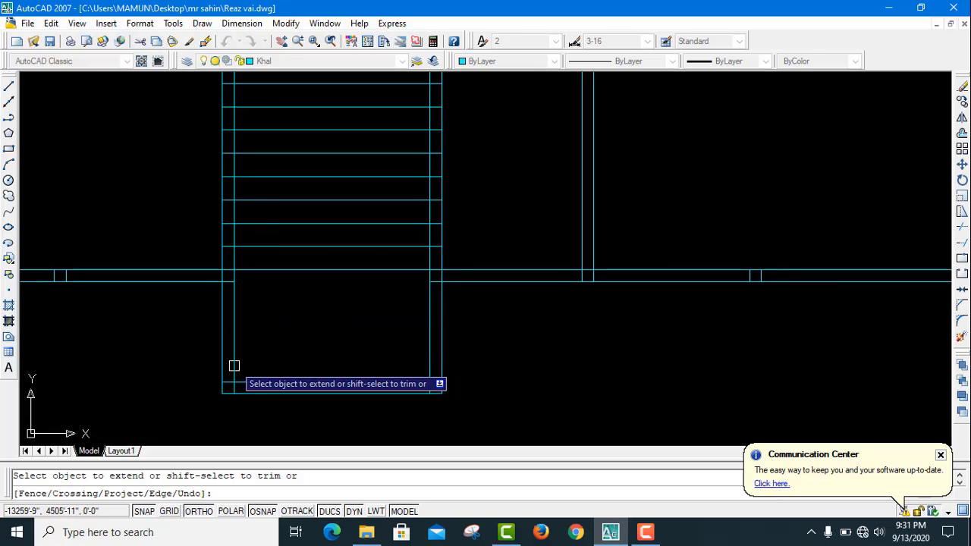
key(Escape)
Offset the inner face line of the staircase's left wall 3'6" inward to form the stair's centre line.
scroll(352, 336, down, 4)
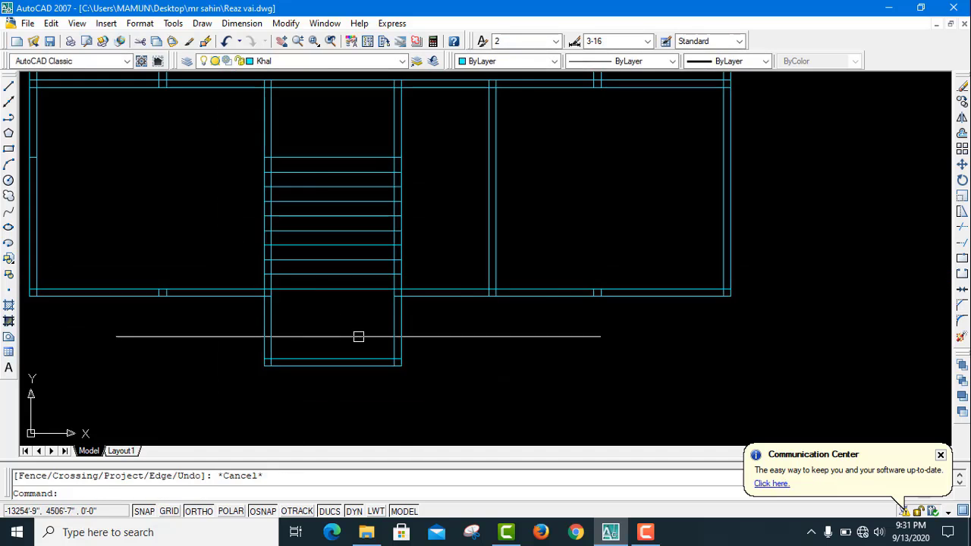
scroll(518, 250, up, 5)
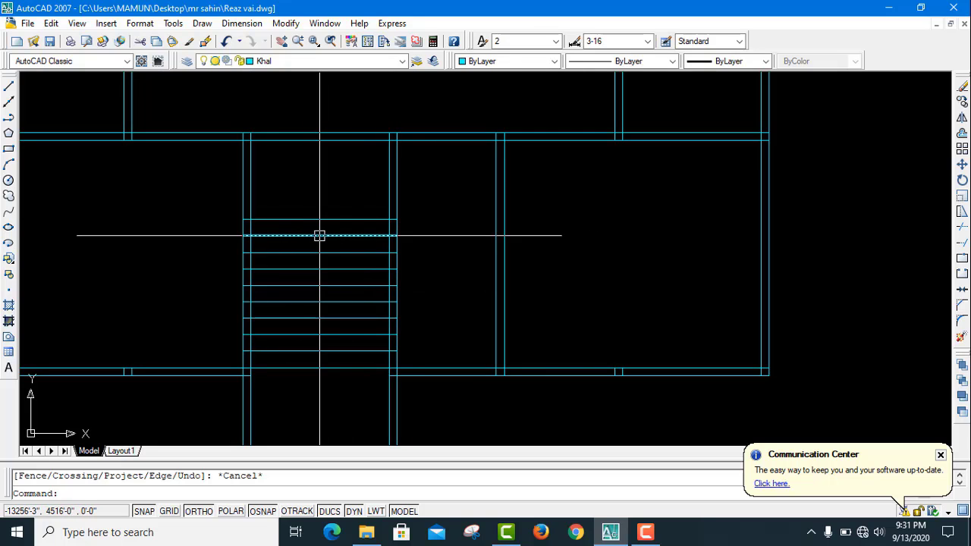
text(o)
key(Return)
text(3'6)
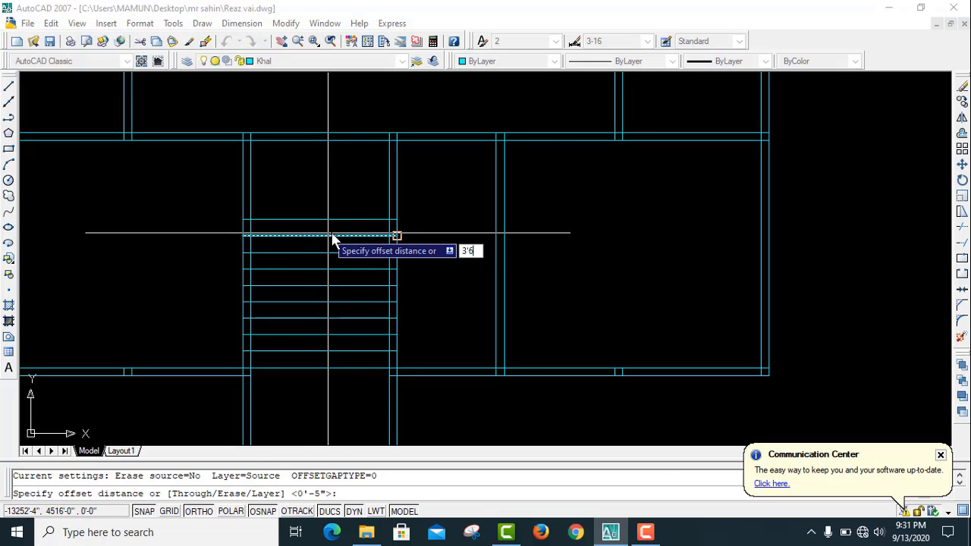
key(Return)
click(243, 194)
click(326, 216)
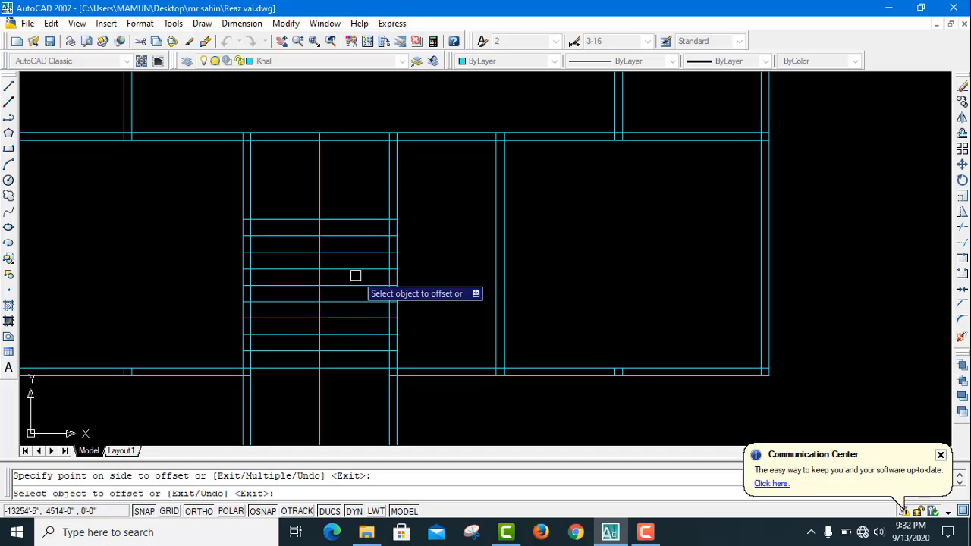
Offset the stair's centre line 2" to both sides and erase the original centre line.
key(Return)
key(Return)
text(2)
key(Return)
scroll(318, 267, up, 2)
click(323, 182)
click(362, 192)
click(322, 185)
click(292, 184)
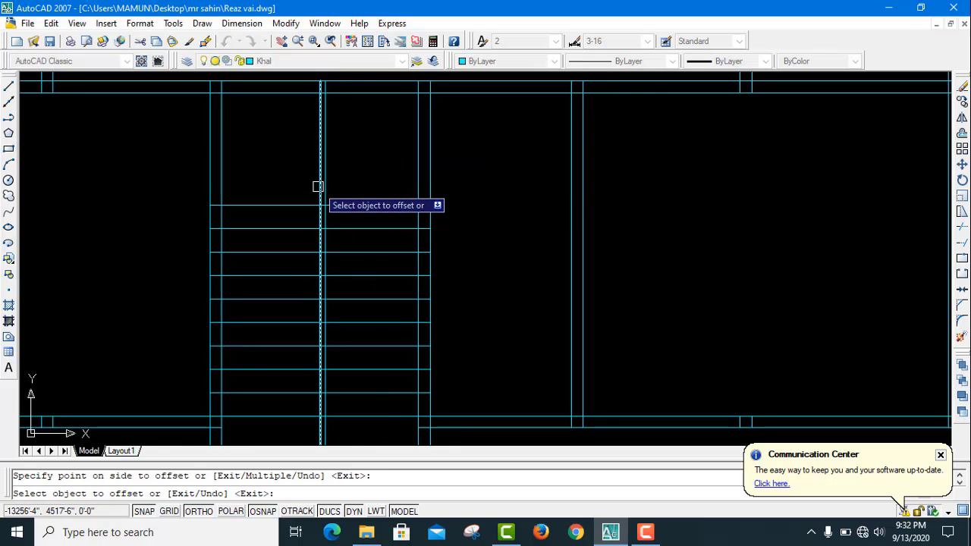
key(Escape)
scroll(334, 184, up, 3)
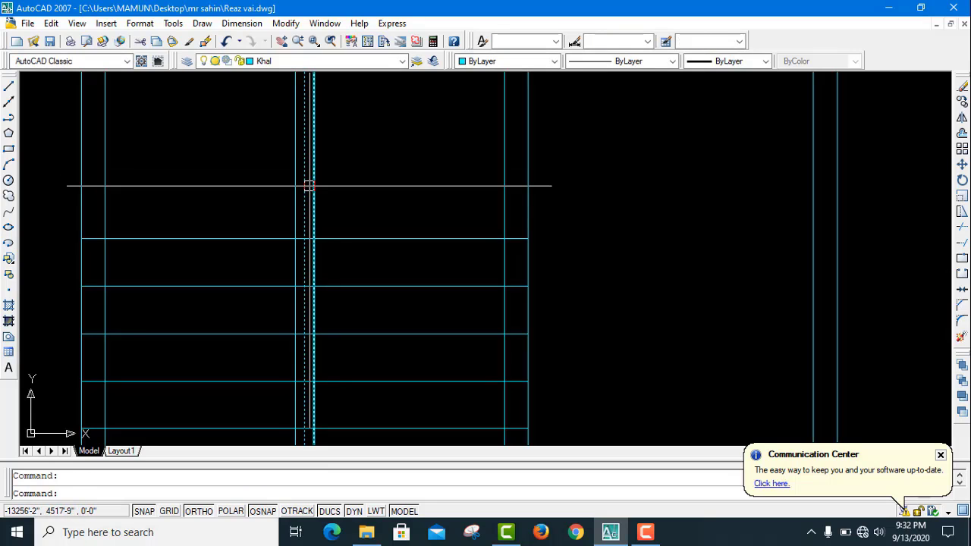
key(Delete)
scroll(334, 227, down, 3)
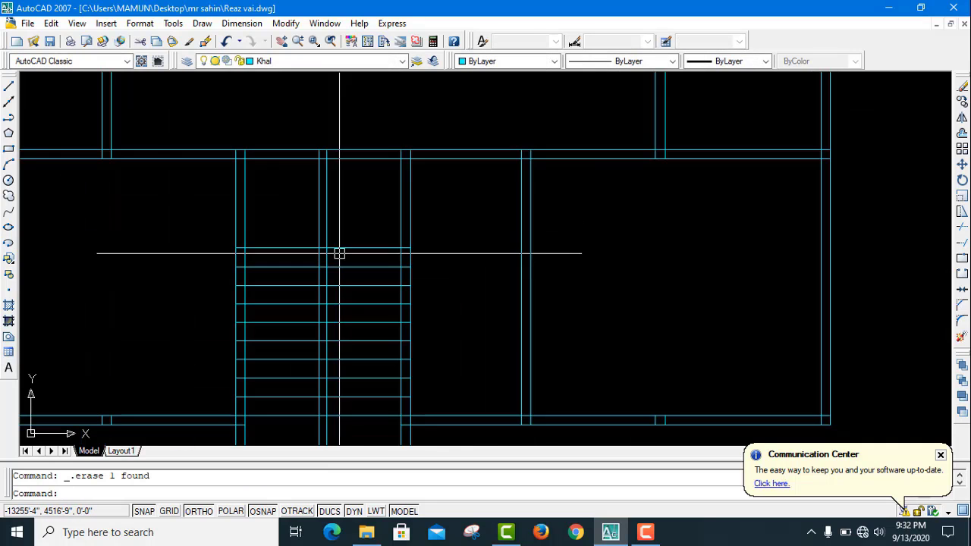
Trim the two stair divider lines above the top tread and across the landing area.
text(tr)
key(Return)
key(Return)
click(350, 208)
click(318, 202)
scroll(319, 203, down, 3)
scroll(336, 310, up, 3)
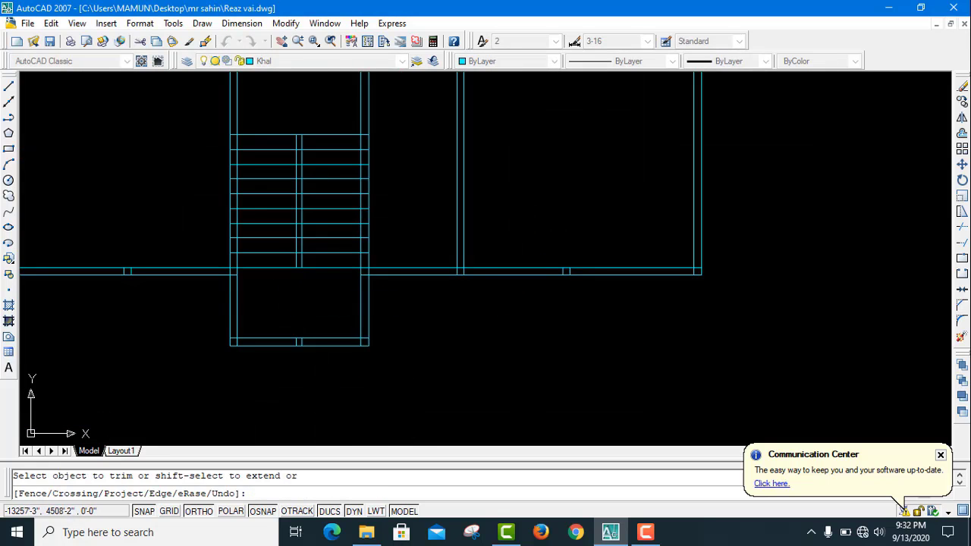
key(Return)
Erase the short leftover line pairs inside the left and top walls of the upper-left room.
scroll(357, 305, down, 5)
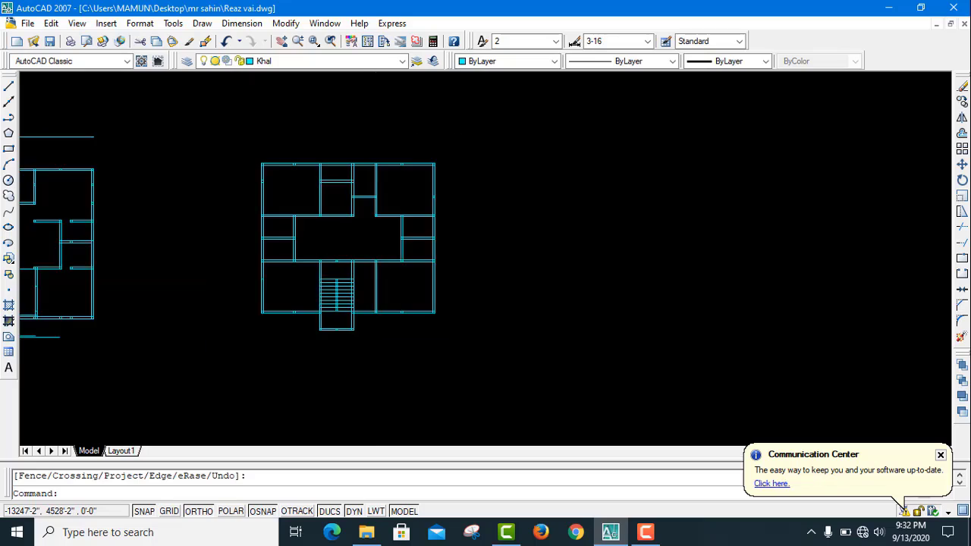
scroll(376, 230, up, 3)
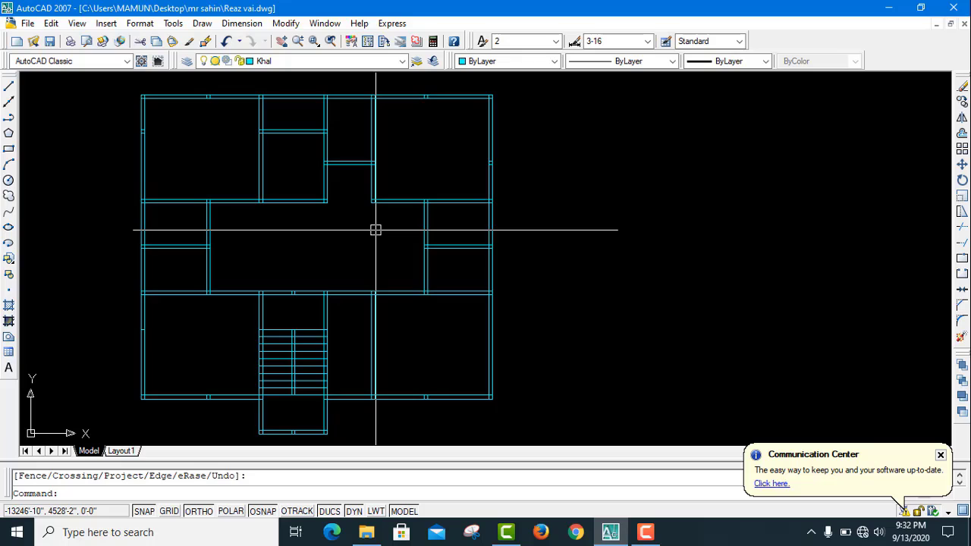
scroll(125, 152, up, 5)
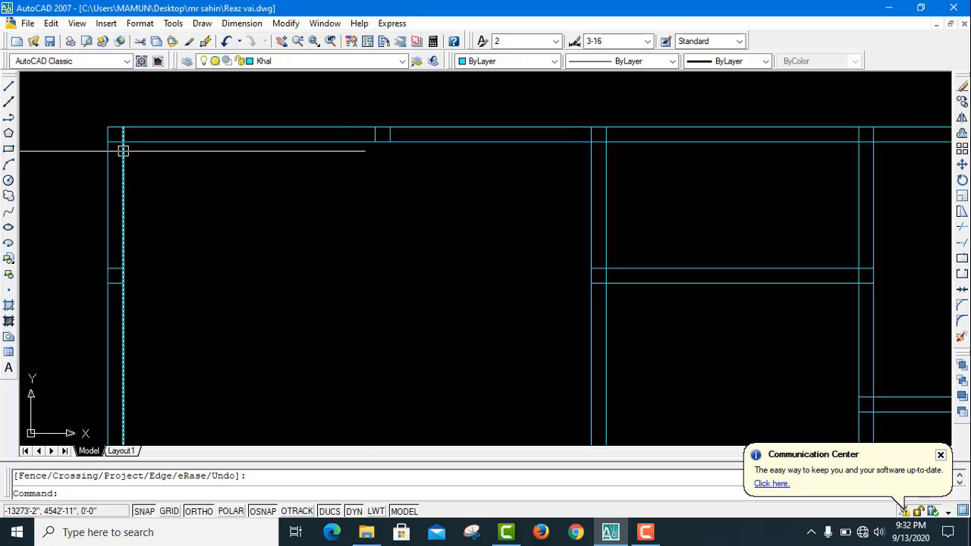
scroll(116, 291, up, 4)
click(109, 293)
click(92, 223)
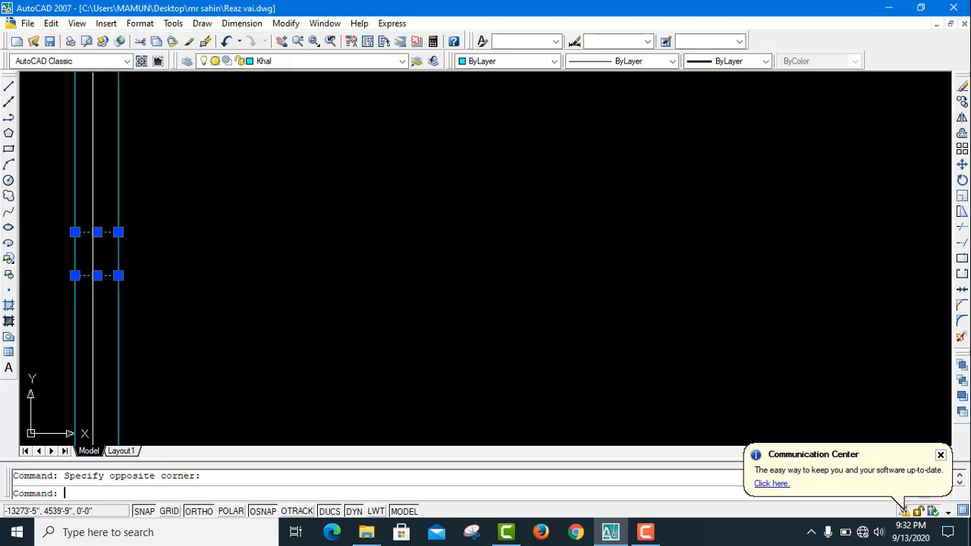
key(Delete)
scroll(385, 145, down, 3)
scroll(421, 104, up, 5)
click(284, 91)
key(Delete)
Erase the short leftover line pairs inside the top and right walls of the upper-right room.
scroll(265, 230, down, 3)
middle_drag(535, 289, 494, 264)
scroll(678, 197, up, 3)
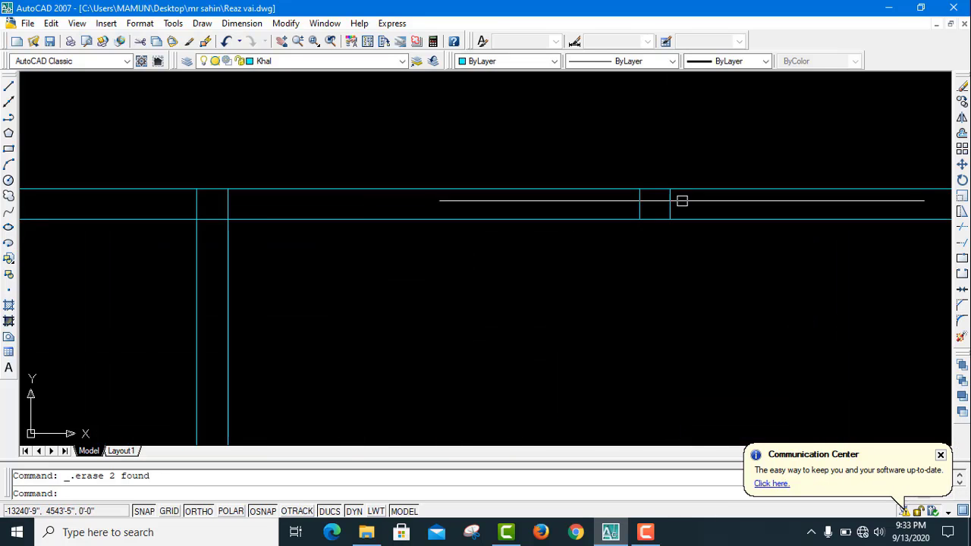
click(626, 196)
key(Delete)
scroll(622, 182, down, 3)
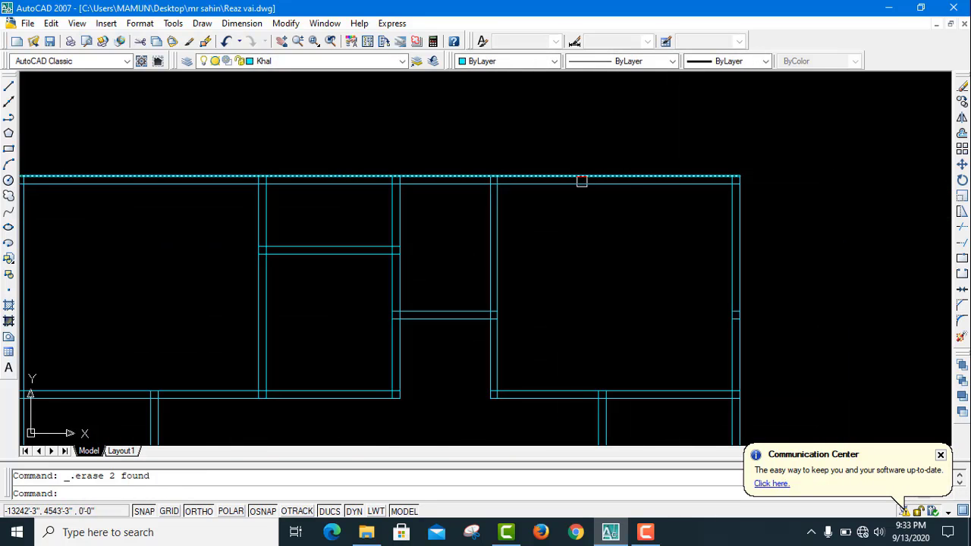
scroll(734, 325, up, 4)
click(750, 315)
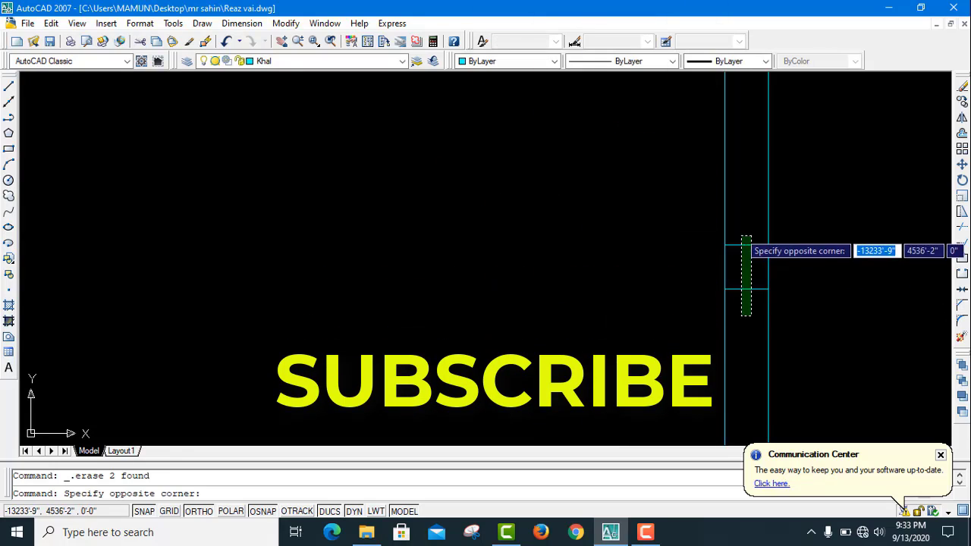
click(741, 234)
key(Delete)
scroll(566, 163, down, 5)
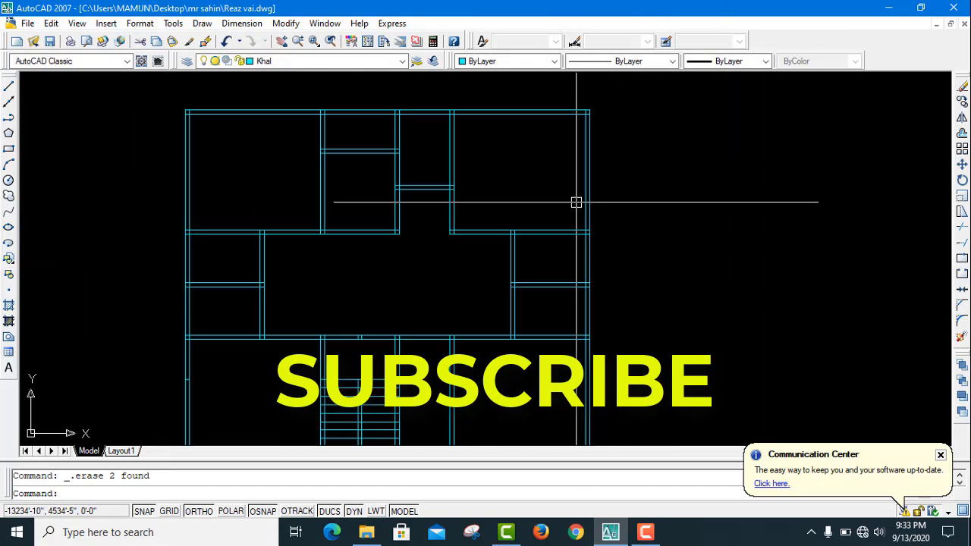
Erase the short line pair in the wall above the staircase and the stray line in the lower-left room's left wall.
scroll(286, 224, up, 8)
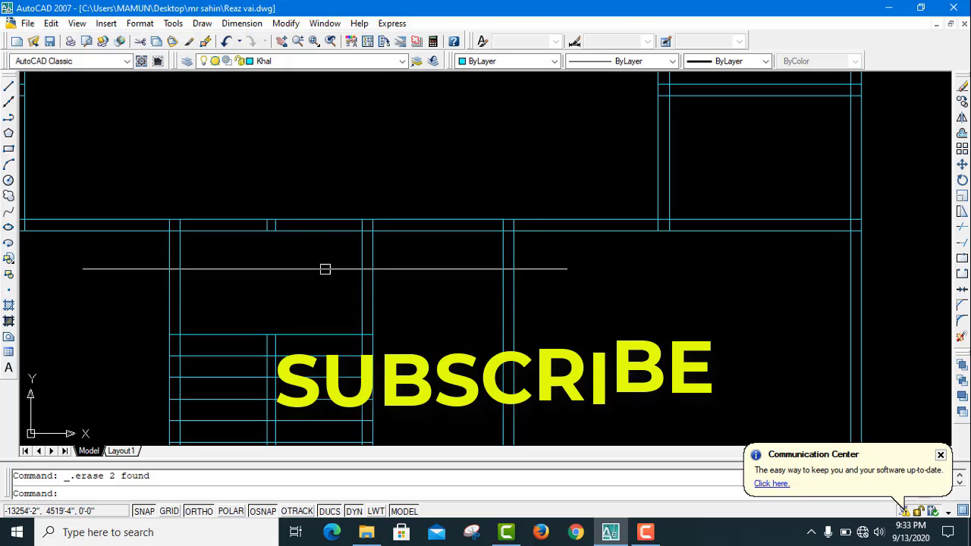
click(285, 222)
click(167, 198)
key(Delete)
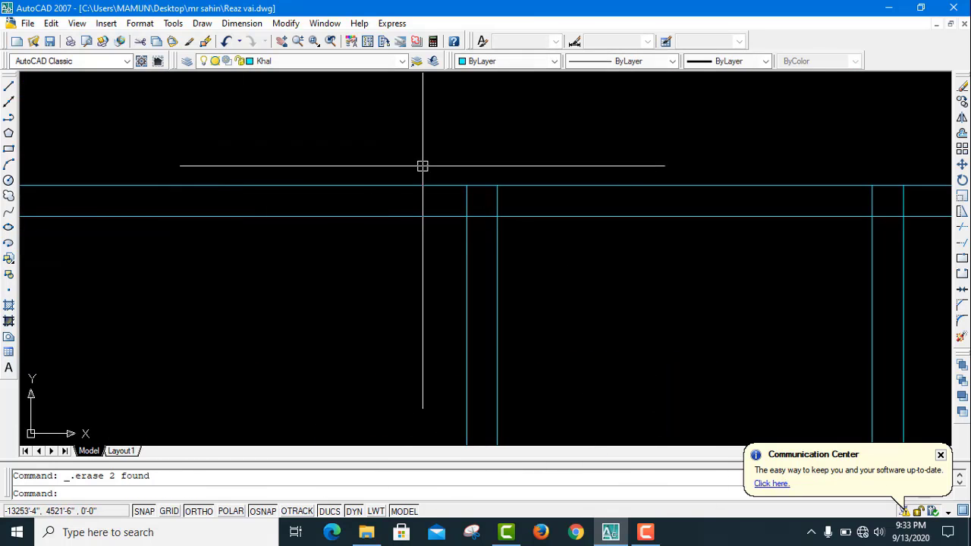
scroll(452, 187, down, 5)
scroll(183, 227, up, 5)
click(206, 208)
key(Delete)
scroll(211, 208, down, 5)
Erase the short leftover line pairs inside the bottom wall on both sides of the staircase.
scroll(311, 311, up, 5)
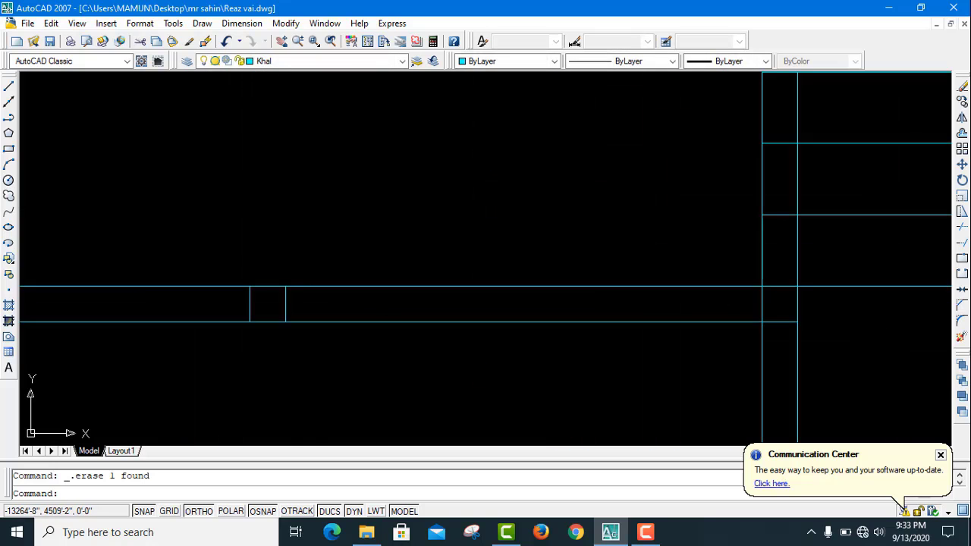
click(306, 308)
click(235, 307)
key(Delete)
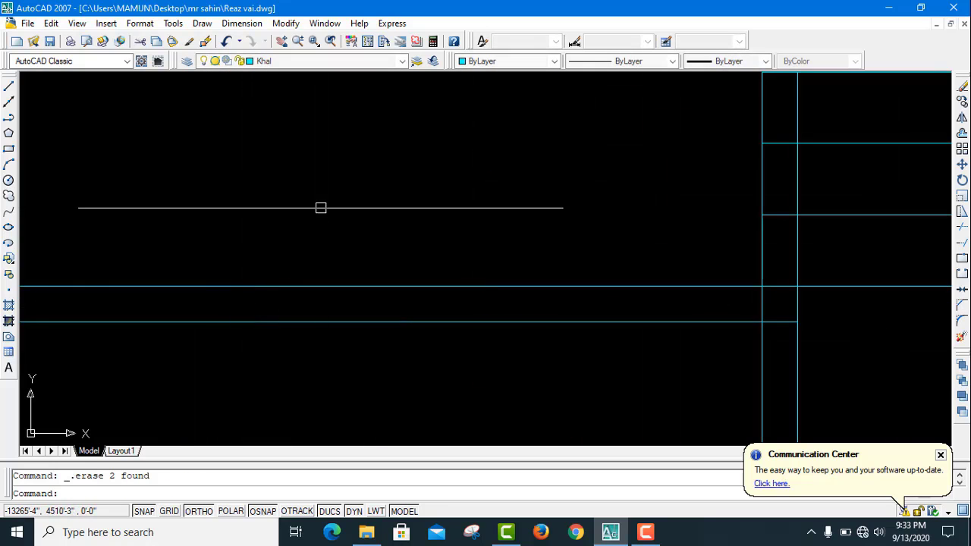
scroll(321, 223, down, 5)
scroll(618, 220, up, 5)
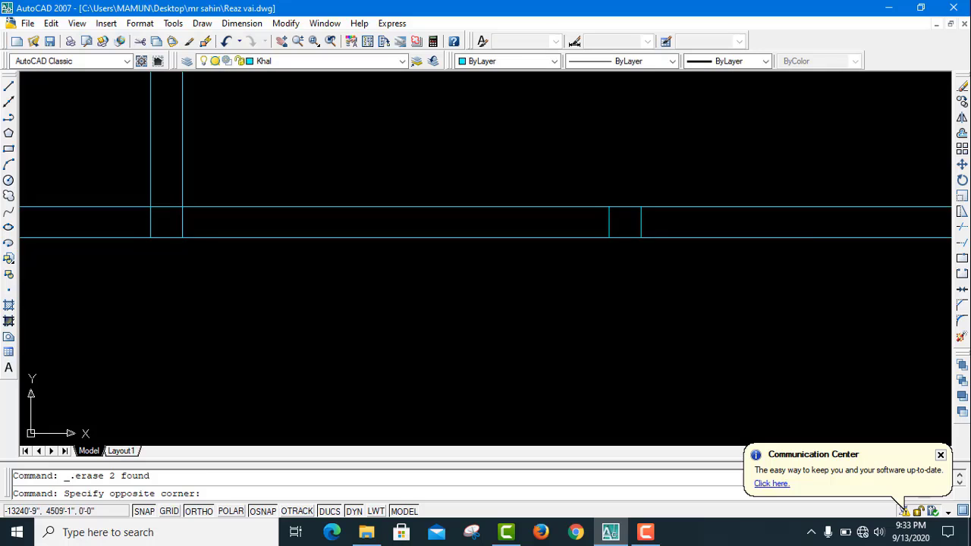
click(591, 225)
key(Delete)
scroll(566, 245, down, 5)
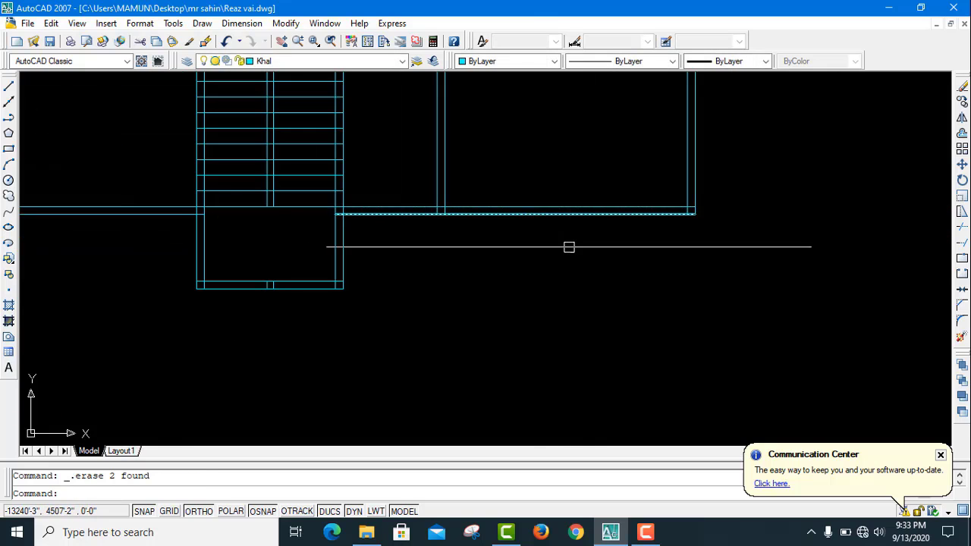
Erase the two leftover divider stubs inside the landing's outer wall.
scroll(257, 290, up, 5)
click(187, 264)
key(Delete)
scroll(373, 301, down, 5)
Trim the tread lines between the two central stair divider lines.
scroll(469, 267, up, 5)
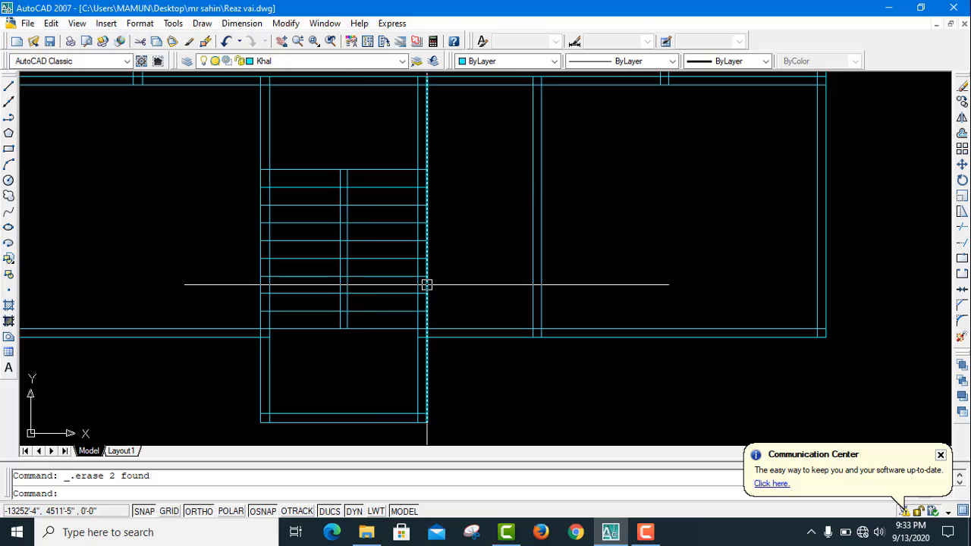
text(t)
key(Return)
key(Return)
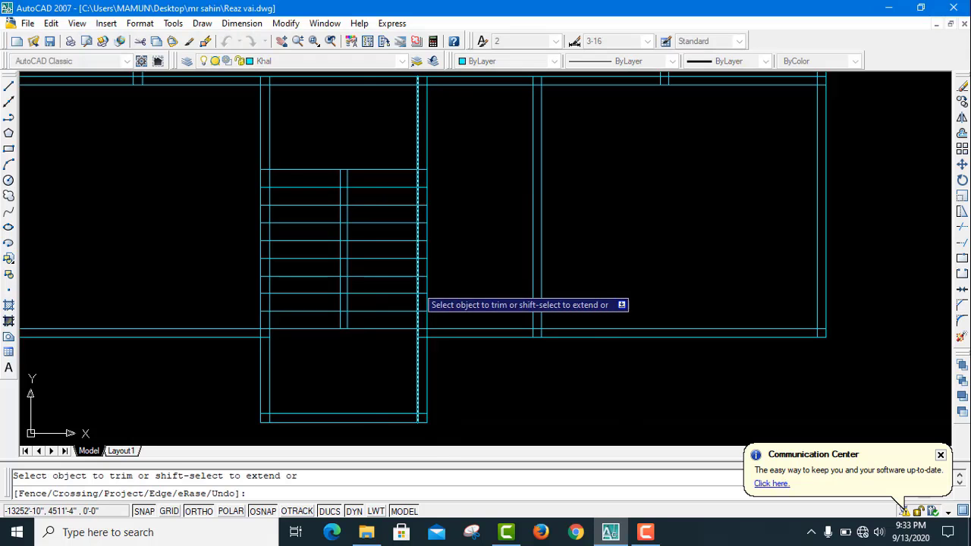
scroll(349, 314, up, 3)
scroll(349, 327, down, 2)
click(343, 321)
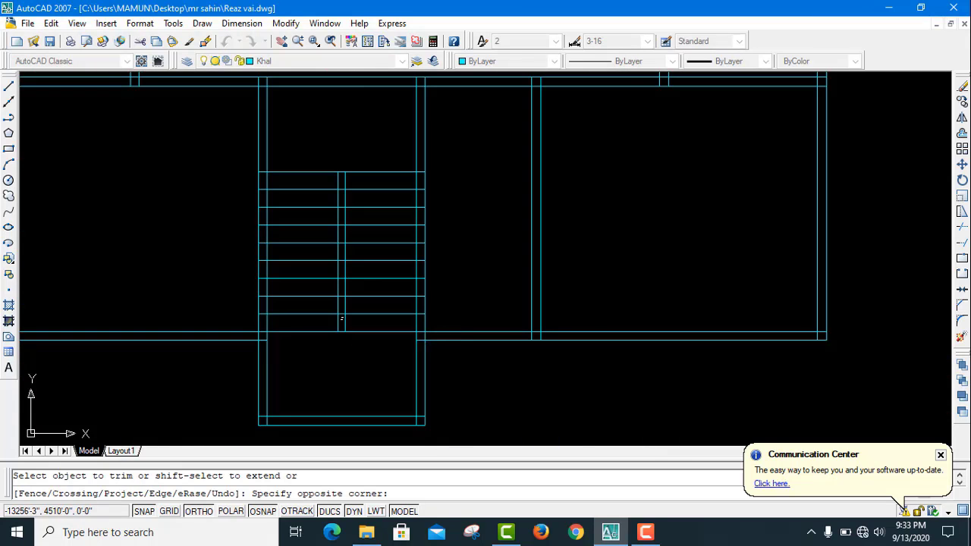
Trim the tread ends that cross the staircase's right wall, including the top tread.
scroll(342, 186, up, 6)
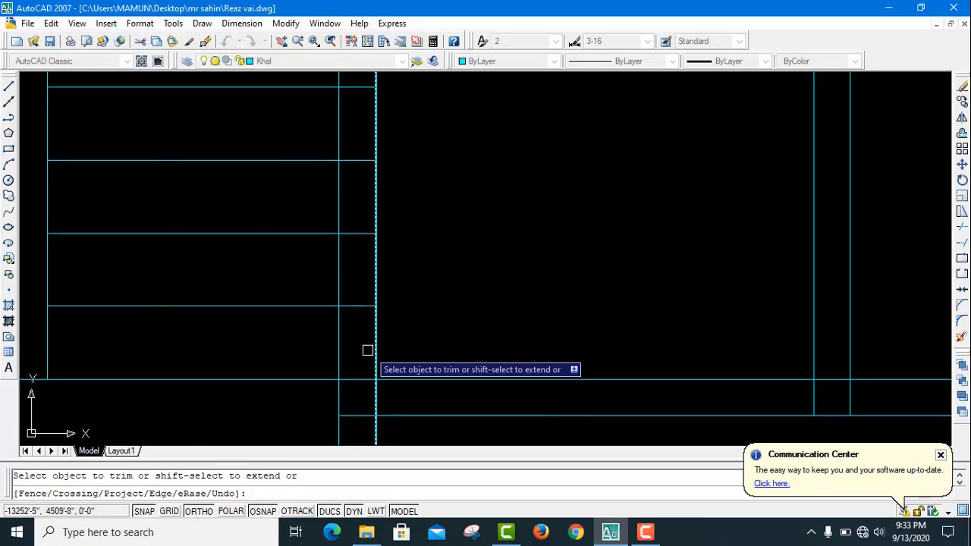
scroll(373, 360, down, 2)
scroll(368, 355, up, 2)
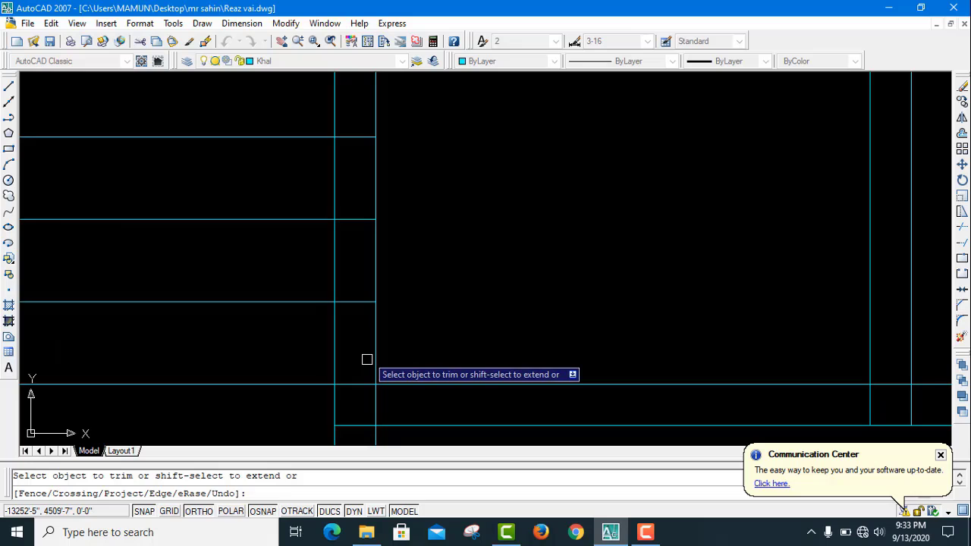
click(367, 360)
scroll(348, 327, down, 6)
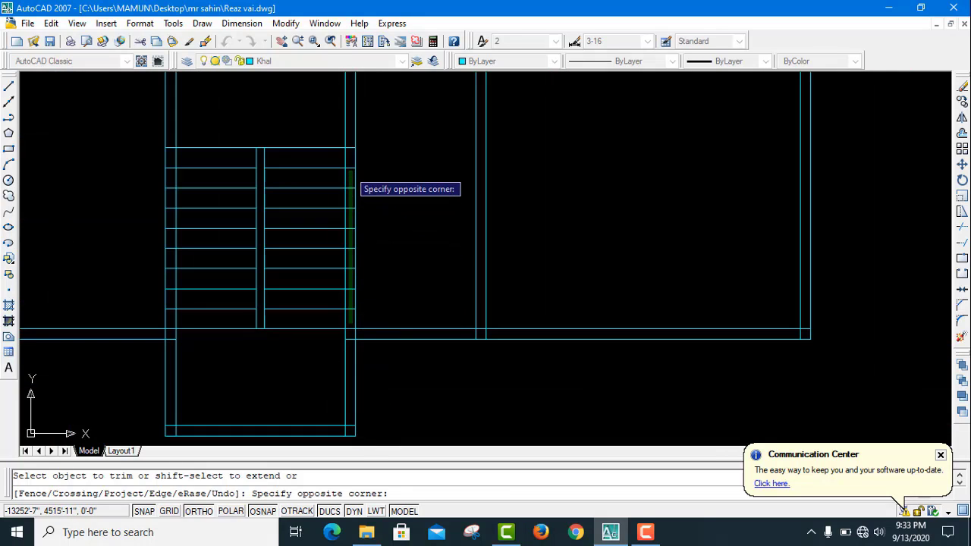
click(349, 169)
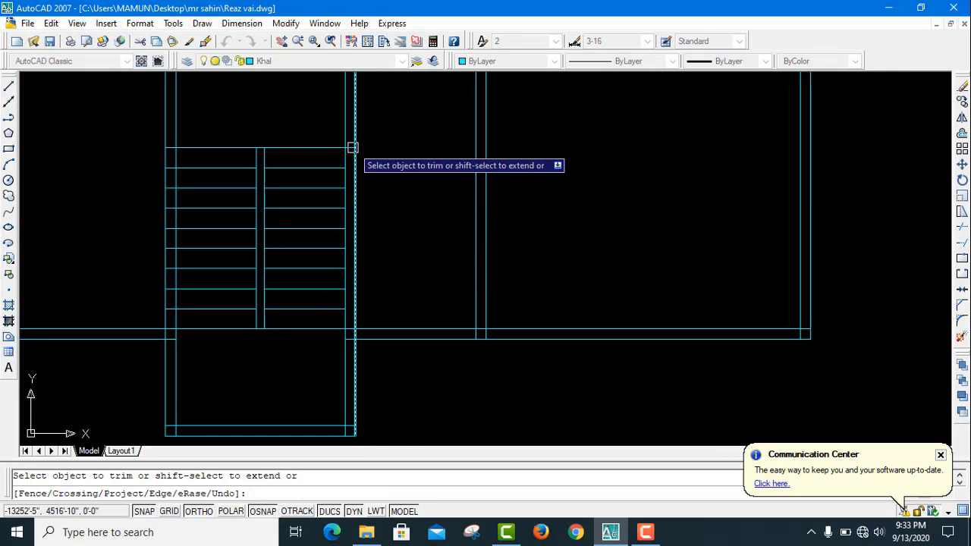
scroll(352, 148, up, 3)
scroll(443, 195, down, 5)
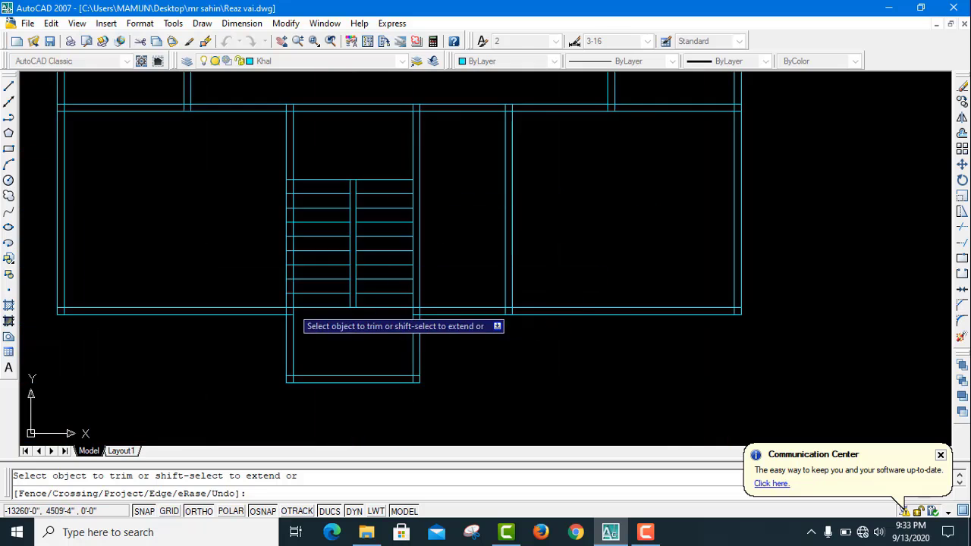
Trim the tread ends that cross the staircase's left wall, including the top tread.
scroll(296, 315, up, 4)
click(297, 251)
scroll(295, 249, down, 3)
scroll(288, 244, down, 2)
scroll(288, 195, up, 6)
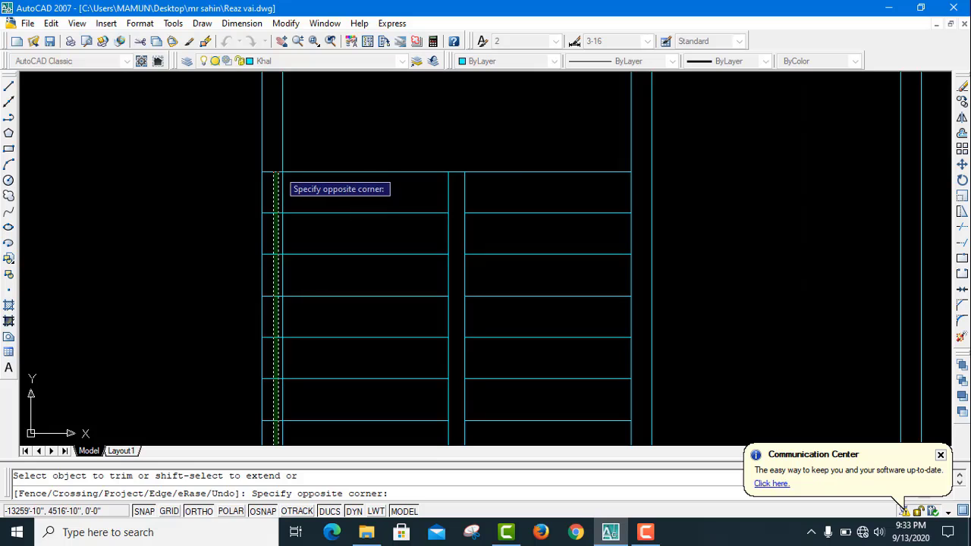
scroll(274, 168, down, 2)
click(276, 170)
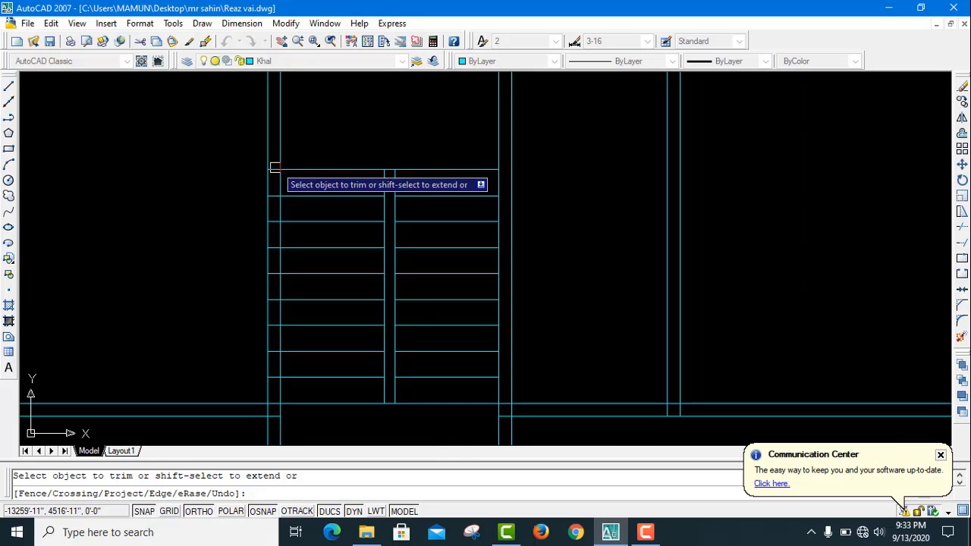
scroll(277, 380, up, 2)
click(281, 351)
scroll(277, 281, down, 3)
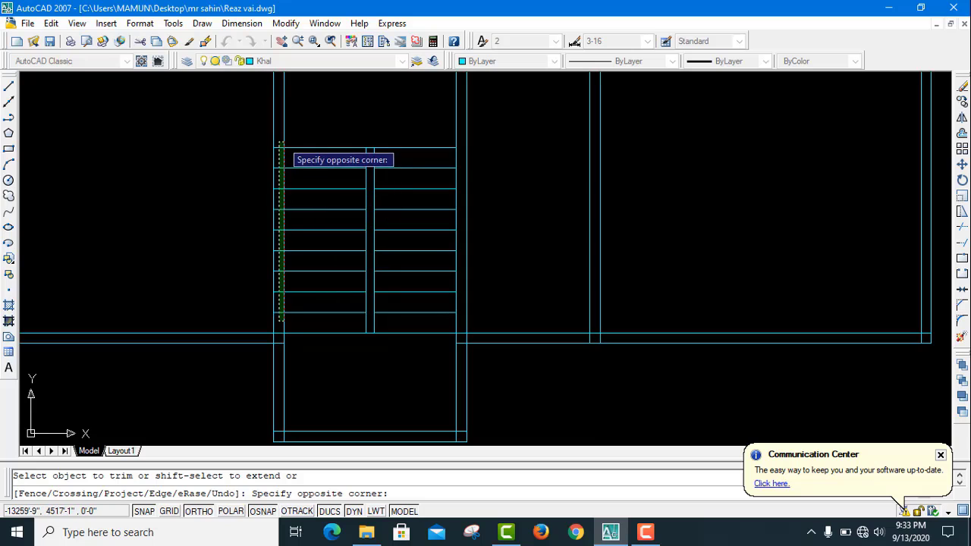
click(280, 144)
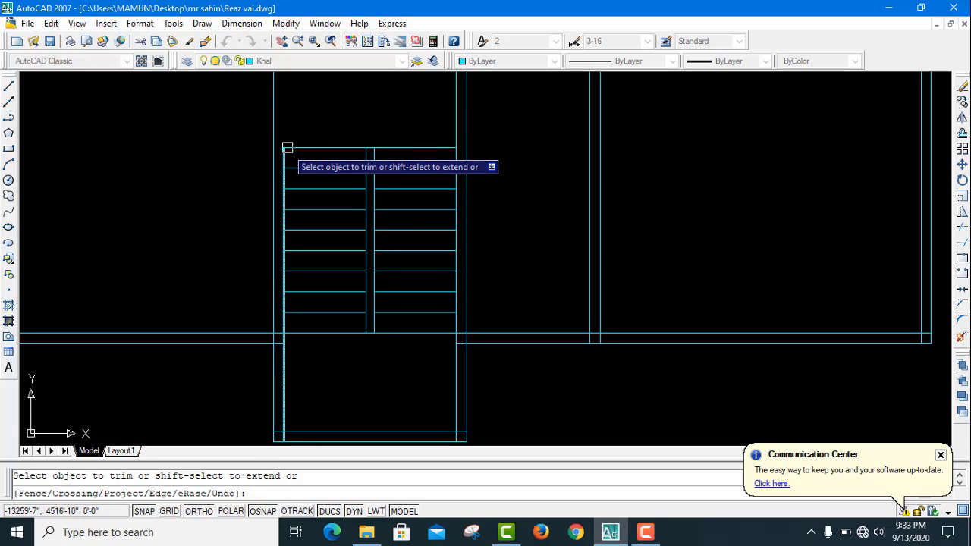
key(Escape)
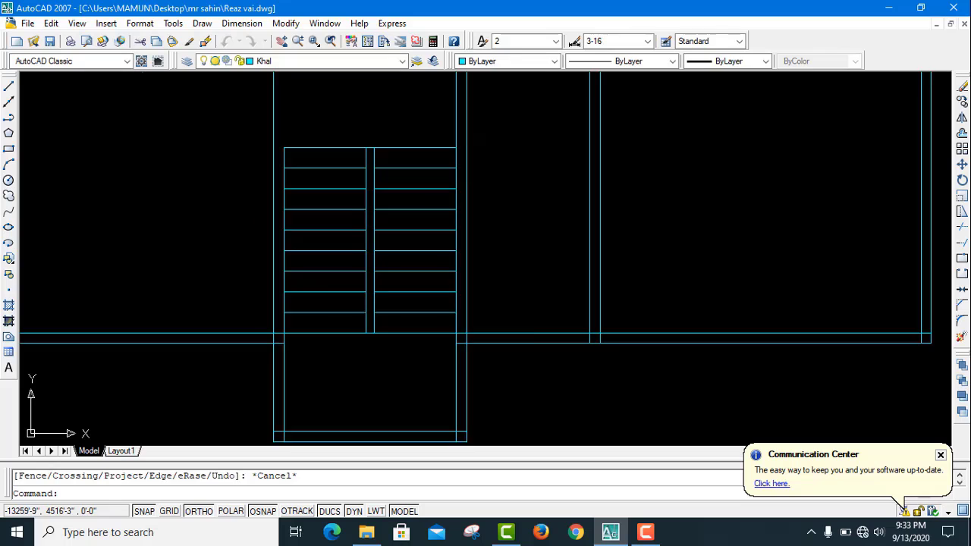
Undo the previous tread trims and trim all tread ends crossing the staircase's left wall again, including the top tread.
key(ctrl+z)
text(tr)
key(Return)
key(Return)
scroll(257, 351, up, 5)
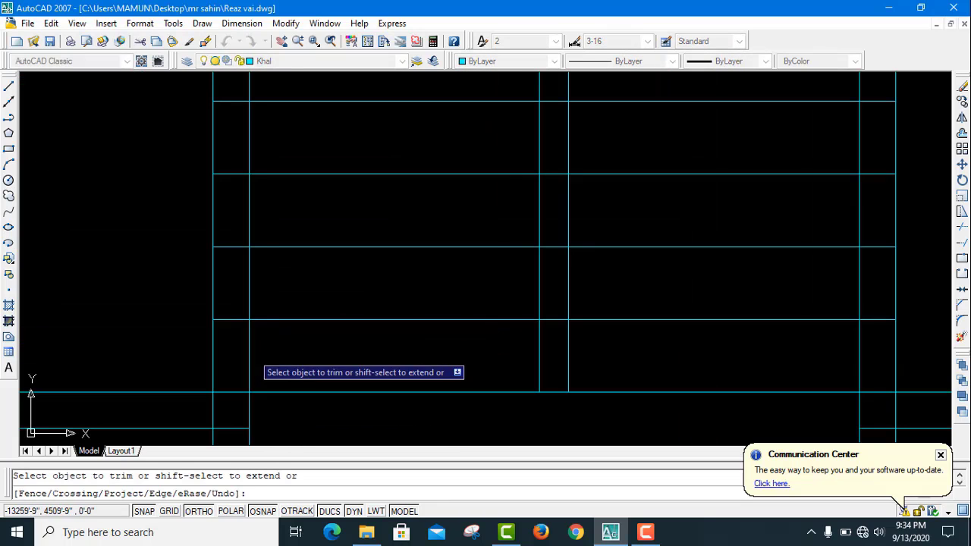
click(237, 338)
scroll(237, 334, down, 5)
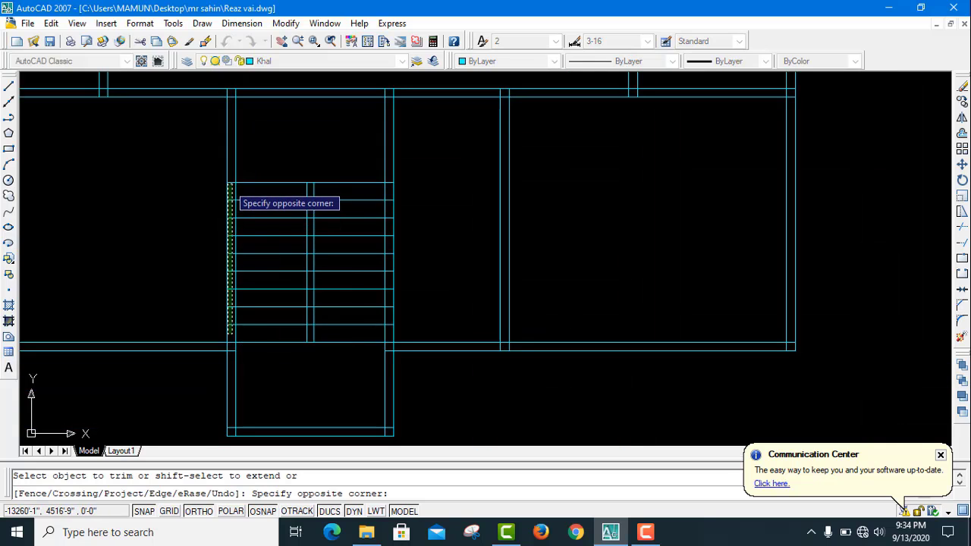
click(229, 182)
key(Return)
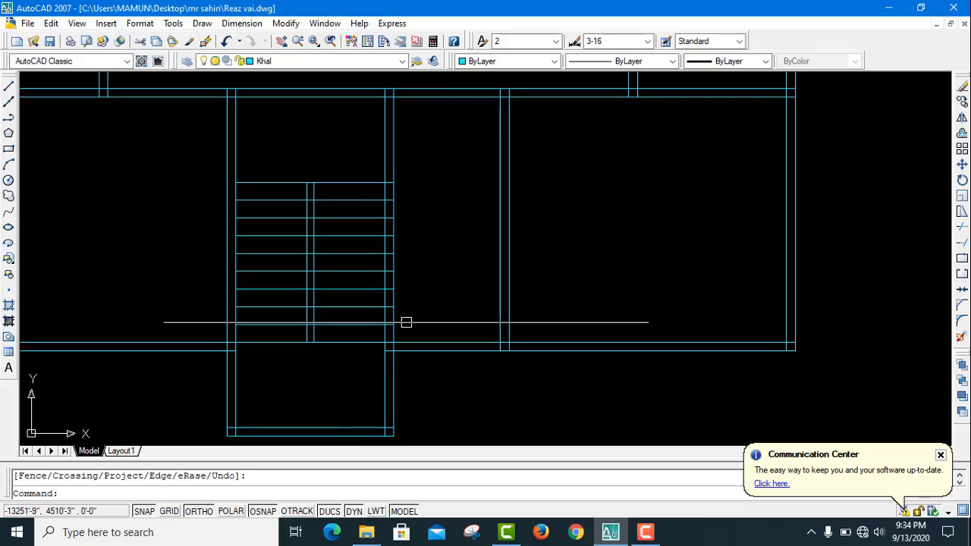
Trim the tread segments between the staircase's two central divider lines, leaving the top tread uncut.
text(tr)
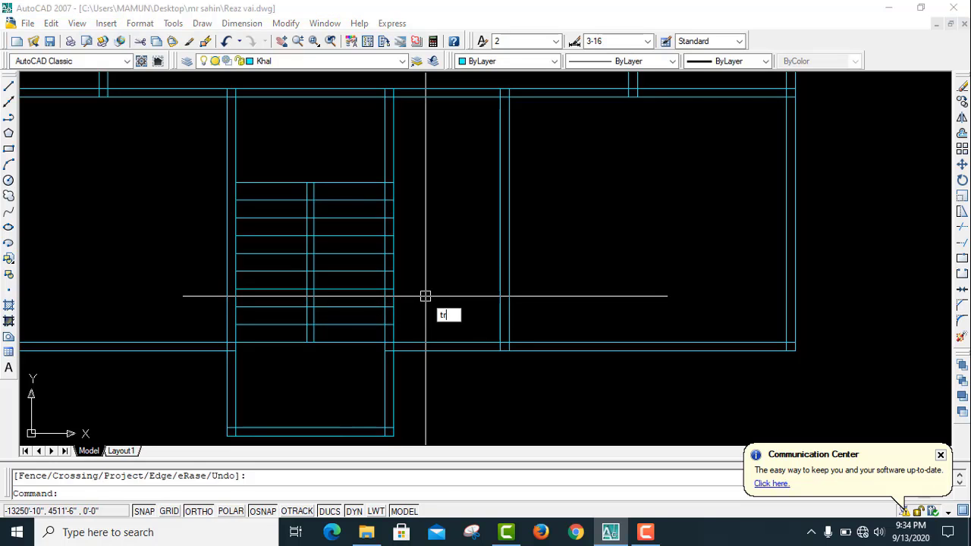
key(Return)
key(Return)
scroll(356, 357, up, 5)
click(324, 343)
scroll(324, 343, down, 3)
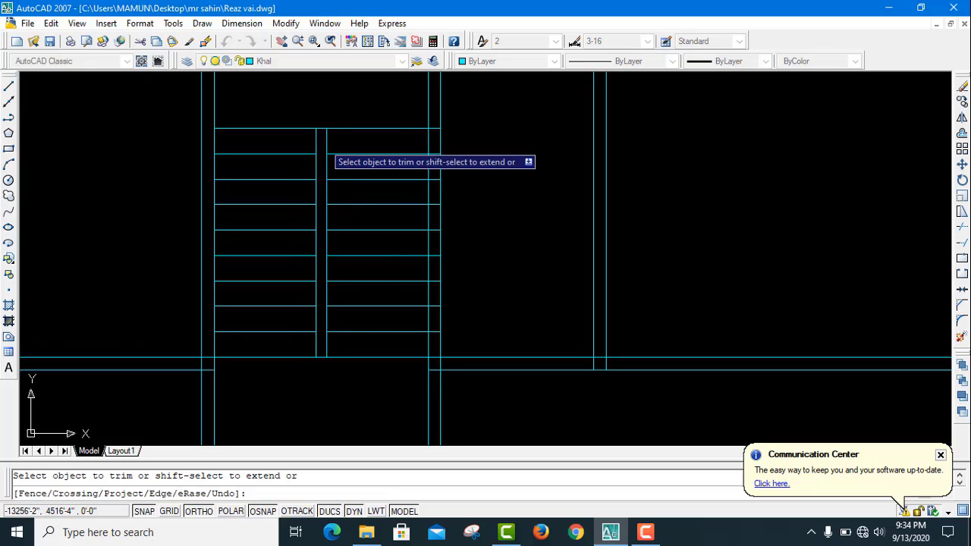
Trim all tread ends crossing the staircase's right wall, from the lowest tread up to the top tread.
scroll(425, 373, up, 4)
click(342, 391)
scroll(343, 378, down, 3)
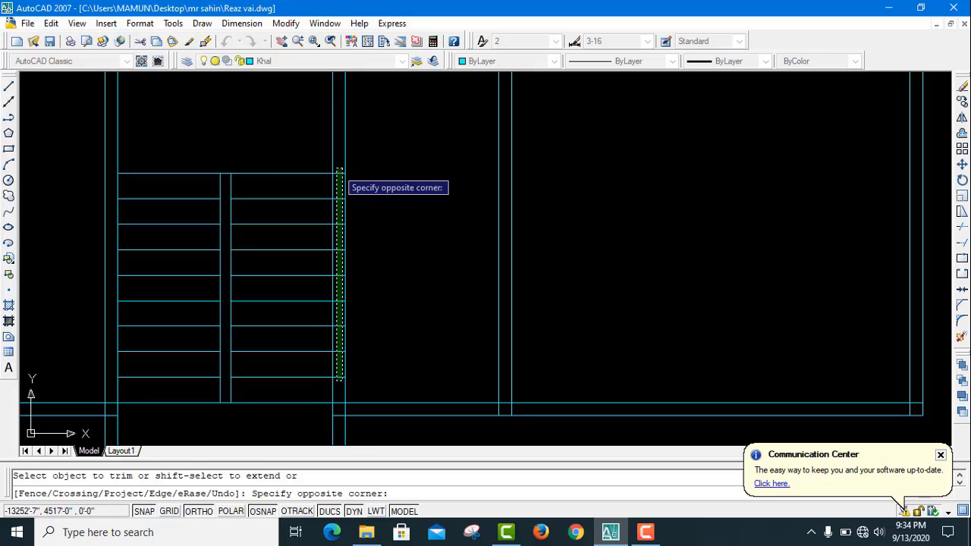
click(339, 170)
key(Return)
scroll(394, 217, down, 4)
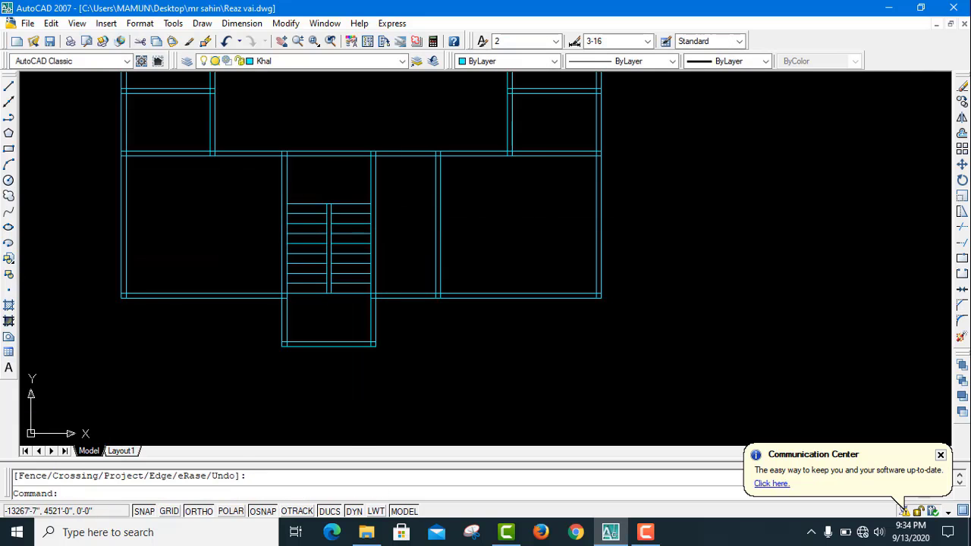
Save the drawing and look over the whole floor plan.
click(50, 41)
scroll(360, 250, down, 6)
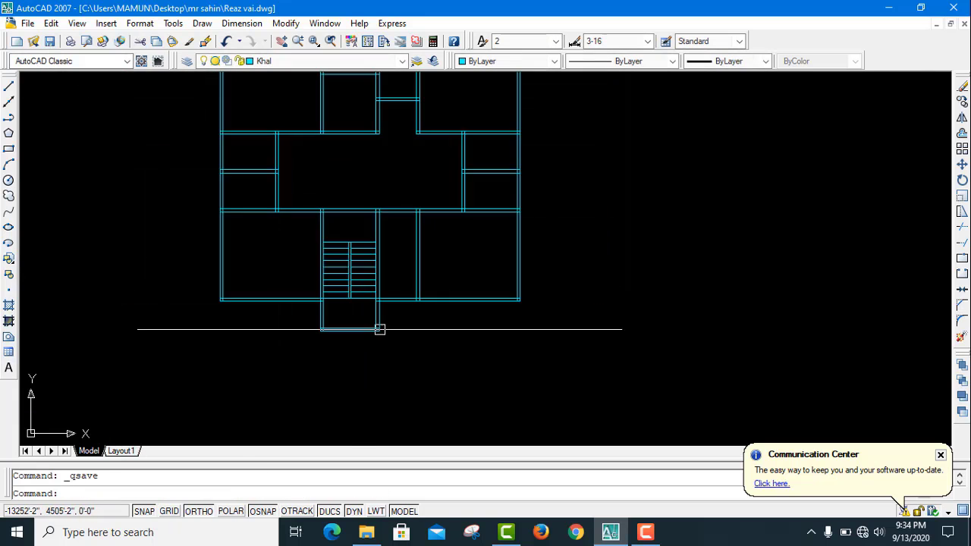
scroll(447, 188, up, 3)
scroll(392, 235, down, 4)
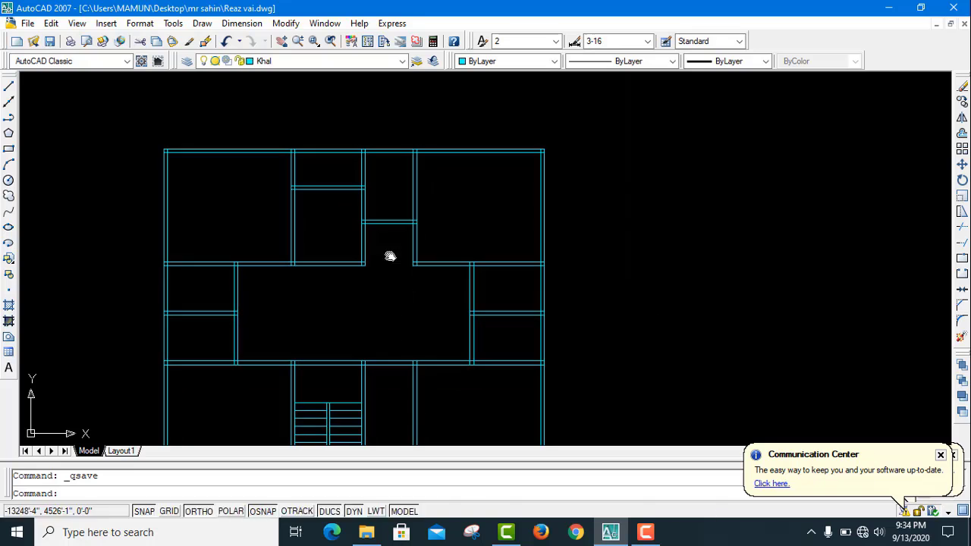